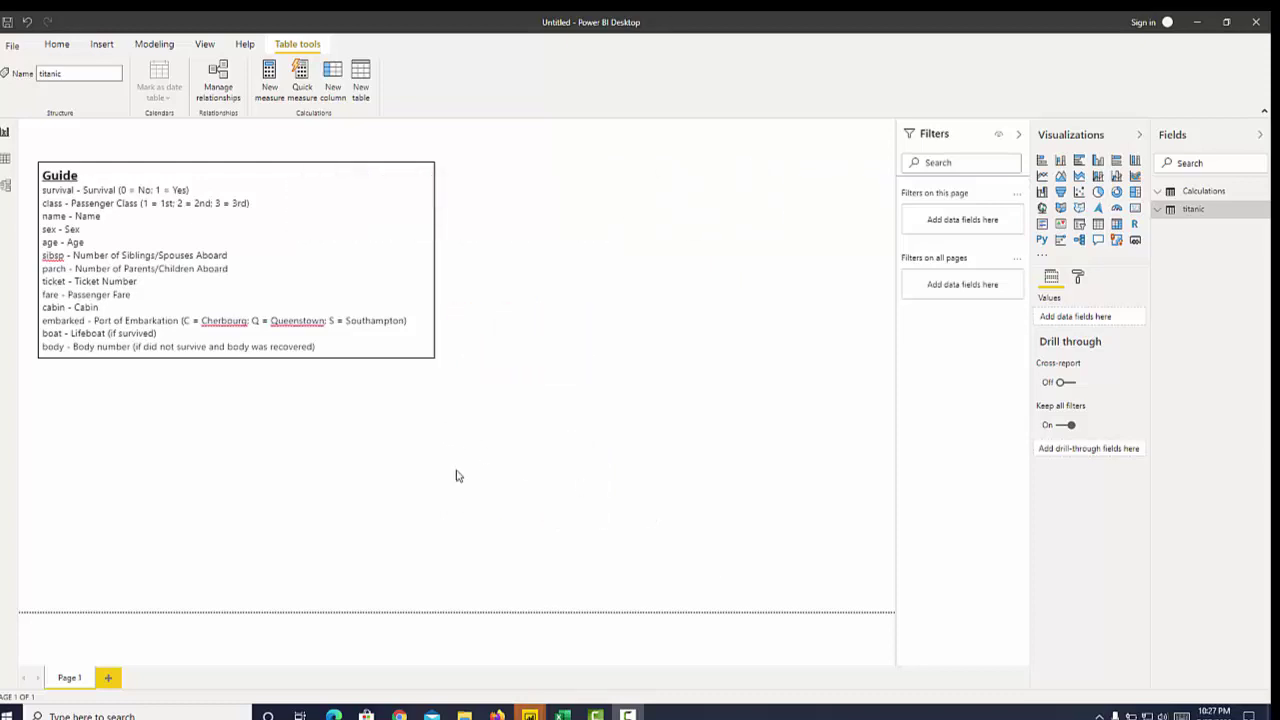
Review the columns and rows of the titanic table in the data view and return to the report page.
{"action": "left_click", "coordinate": [4, 162]}
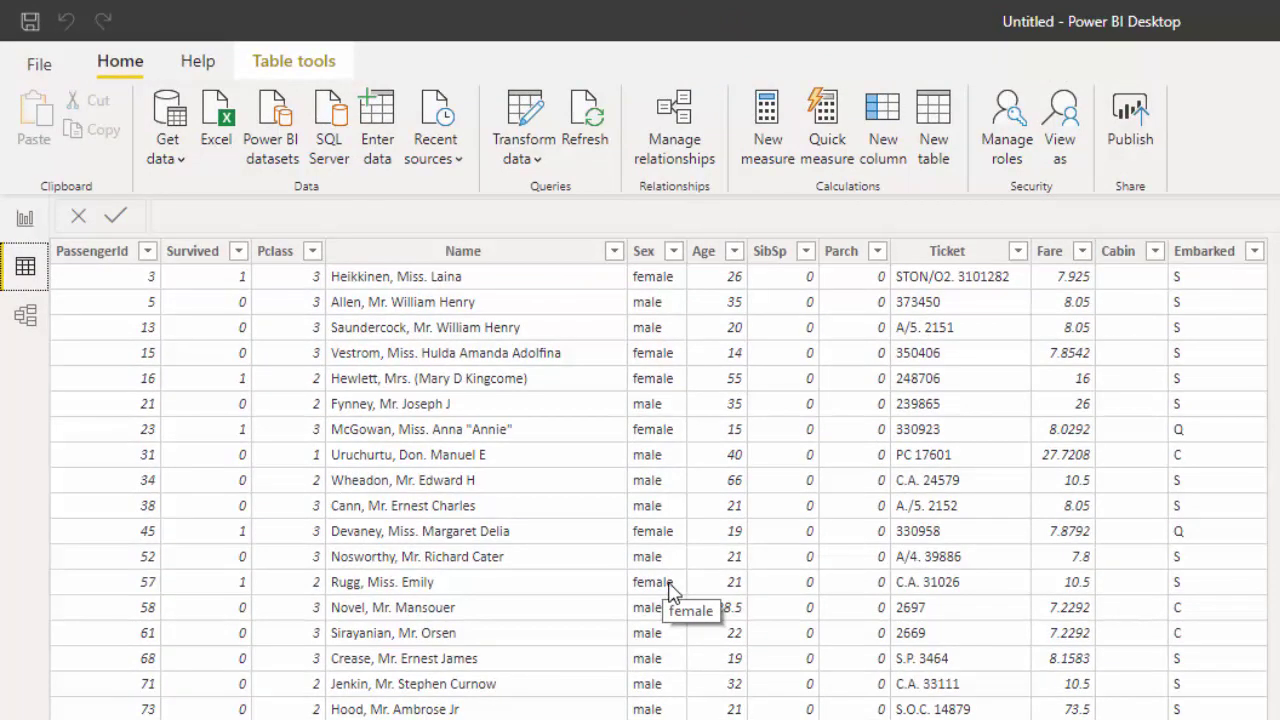
{"action": "left_click", "coordinate": [25, 220]}
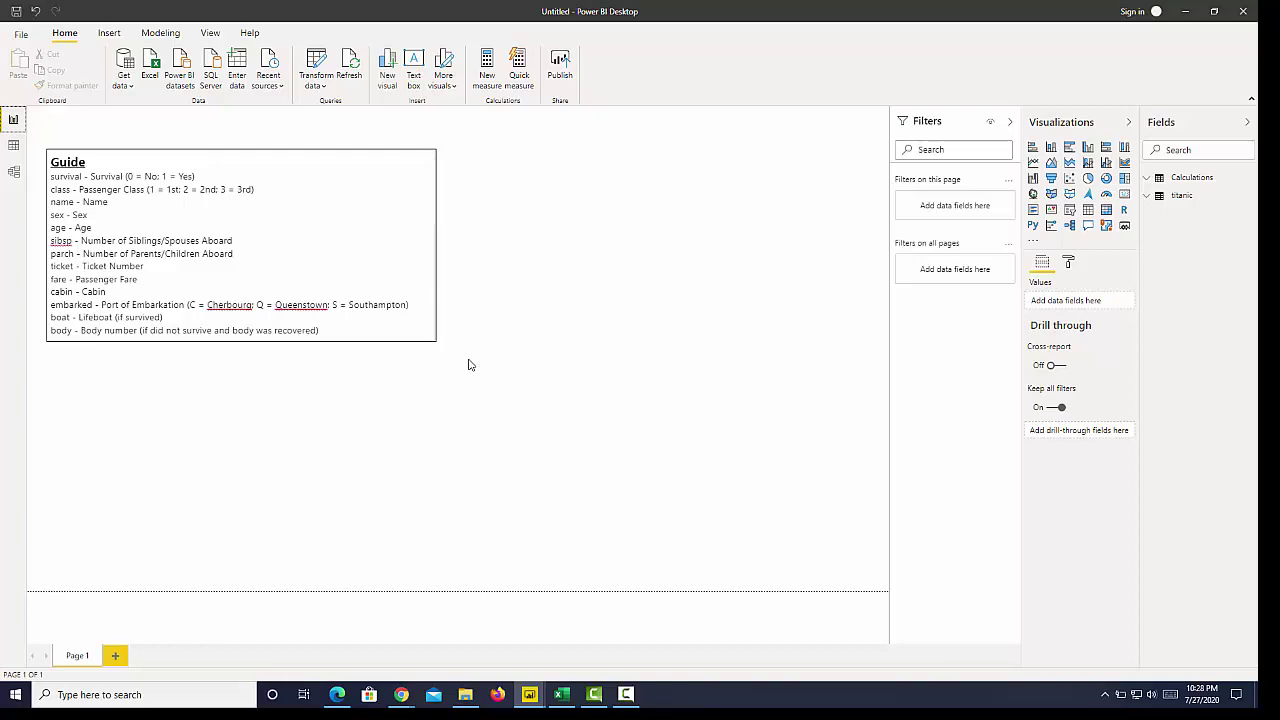
{"action": "left_click", "coordinate": [13, 145]}
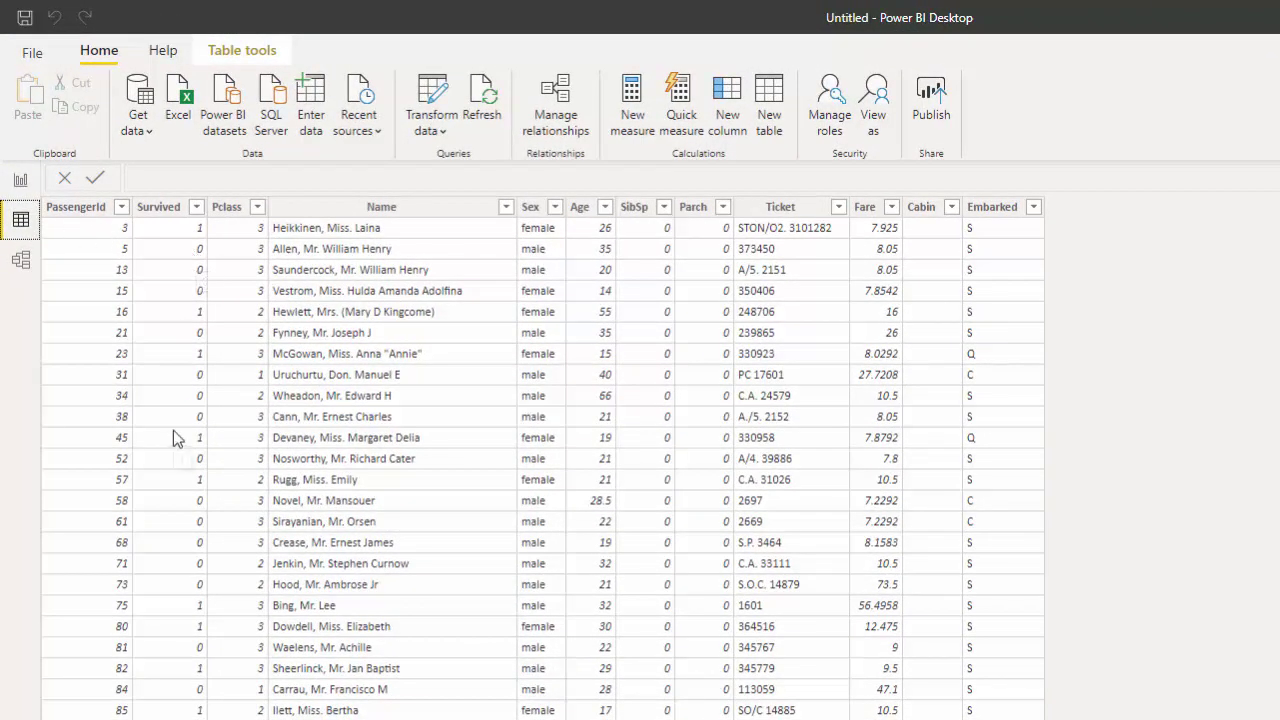
{"action": "left_click", "coordinate": [20, 182]}
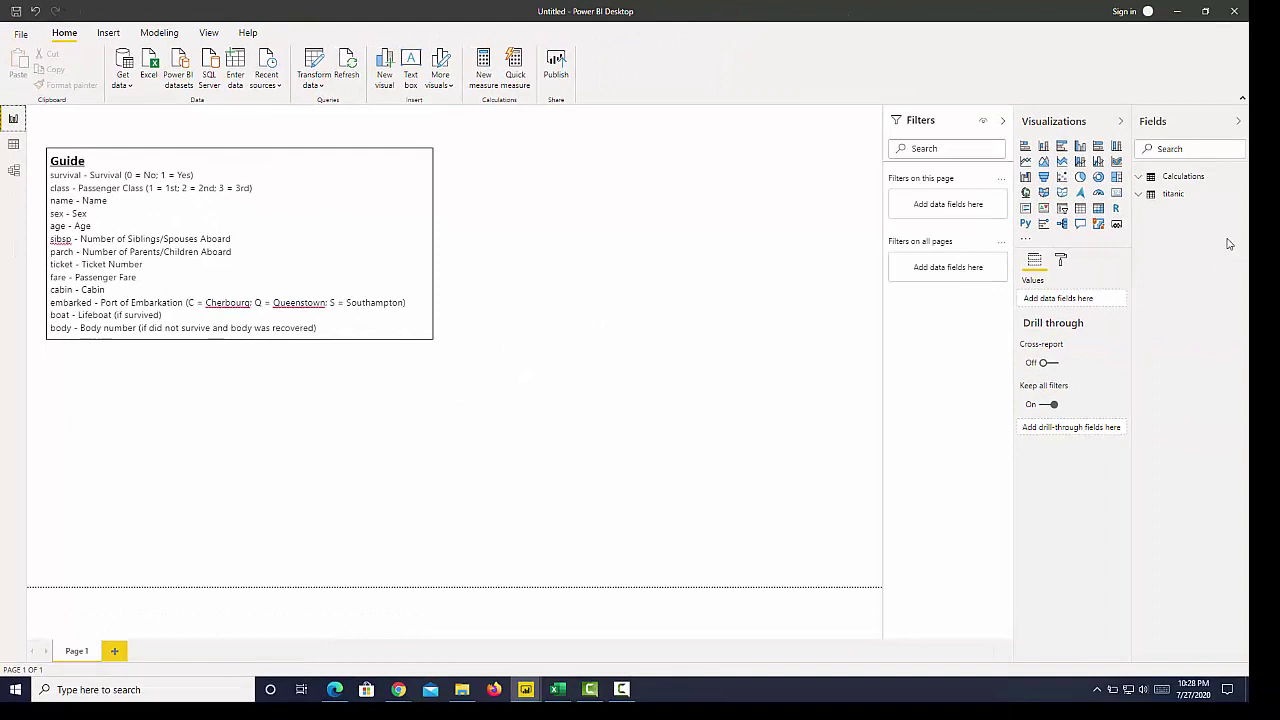
Create a new measure in the Calculations table, beginning its formula with IF(SELECTEDVALUE(titanic[Survived].
{"action": "left_click", "coordinate": [1145, 180]}
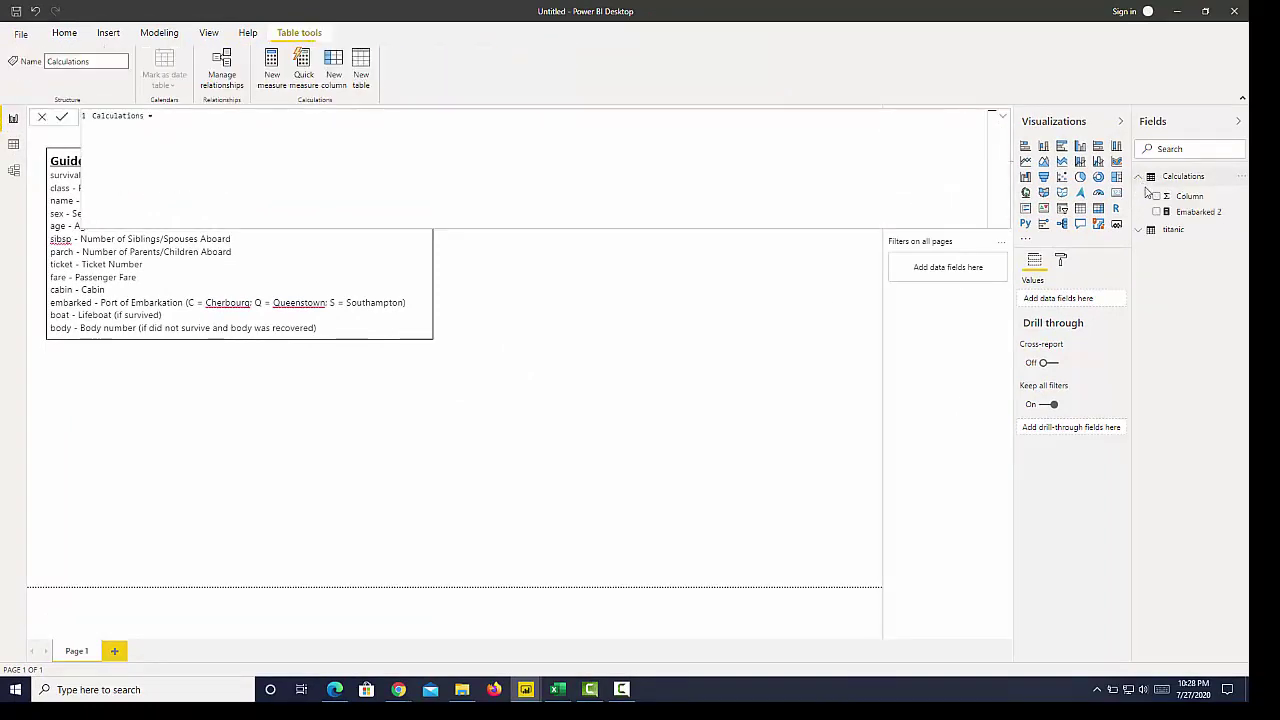
{"action": "right_click", "coordinate": [1198, 216]}
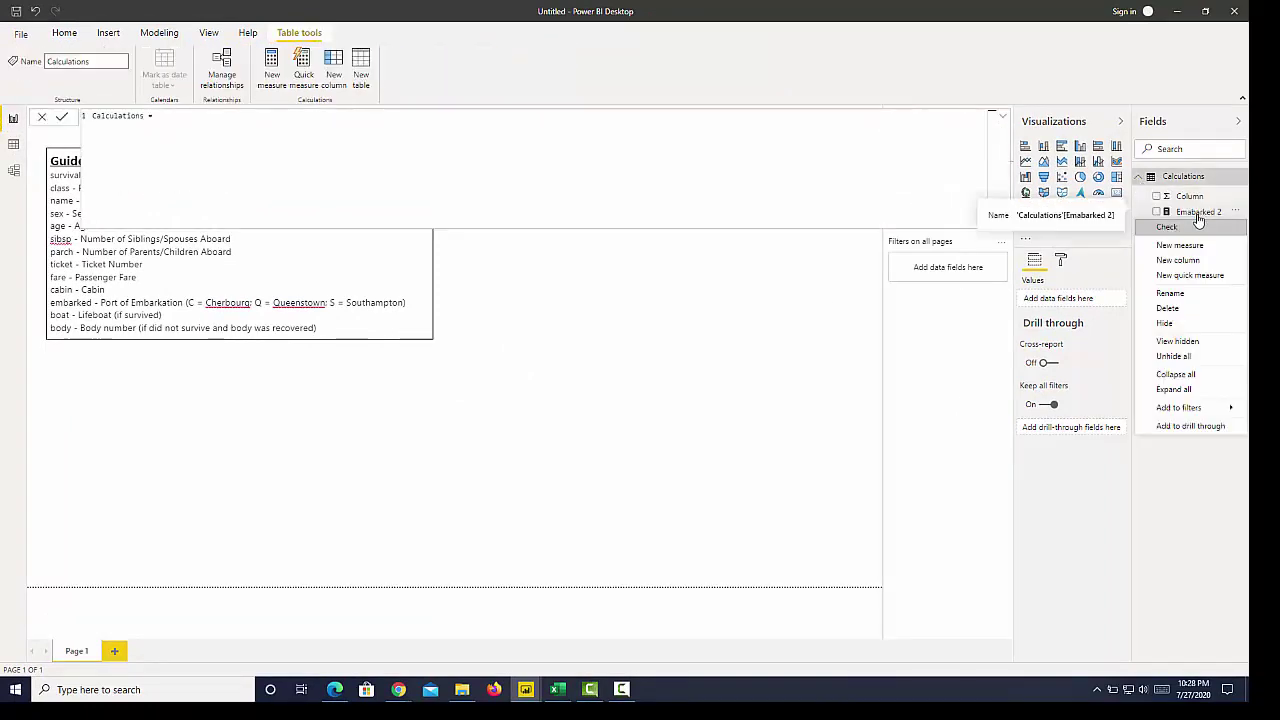
{"action": "key", "text": "Escape"}
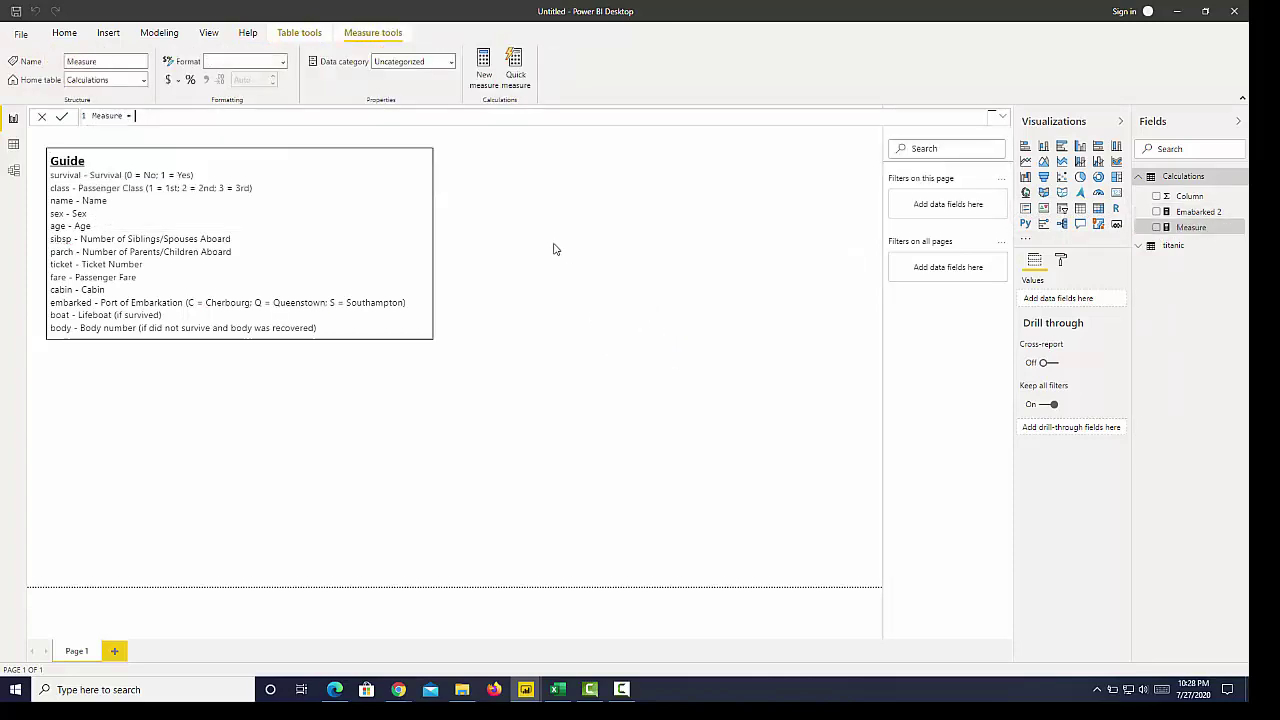
{"action": "type", "text": "if"}
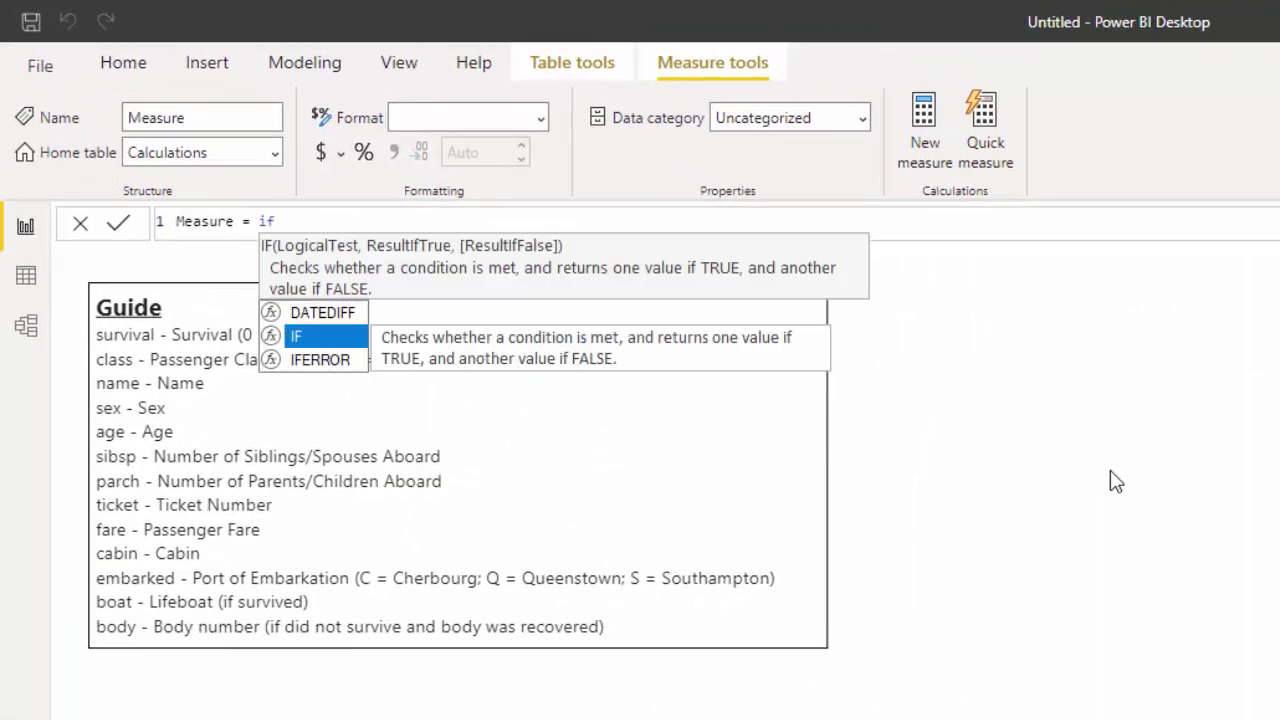
{"action": "left_click", "coordinate": [332, 335]}
{"action": "type", "text": "selec"}
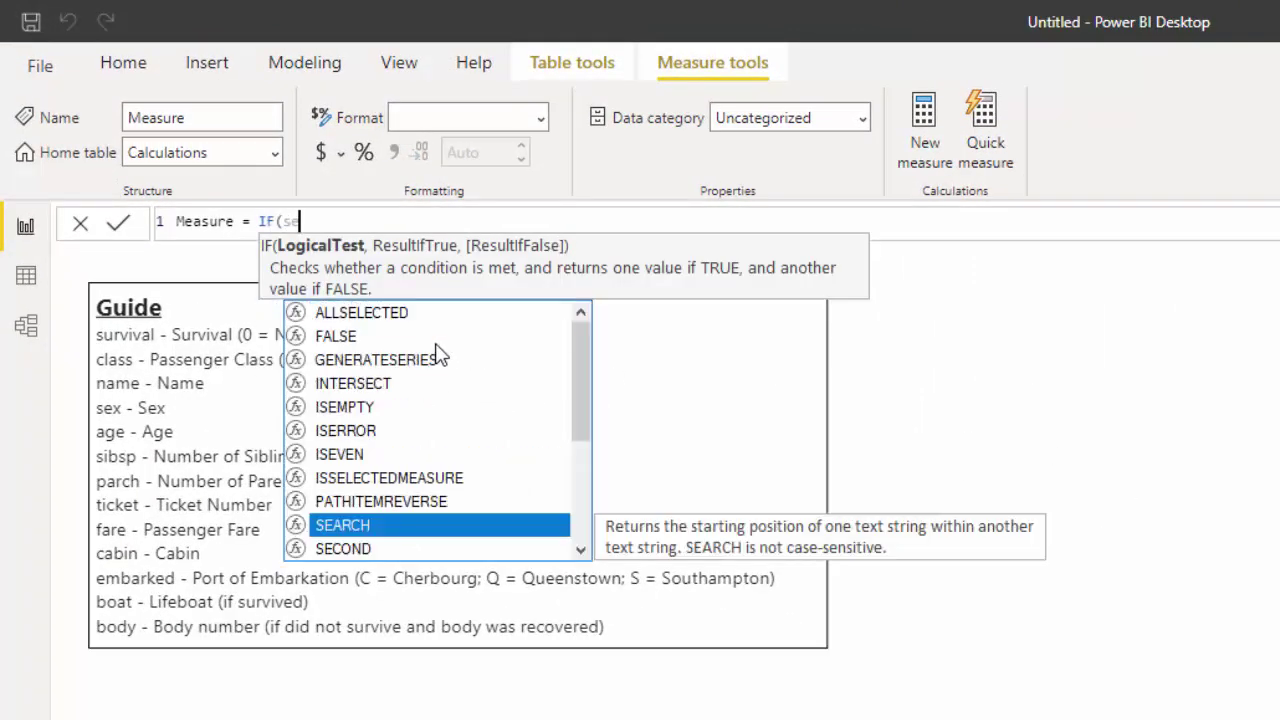
{"action": "left_click", "coordinate": [455, 454]}
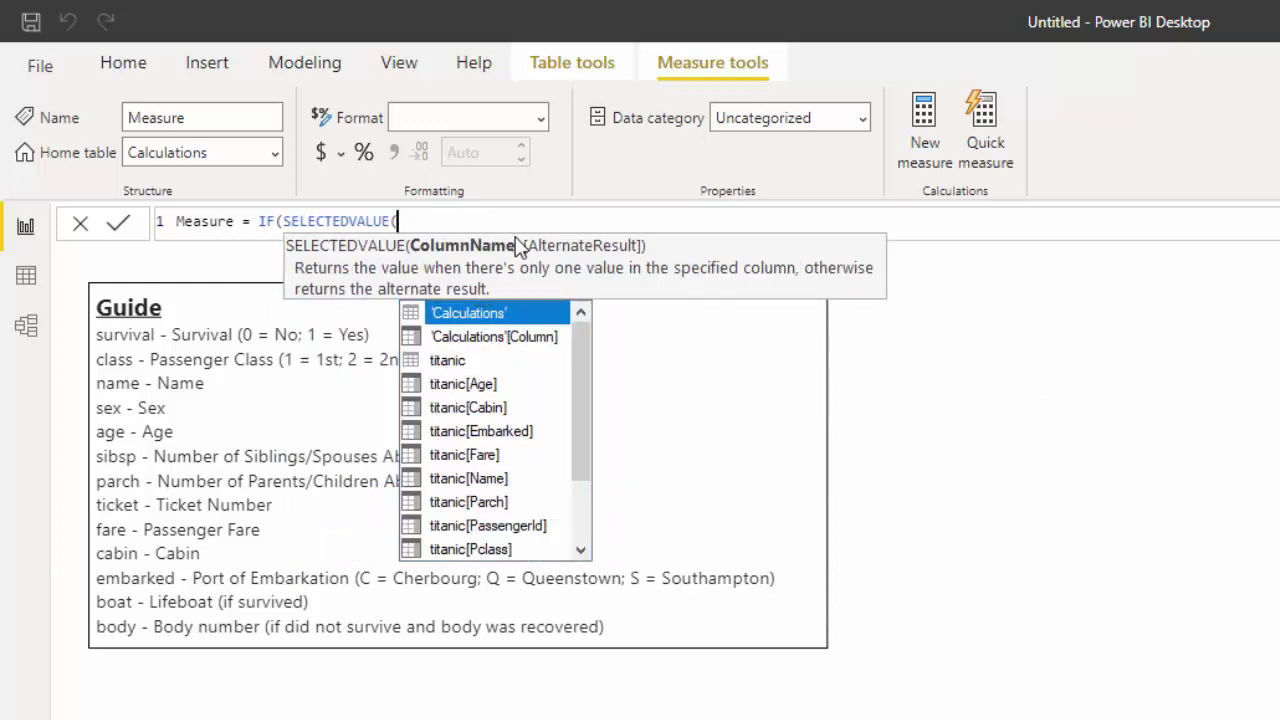
{"action": "type", "text": "sur"}
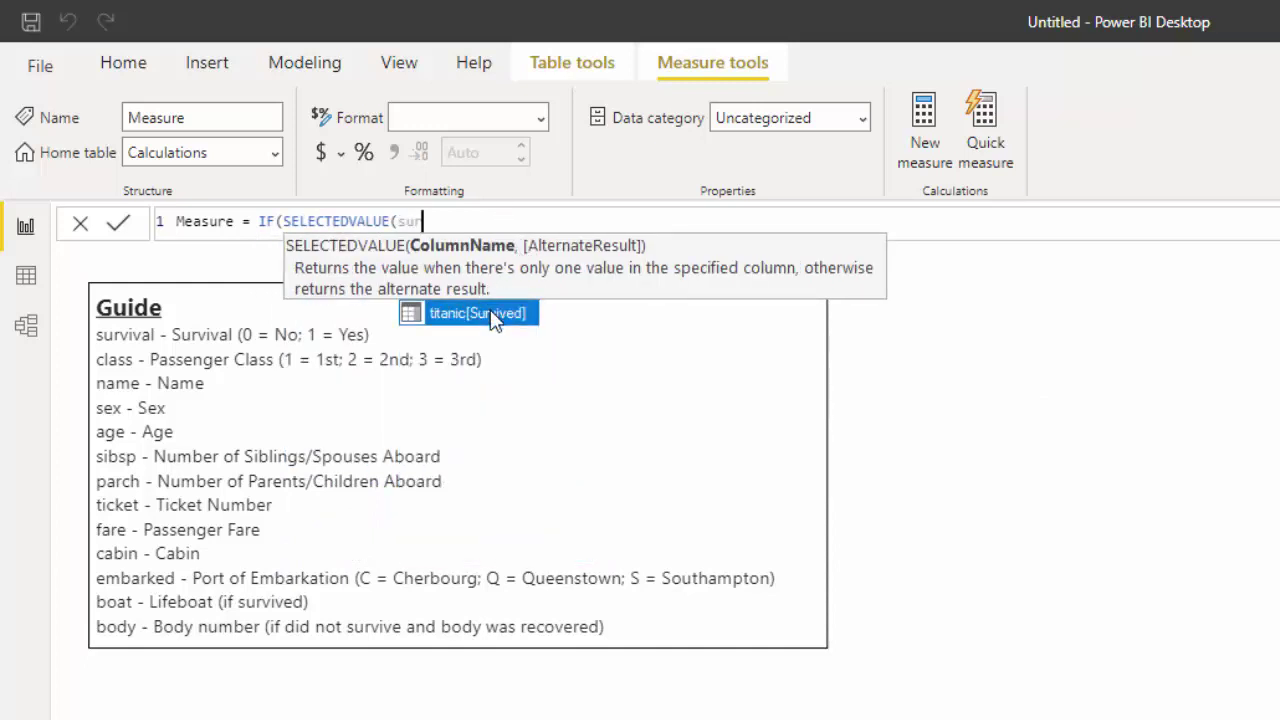
{"action": "left_click", "coordinate": [492, 316]}
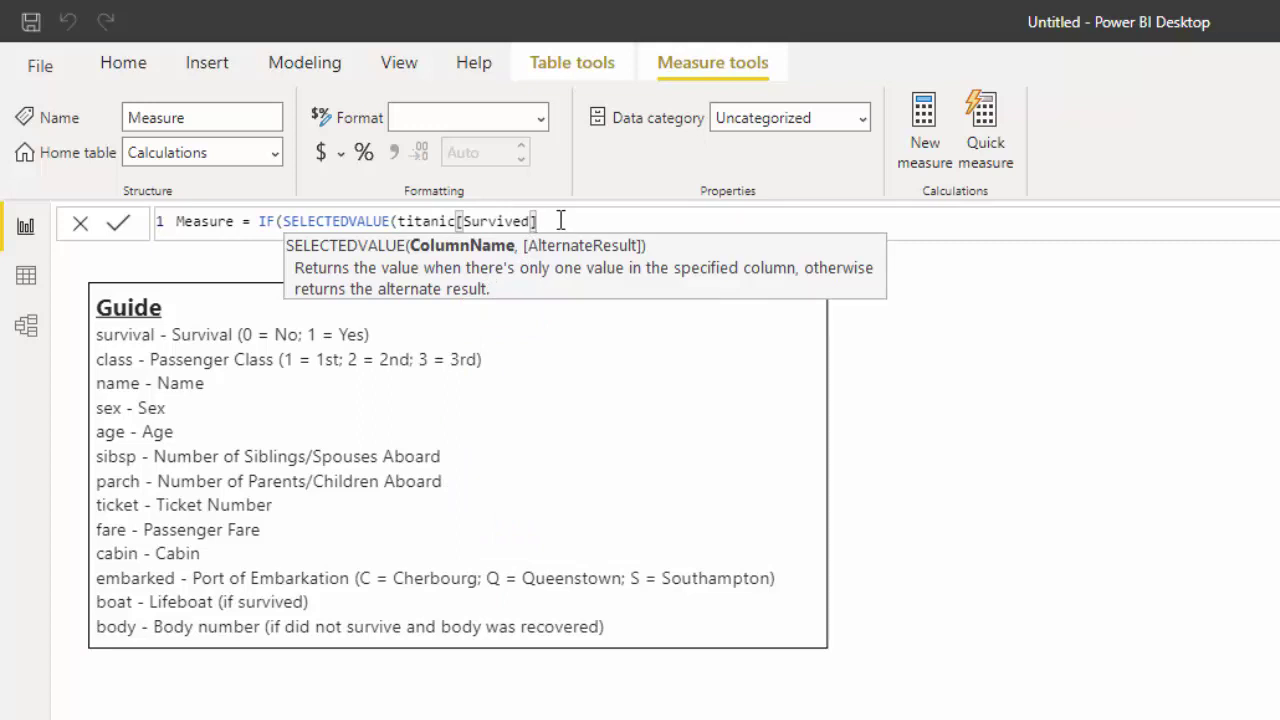
Complete the IF formula so that a Survived value of 1 returns "Survived" and anything else returns "Perished".
{"action": "type", "text": "0"}
{"action": "key", "text": "BackSpace"}
{"action": "type", "text": "=1,"}
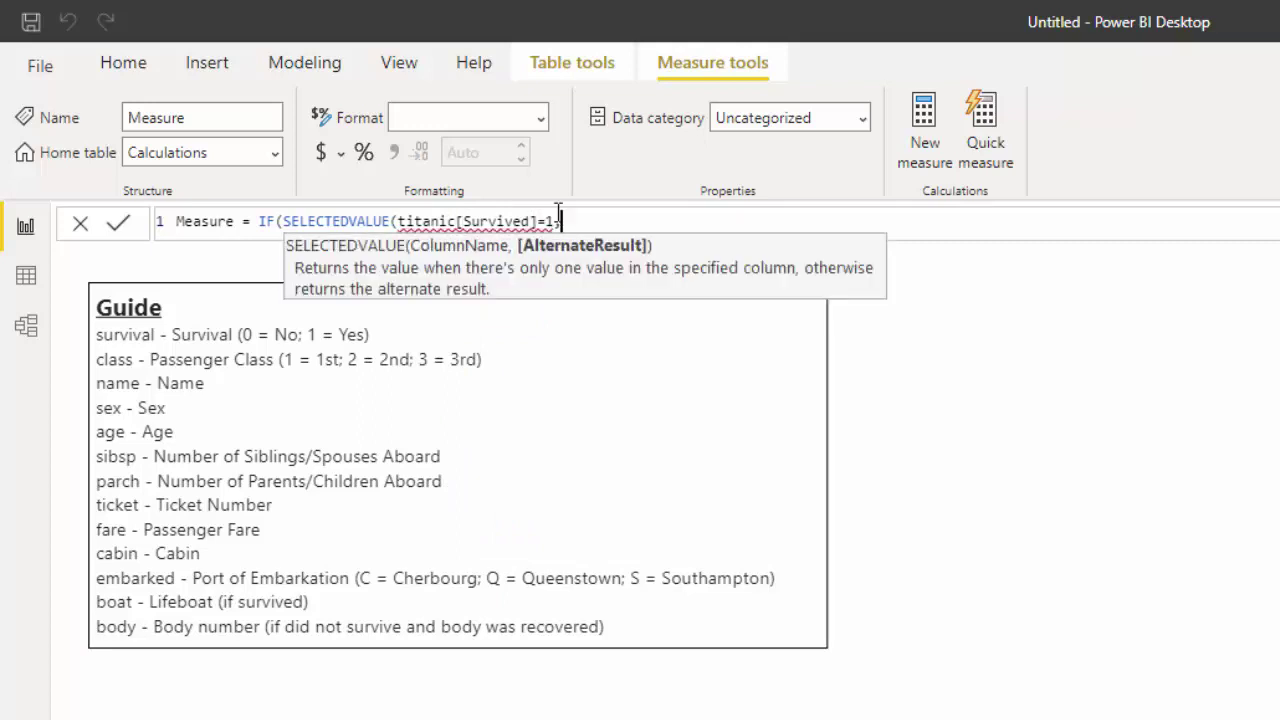
{"action": "type", "text": "\"Survived"}
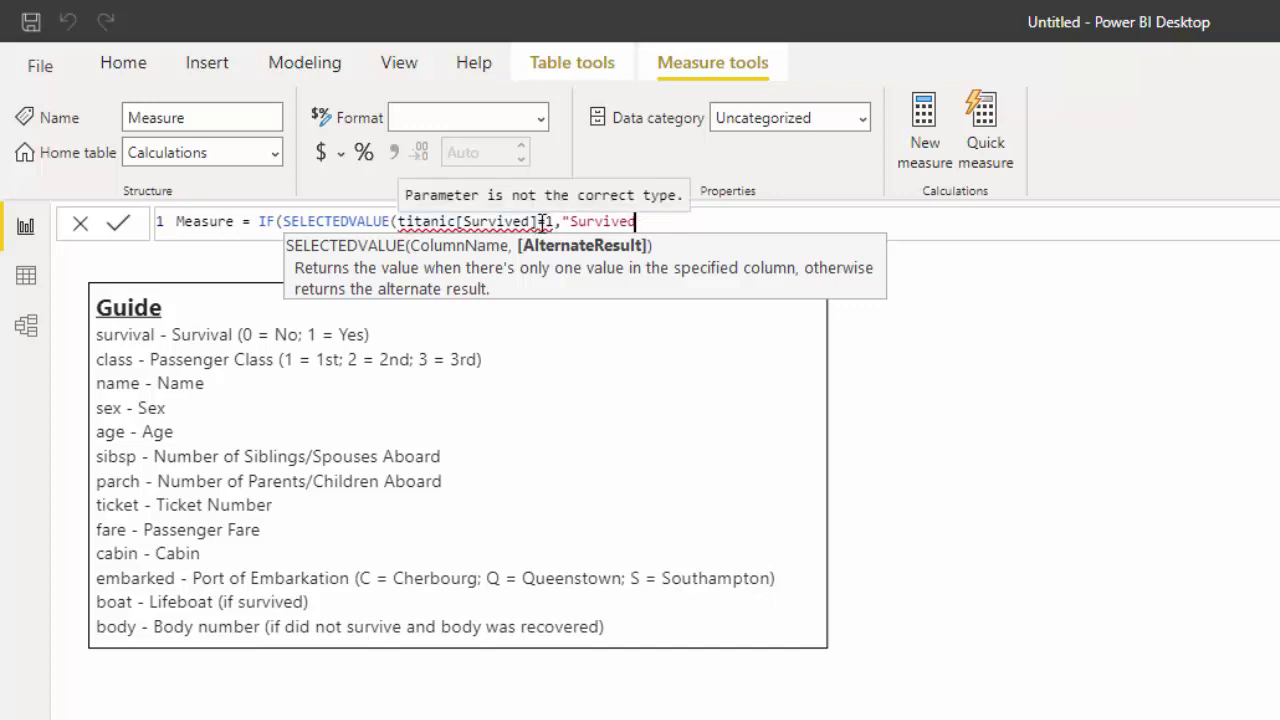
{"action": "left_click", "coordinate": [541, 222]}
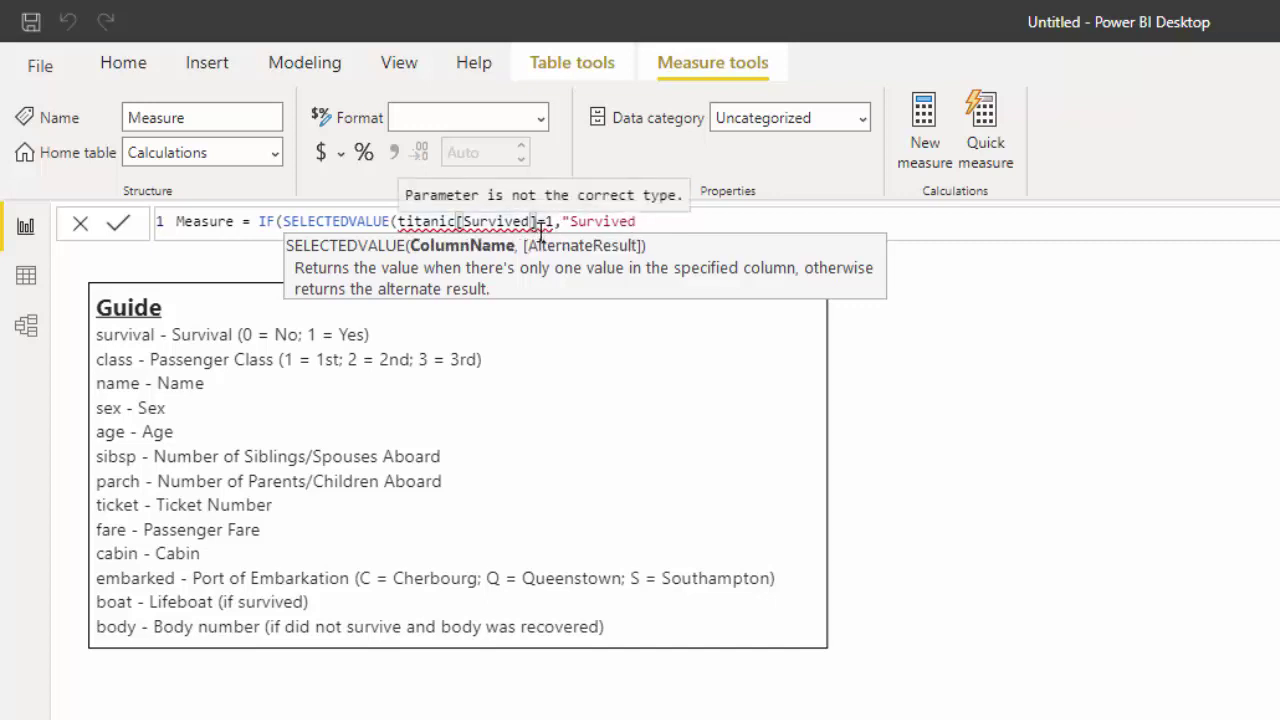
{"action": "type", "text": ")"}
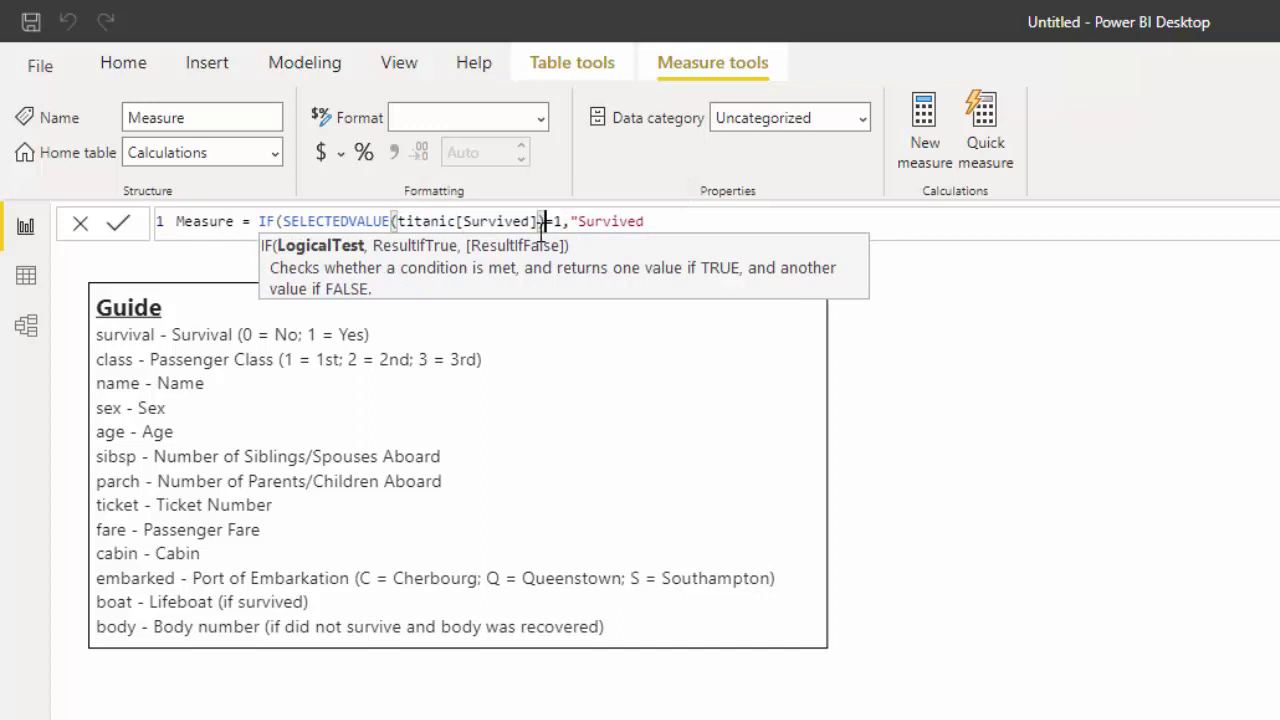
{"action": "left_click", "coordinate": [676, 220]}
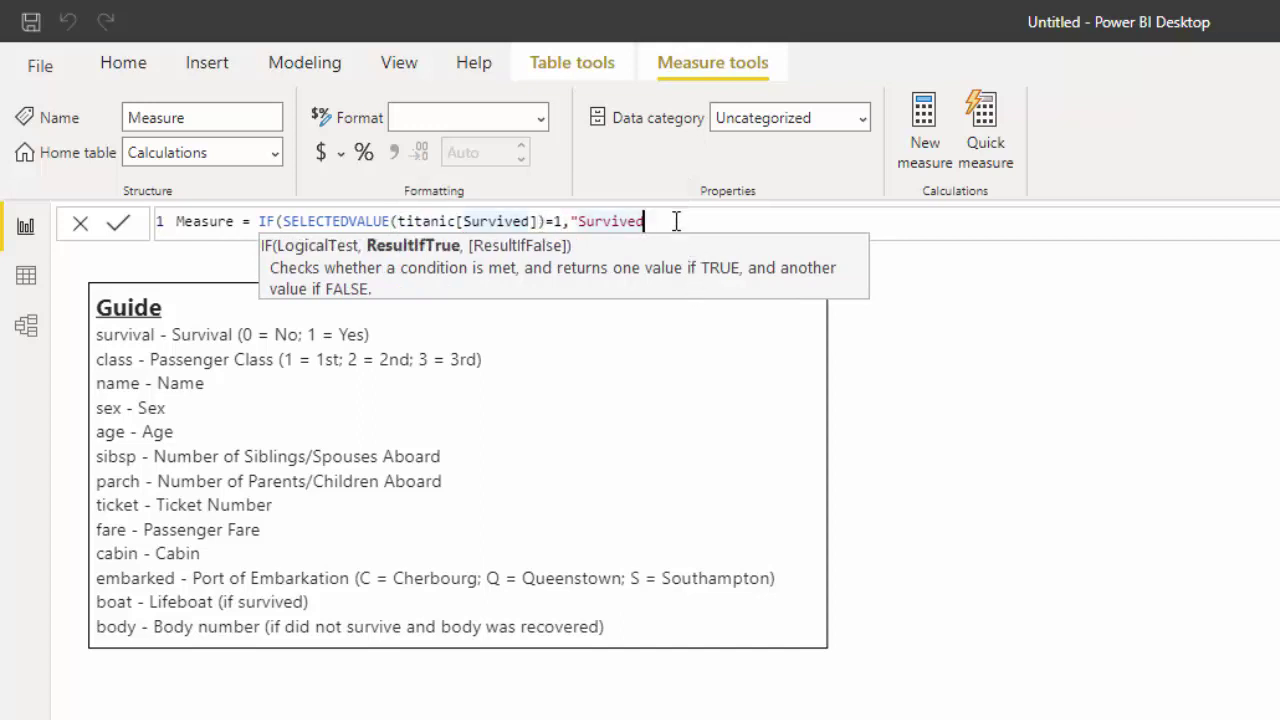
{"action": "type", "text": "\","}
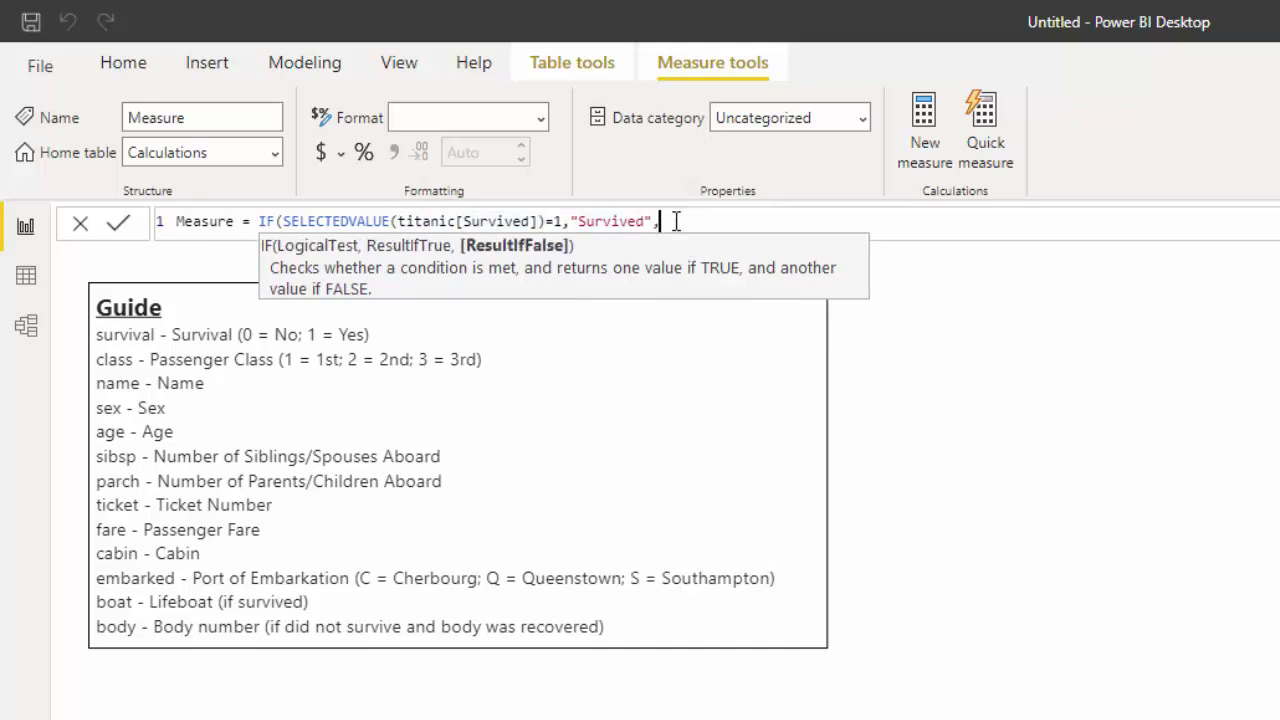
{"action": "type", "text": "\"Perished"}
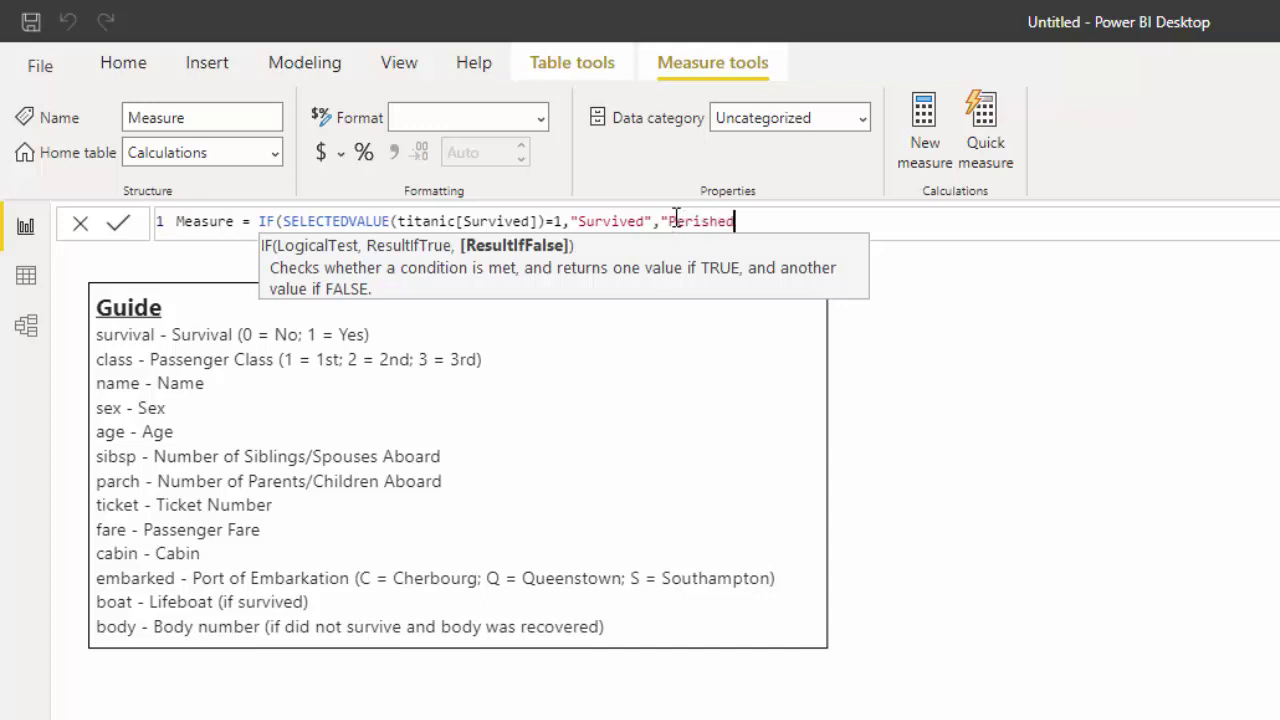
{"action": "type", "text": "\")"}
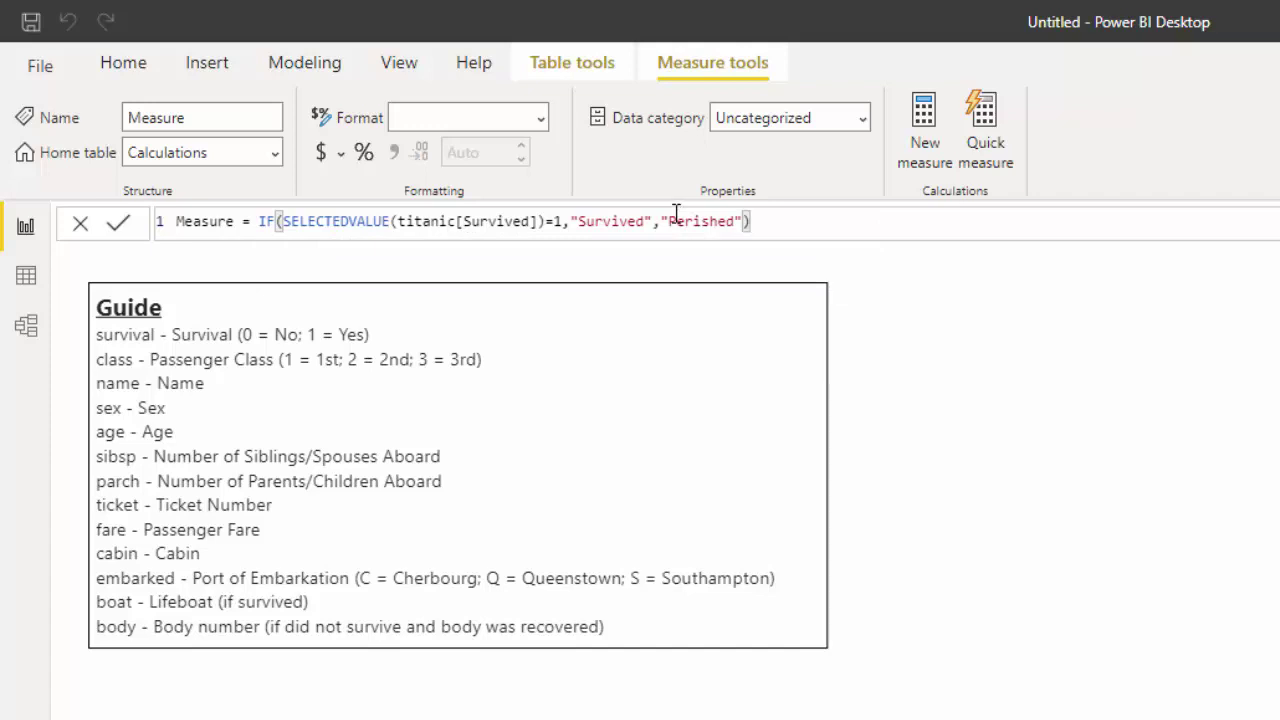
Name the new measure Survived 2 in its formula and commit it.
{"action": "left_click", "coordinate": [235, 221]}
{"action": "left_click_drag", "start_coordinate": [235, 221], "coordinate": [177, 221]}
{"action": "type", "text": "Sur"}
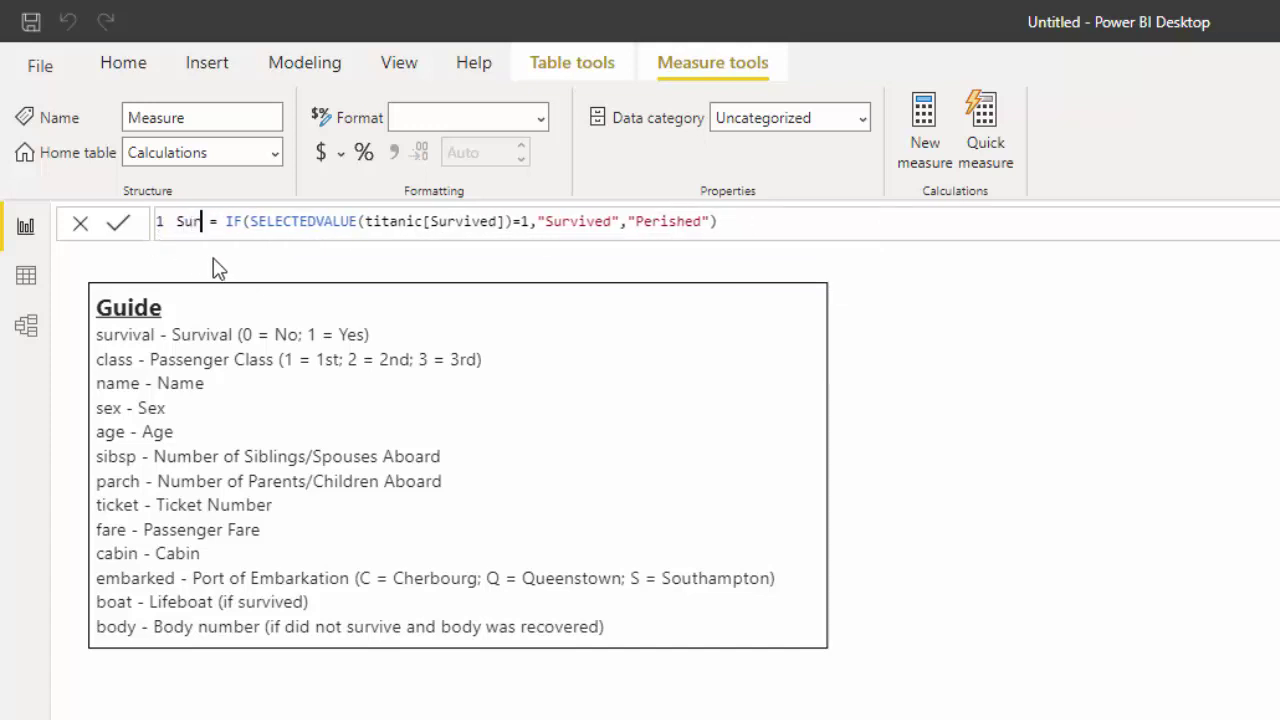
{"action": "type", "text": "vived "}
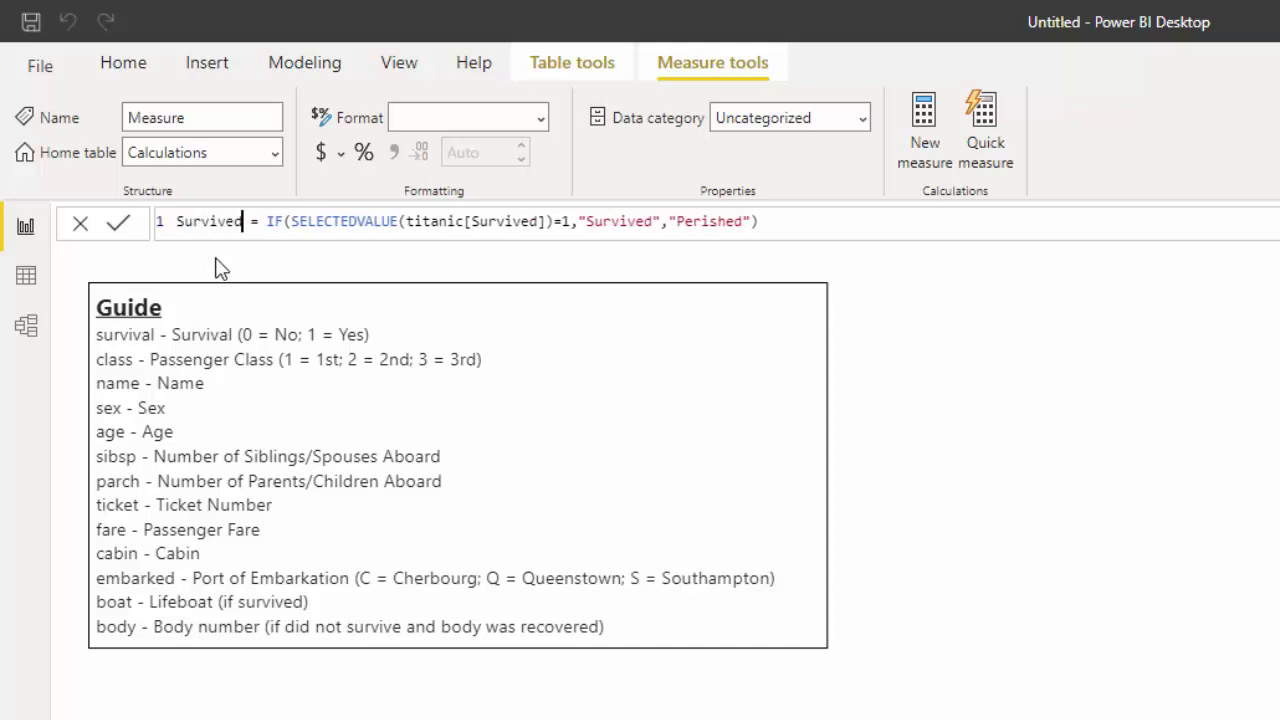
{"action": "type", "text": "2"}
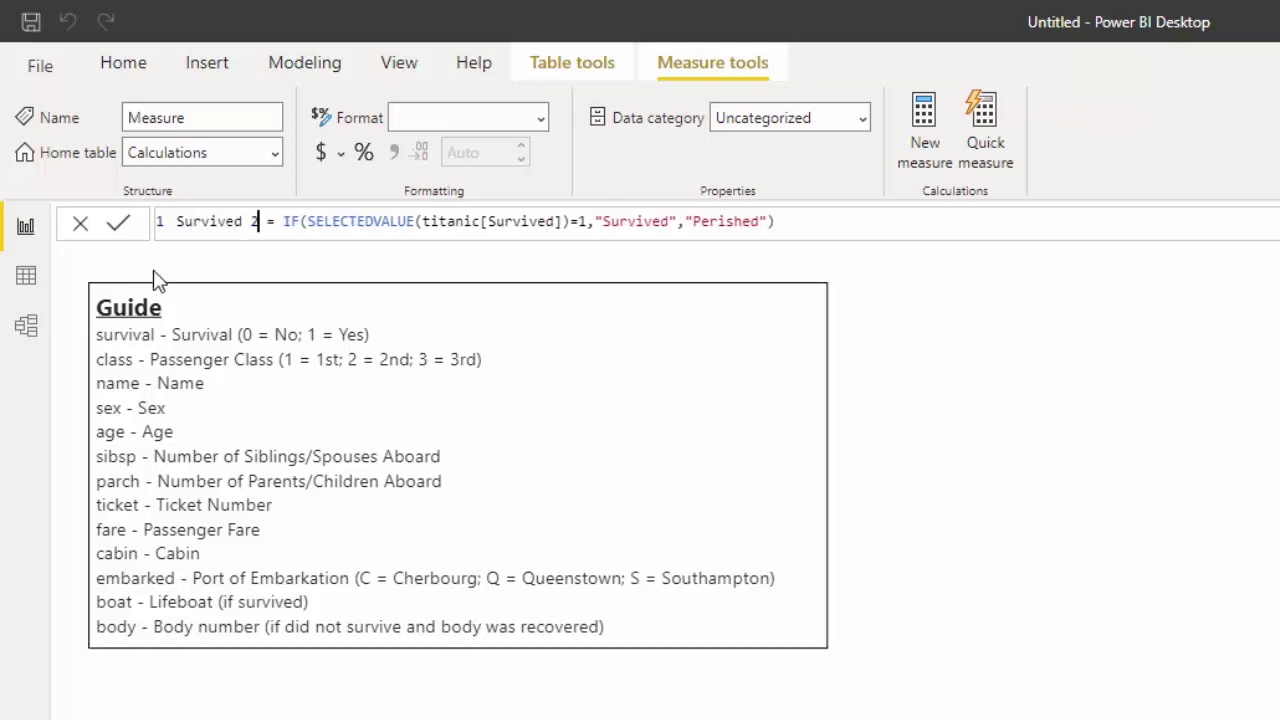
{"action": "left_click", "coordinate": [118, 224]}
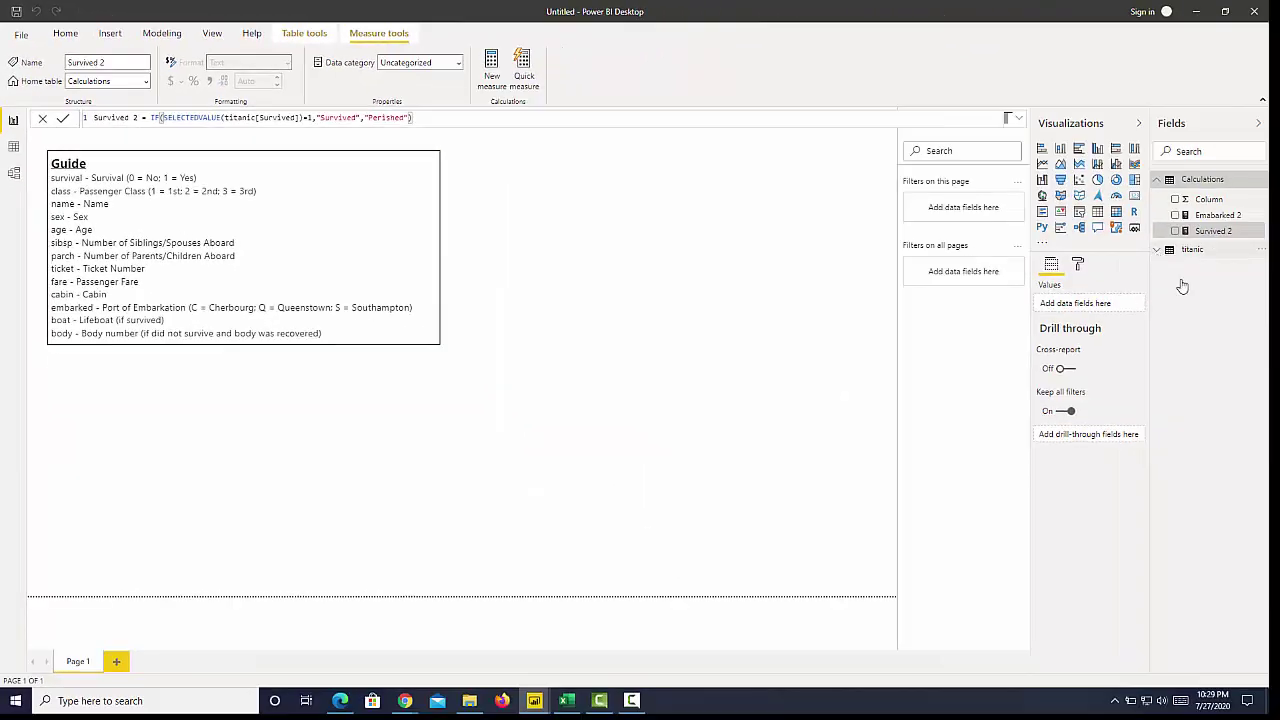
Build a table visual beside the Guide box with the titanic Name and Survived fields and the Survived 2 measure.
{"action": "left_click", "coordinate": [1190, 249]}
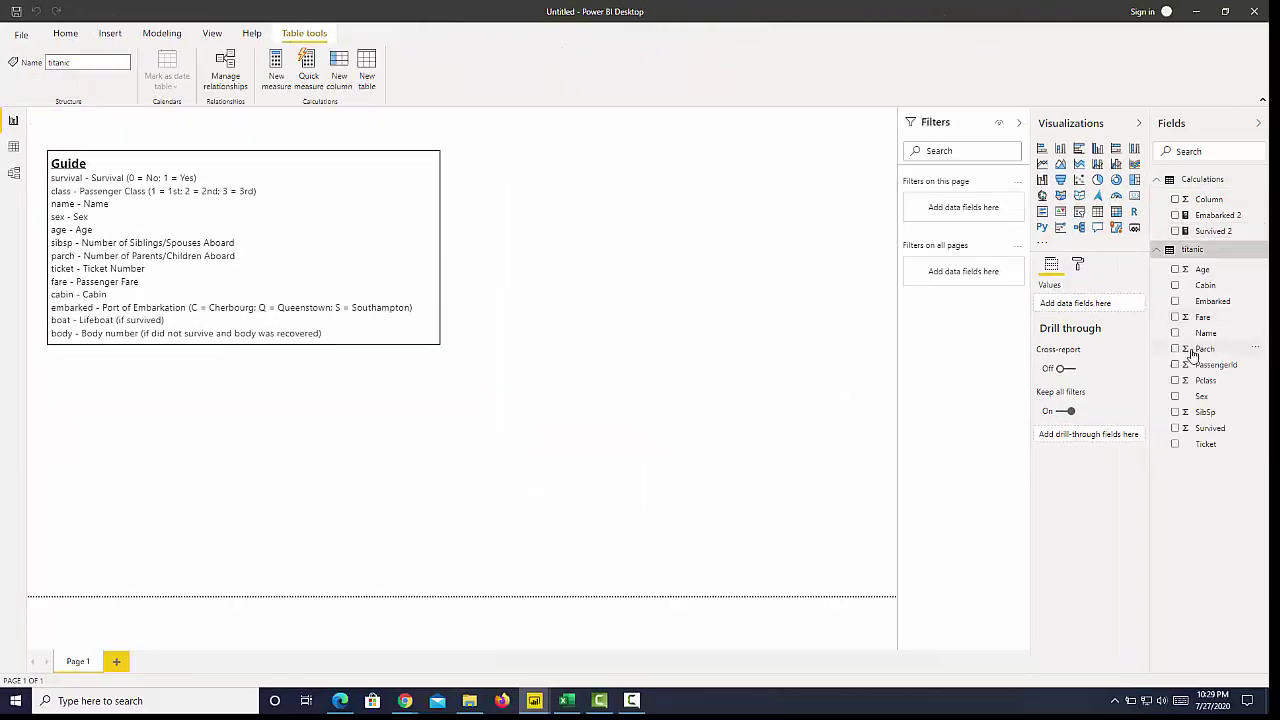
{"action": "left_click_drag", "start_coordinate": [1203, 336], "coordinate": [657, 216]}
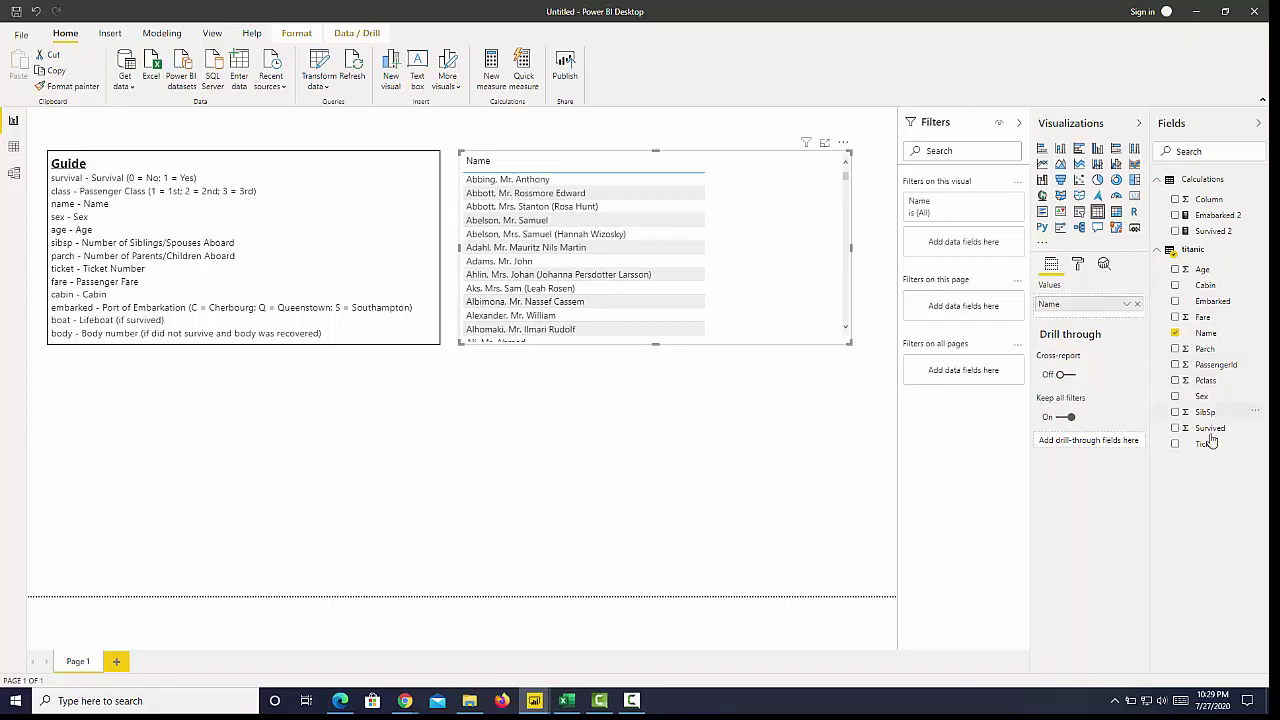
{"action": "left_click", "coordinate": [1176, 429]}
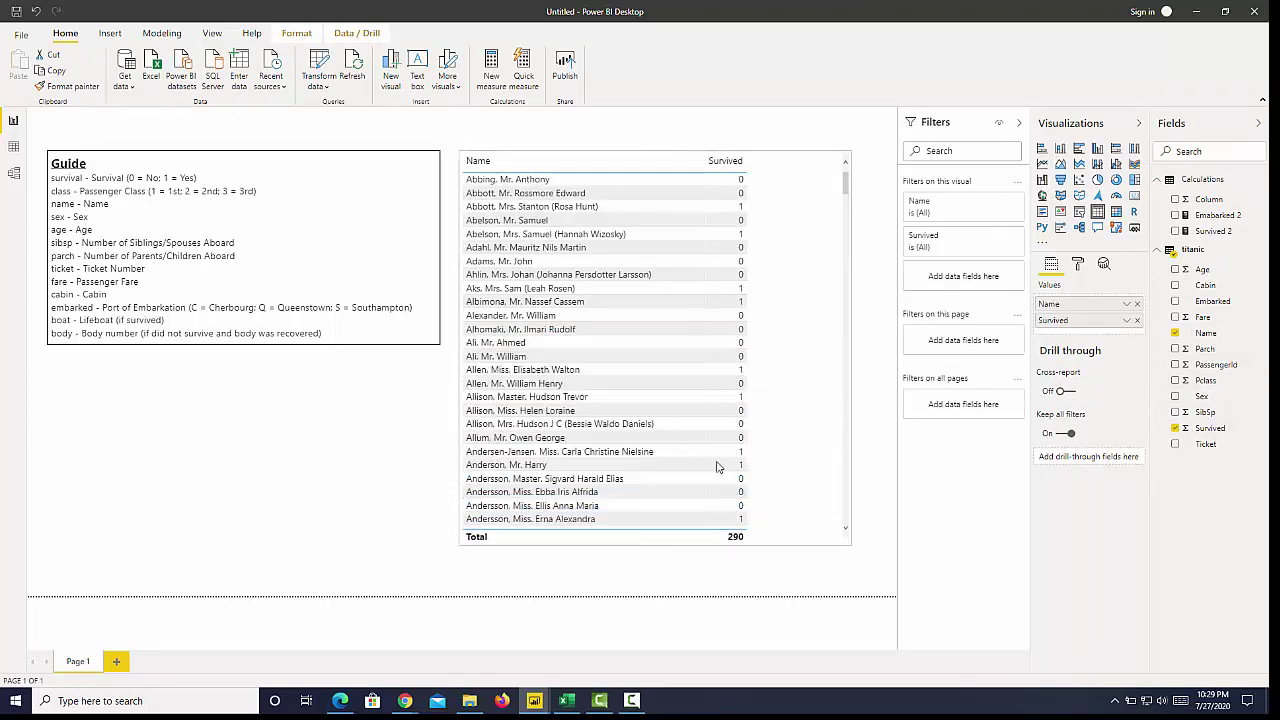
{"action": "left_click_drag", "start_coordinate": [1215, 233], "coordinate": [791, 200]}
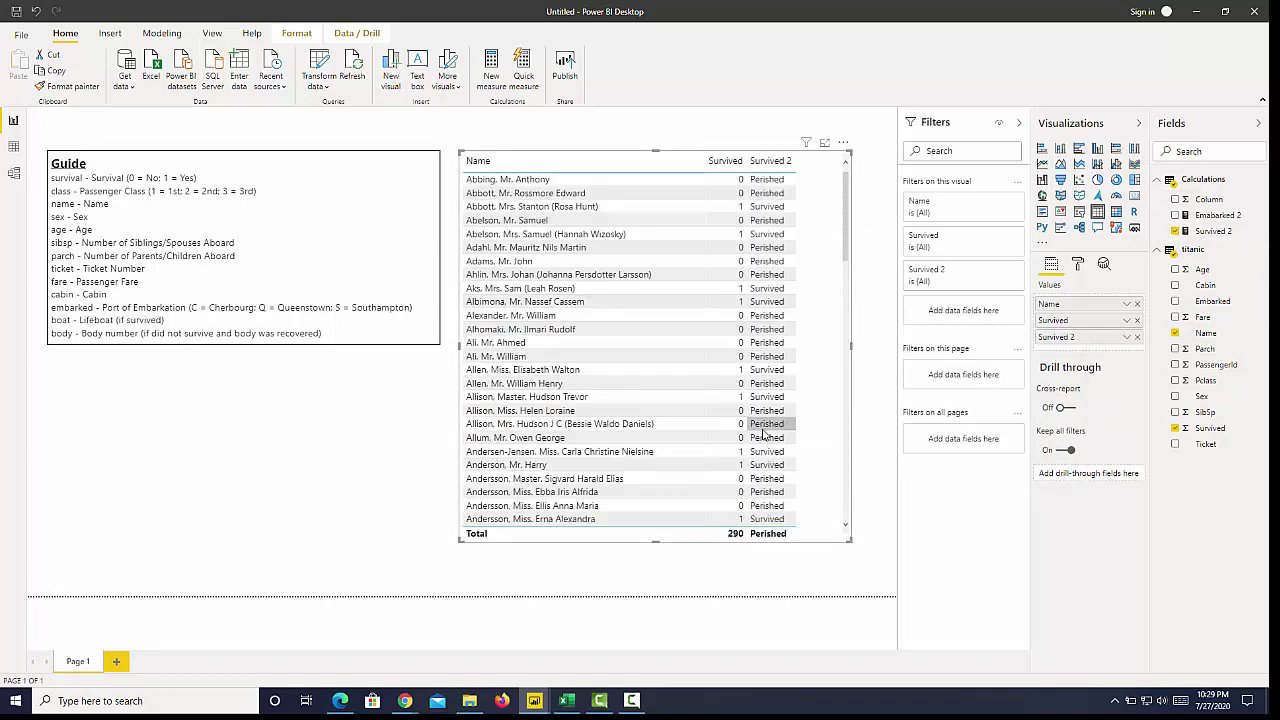
{"action": "scroll", "coordinate": [766, 429], "scroll_direction": "down", "scroll_amount": 5}
{"action": "scroll", "coordinate": [760, 429], "scroll_direction": "up", "scroll_amount": 5}
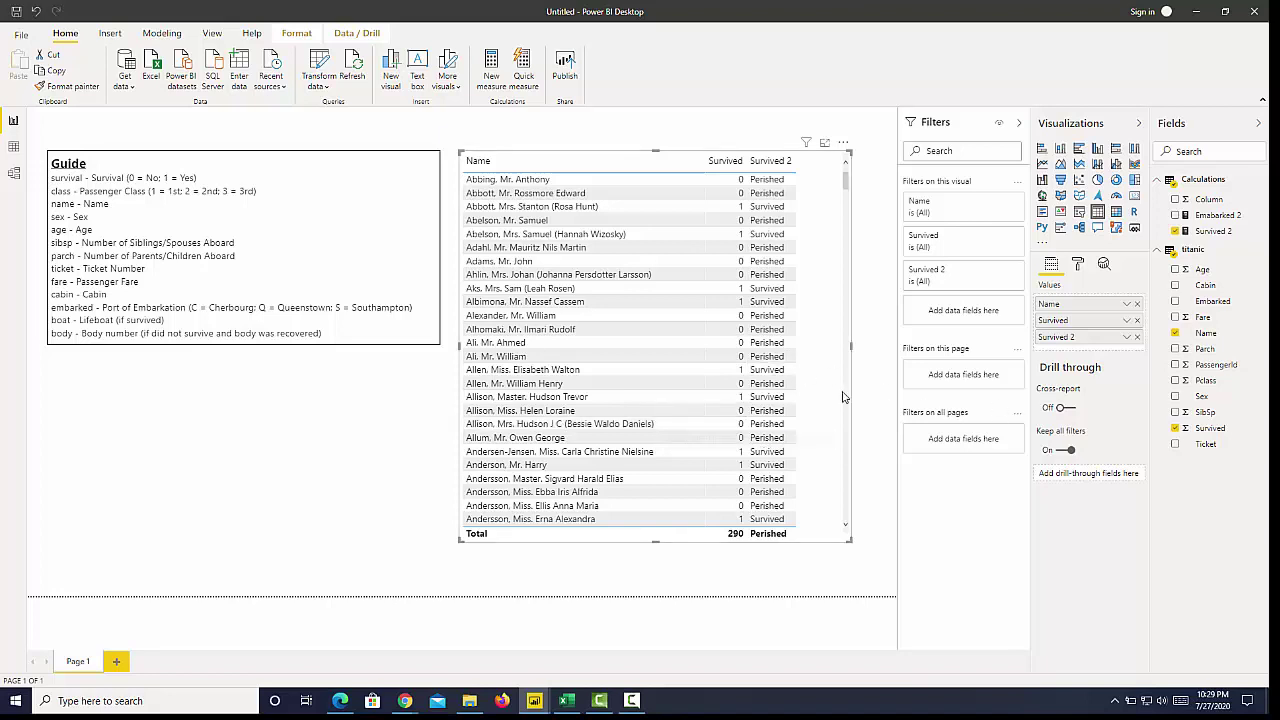
Create a new measure in the Calculations table, beginning its formula with SWITCH(SELECTEDVALUE(titanic[Survived]) as the expression.
{"action": "left_click", "coordinate": [1200, 233]}
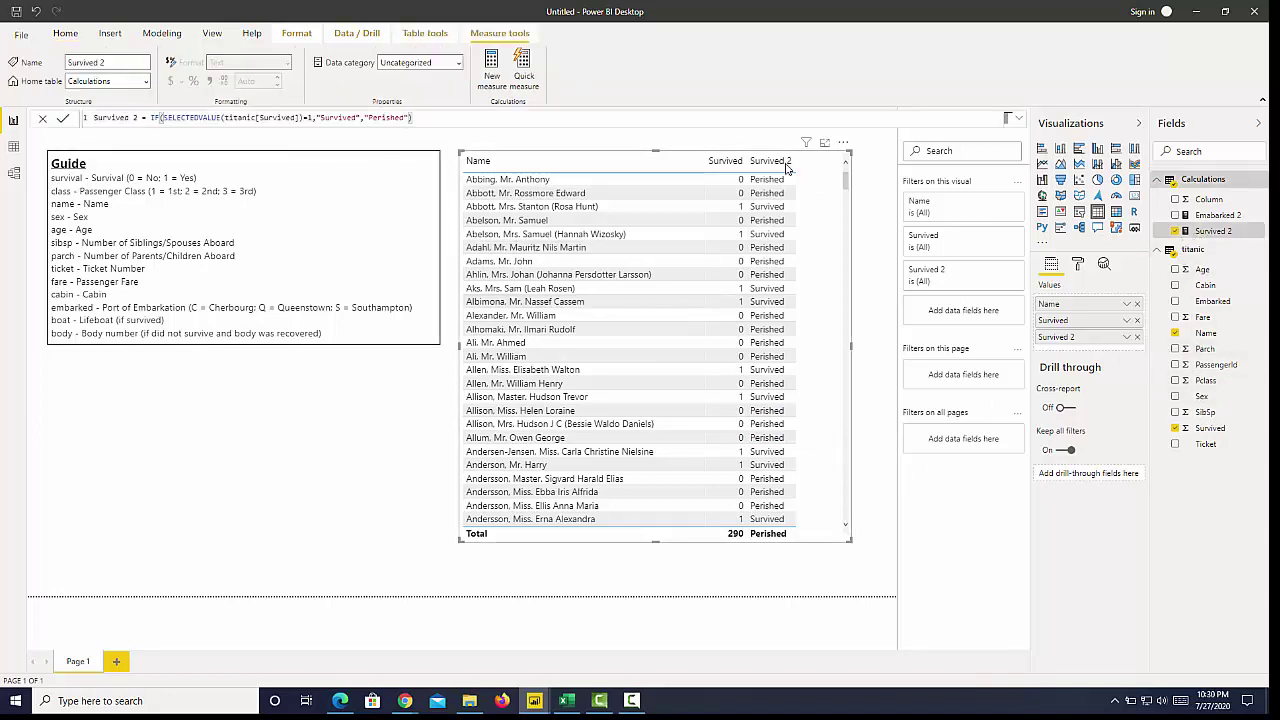
{"action": "left_click", "coordinate": [497, 65]}
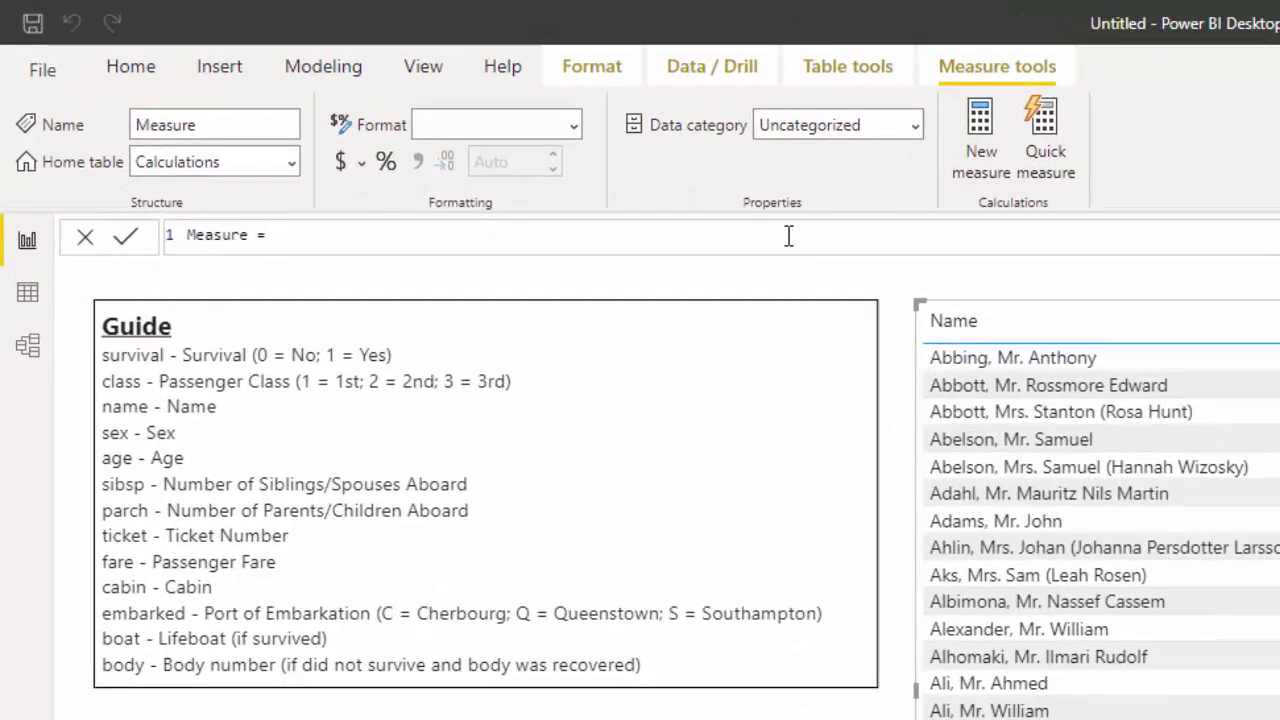
{"action": "type", "text": "sw"}
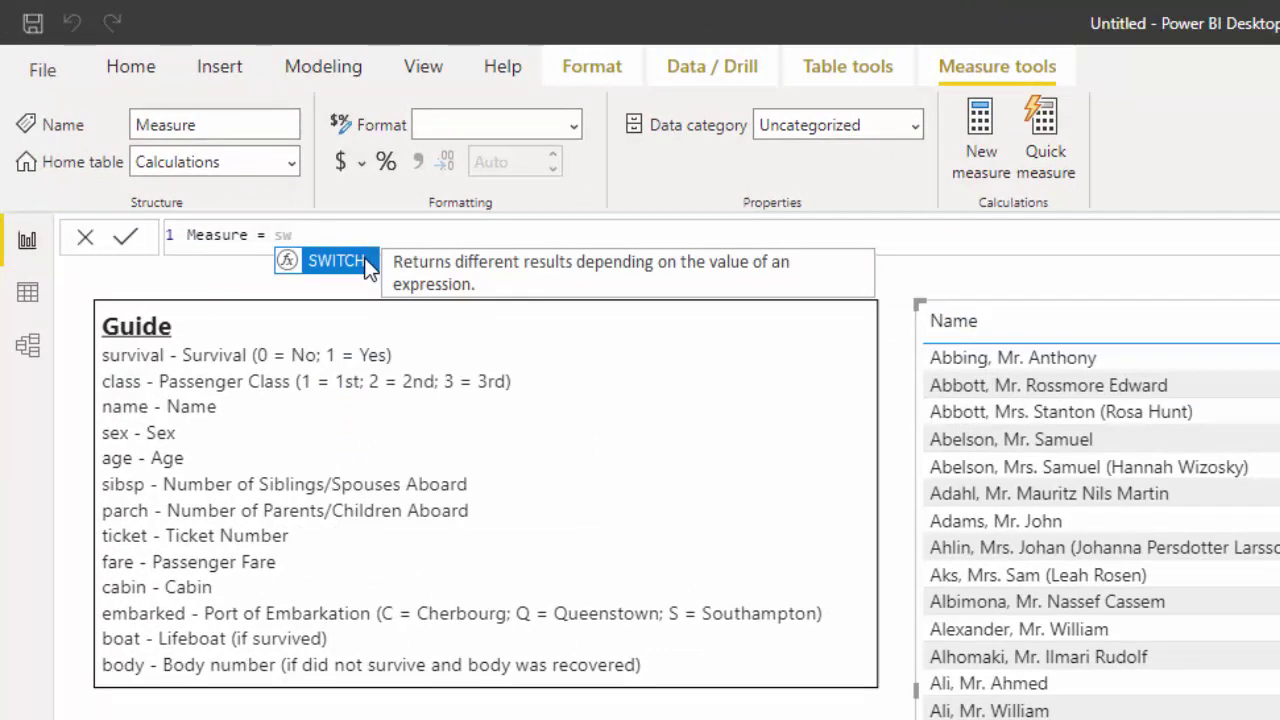
{"action": "left_click", "coordinate": [336, 260]}
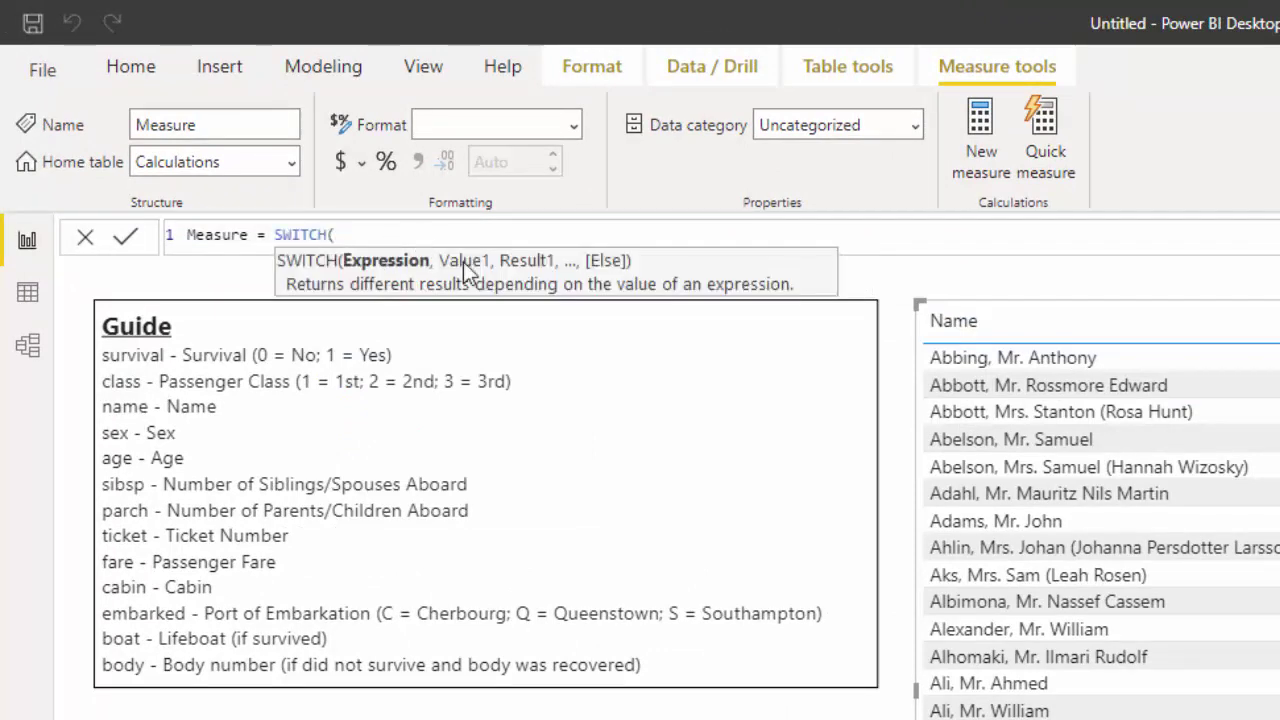
{"action": "type", "text": "sele"}
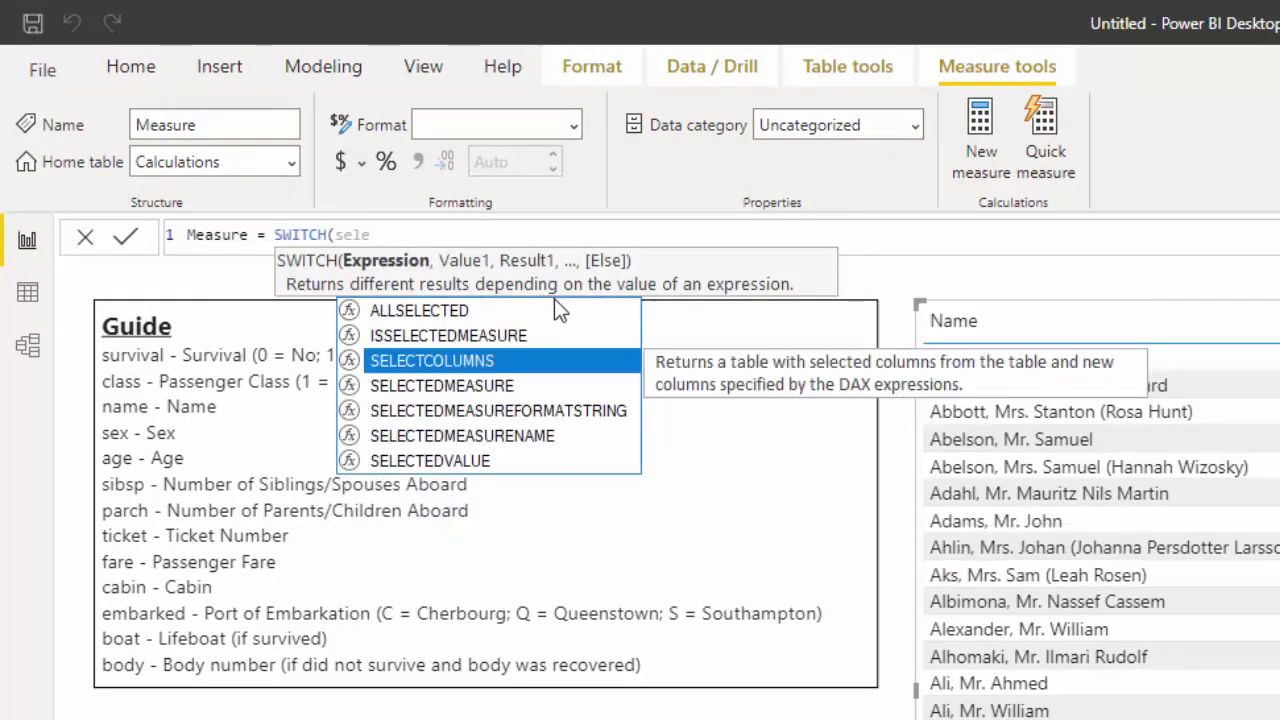
{"action": "left_click", "coordinate": [512, 462]}
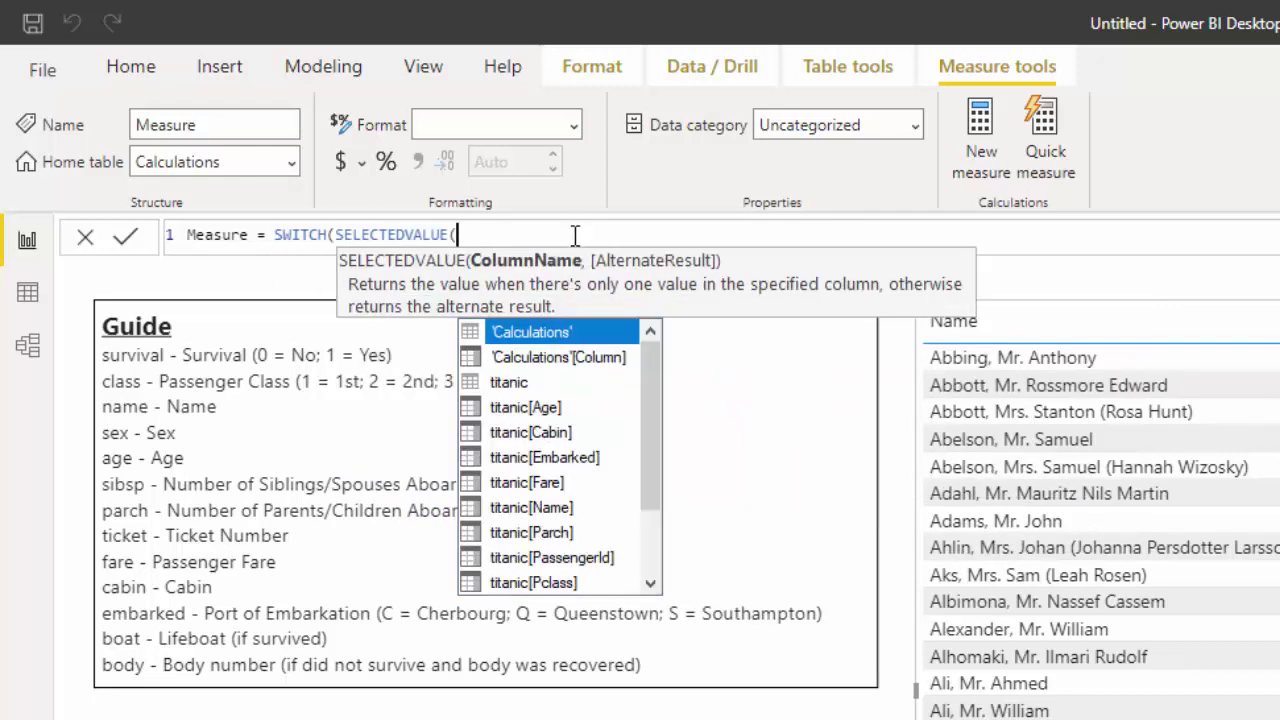
{"action": "type", "text": "sur"}
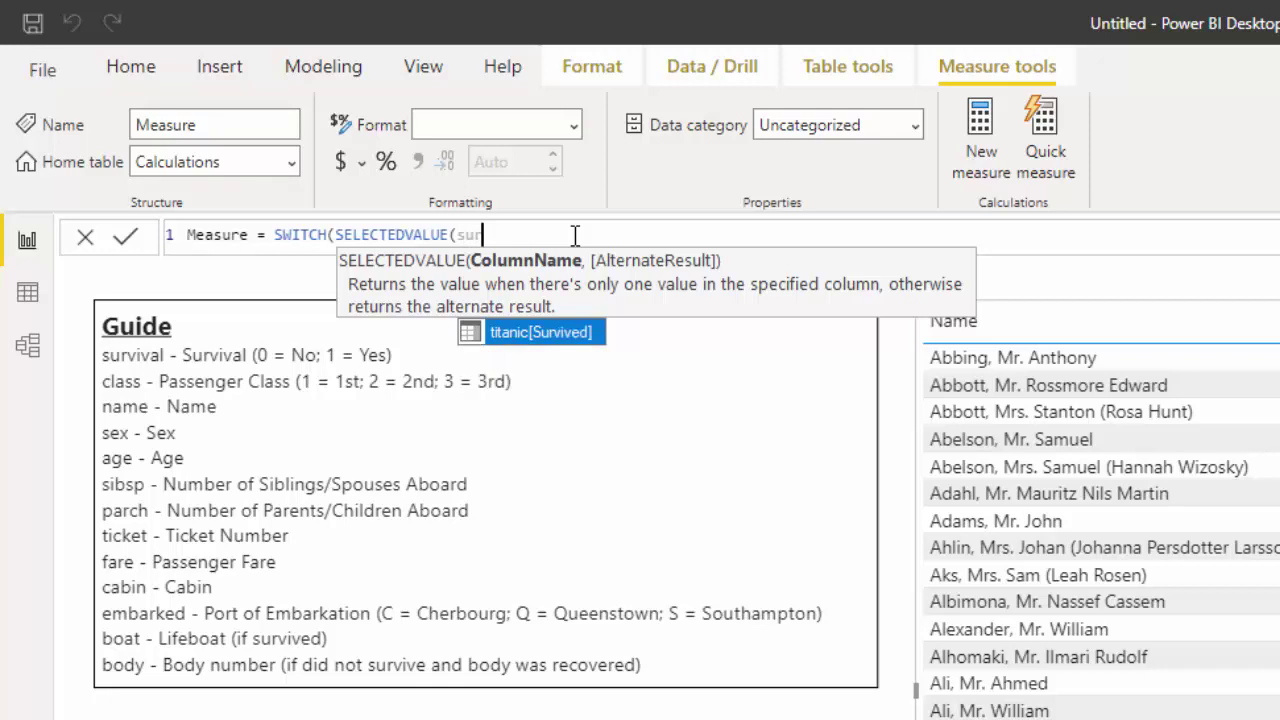
{"action": "left_click", "coordinate": [587, 332]}
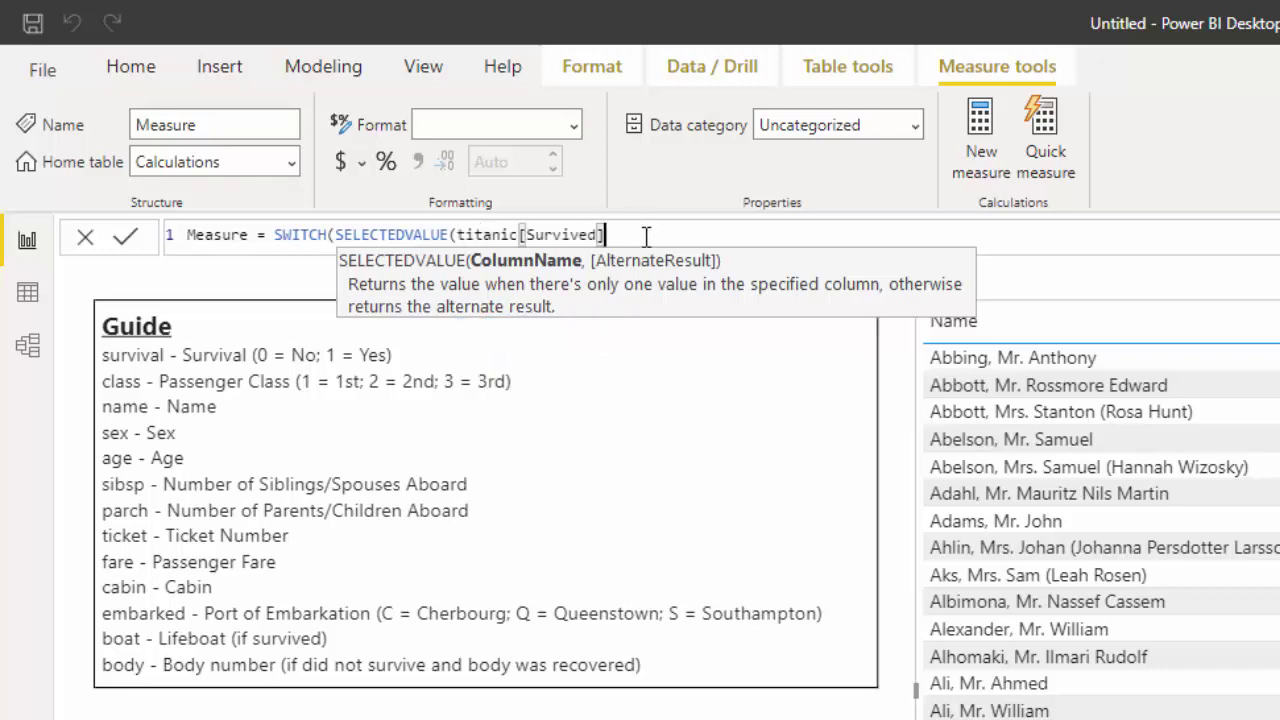
{"action": "type", "text": ")"}
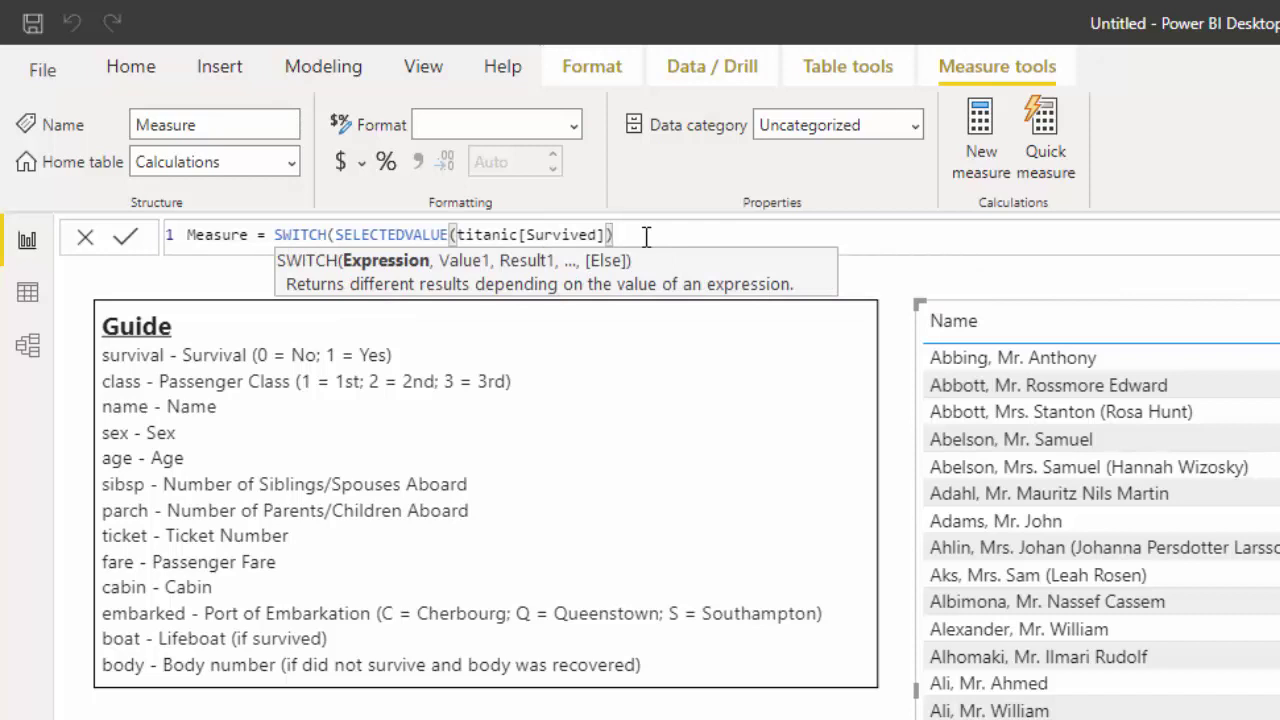
{"action": "type", "text": ","}
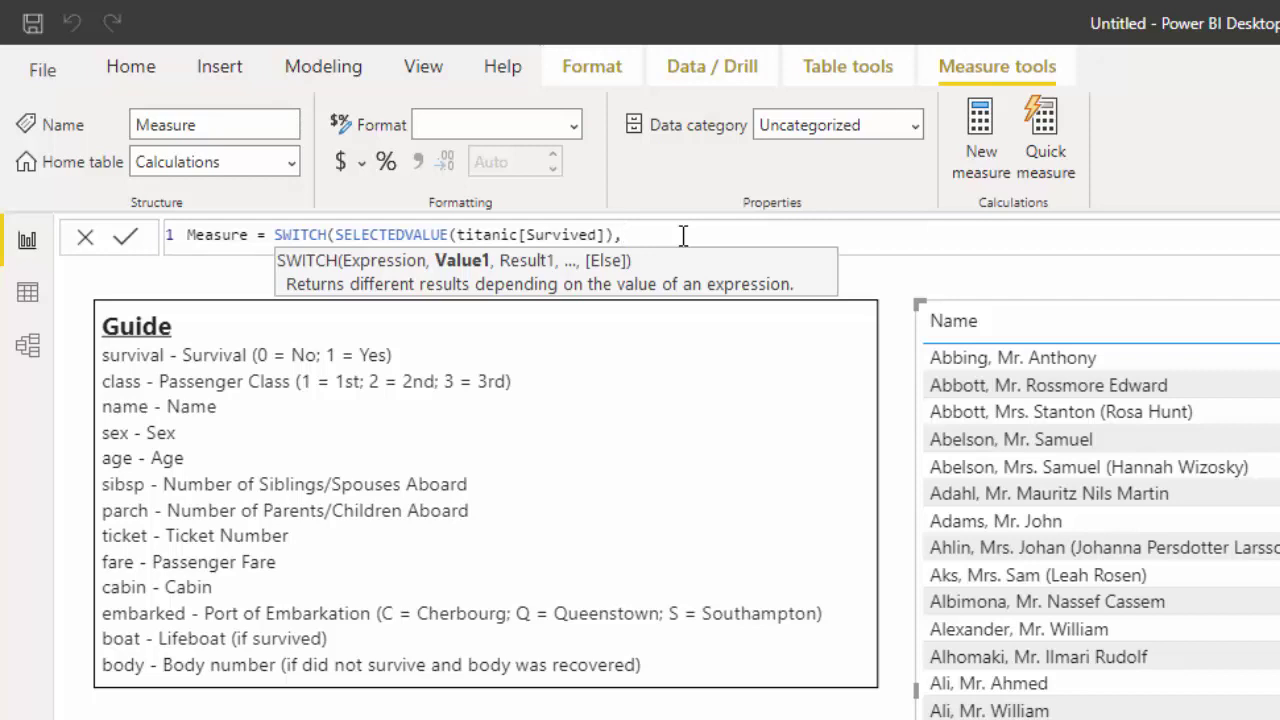
Complete the SWITCH formula so that 1 returns "Survived" and 0 returns "Perished".
{"action": "type", "text": "0,"}
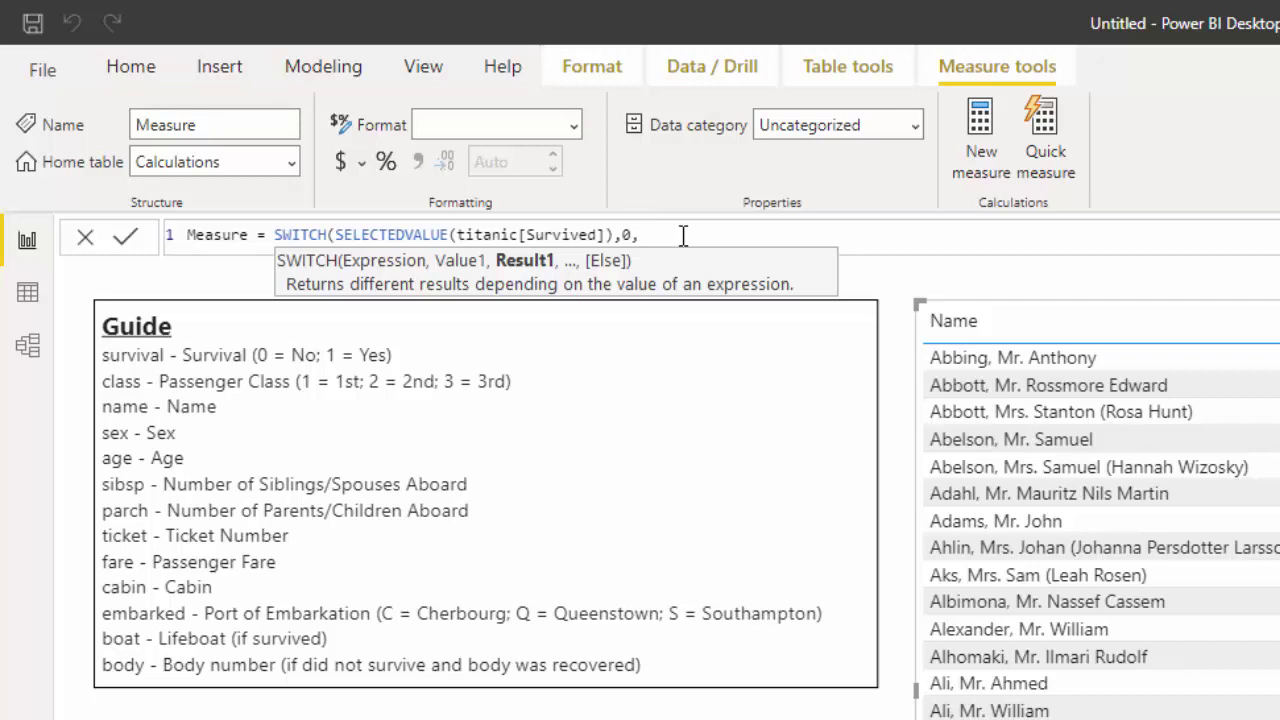
{"action": "key", "text": "BackSpace"}
{"action": "key", "text": "BackSpace"}
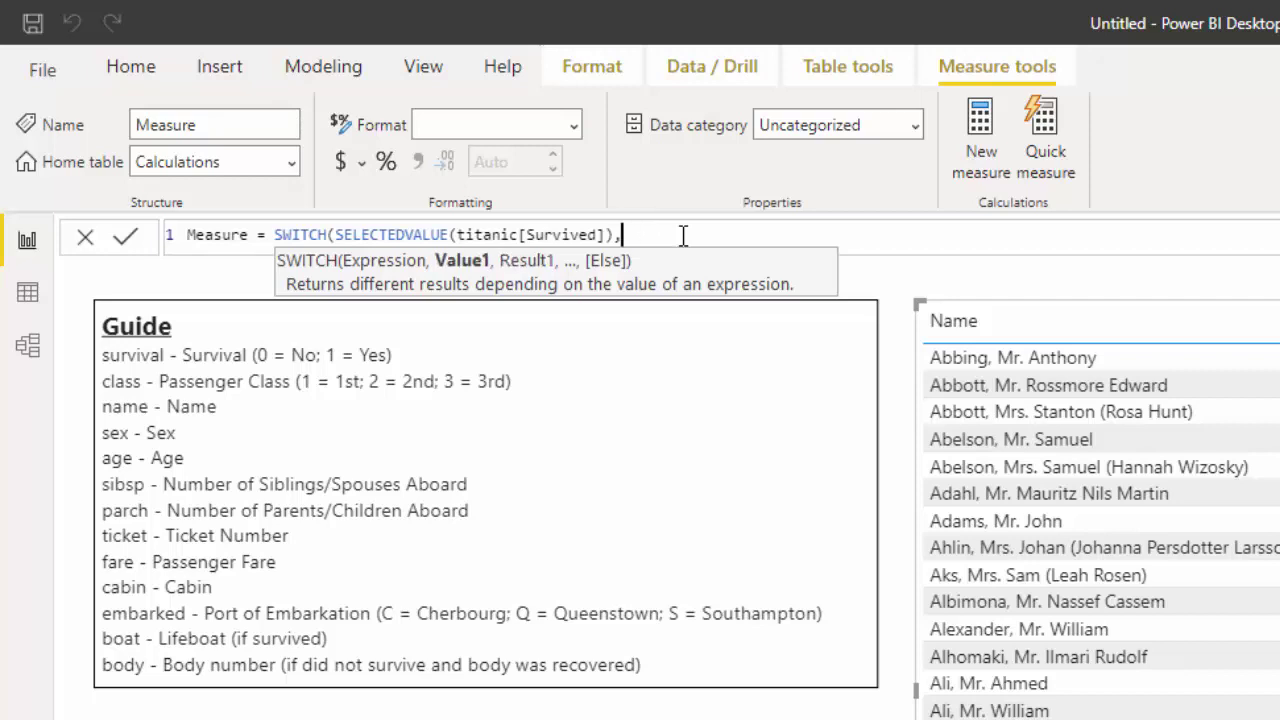
{"action": "type", "text": "1,"}
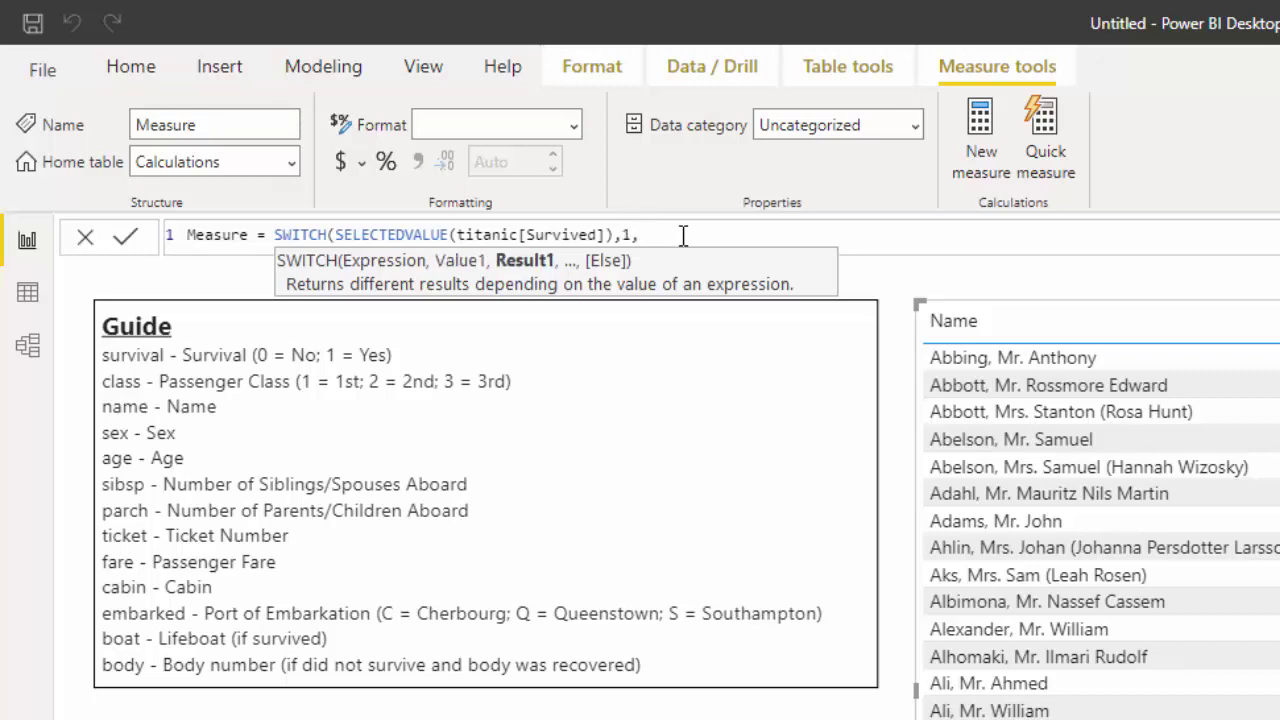
{"action": "type", "text": "\"s"}
{"action": "type", "text": "Sur"}
{"action": "type", "text": "vived"}
{"action": "type", "text": "\"Survived\""}
{"action": "type", "text": ","}
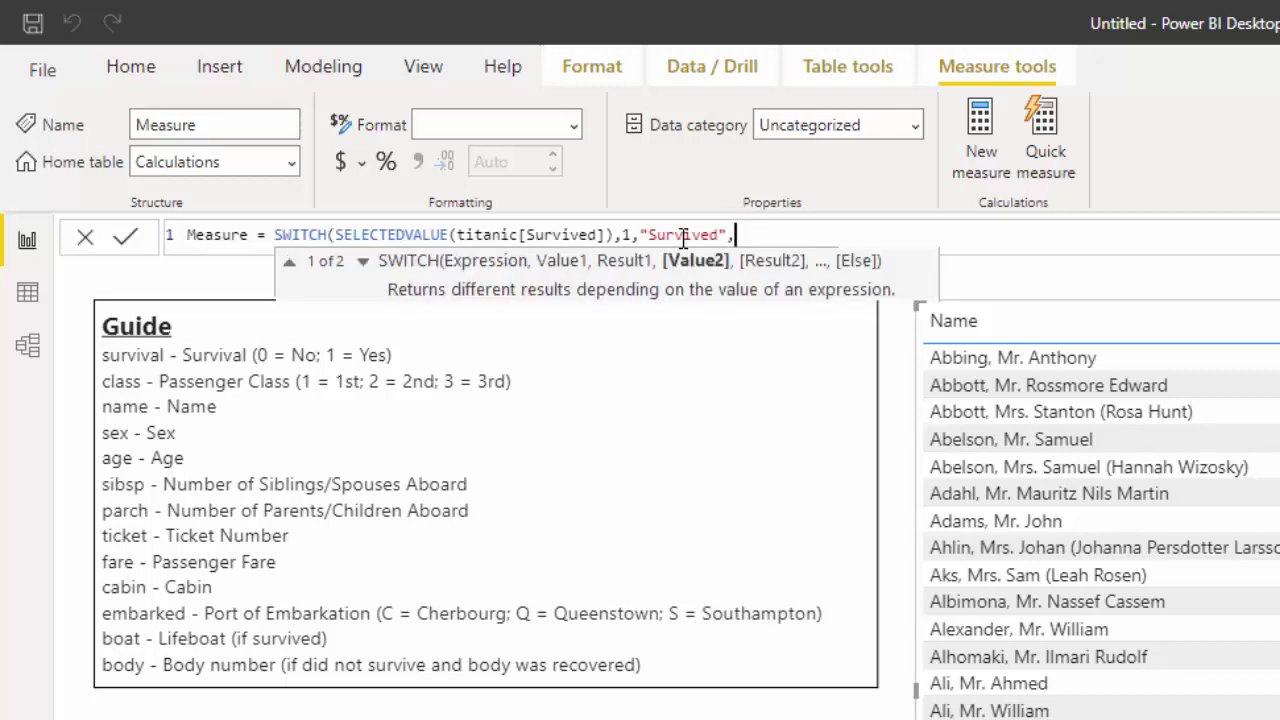
{"action": "type", "text": "0,"}
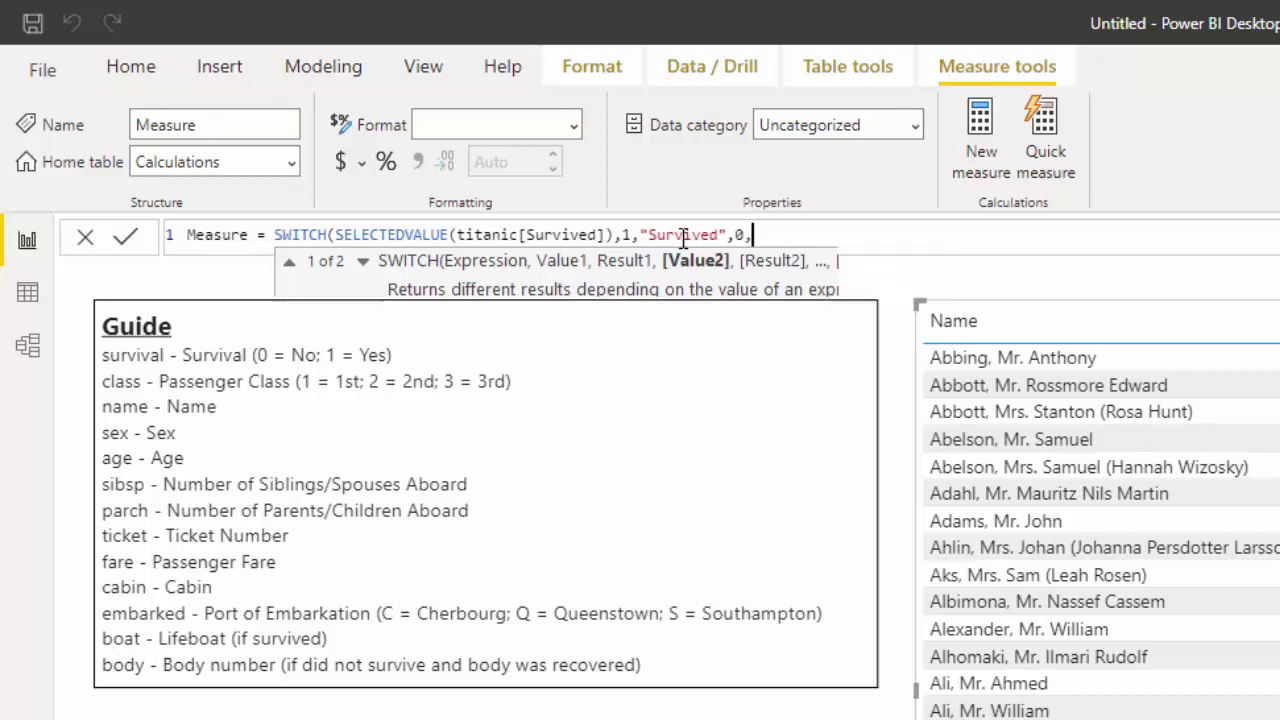
{"action": "type", "text": "\"P"}
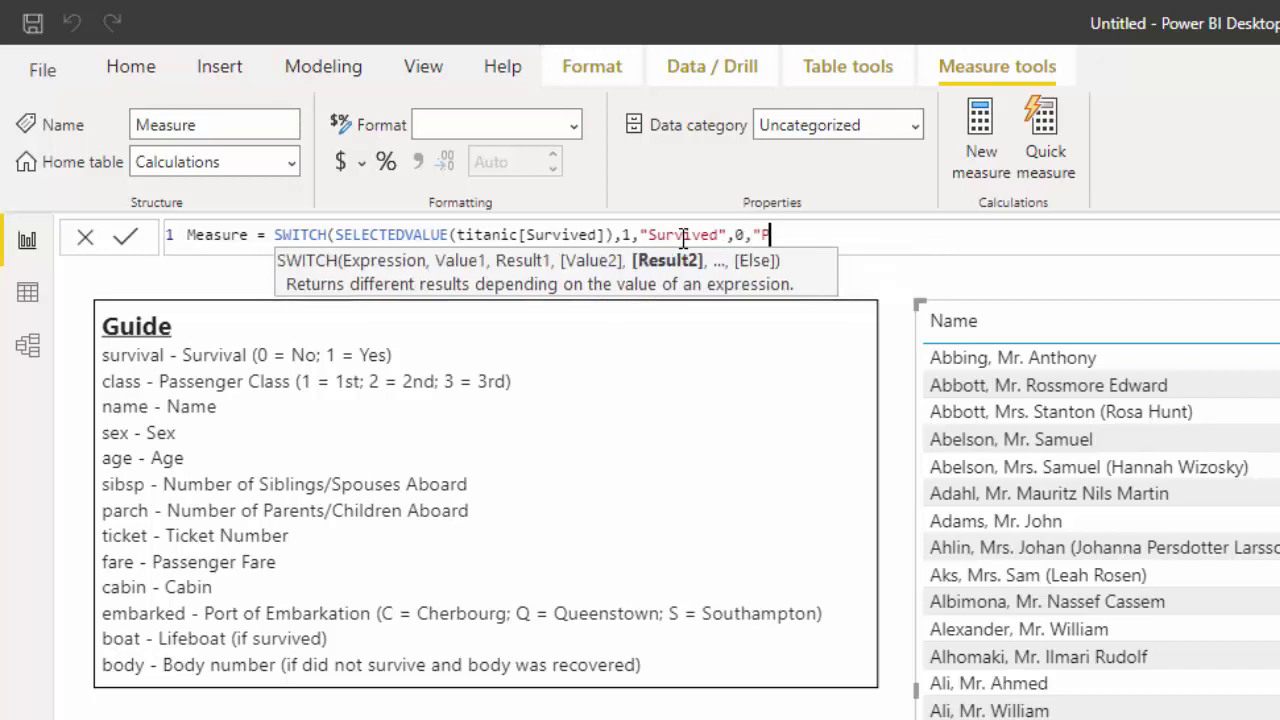
{"action": "type", "text": "erished\")"}
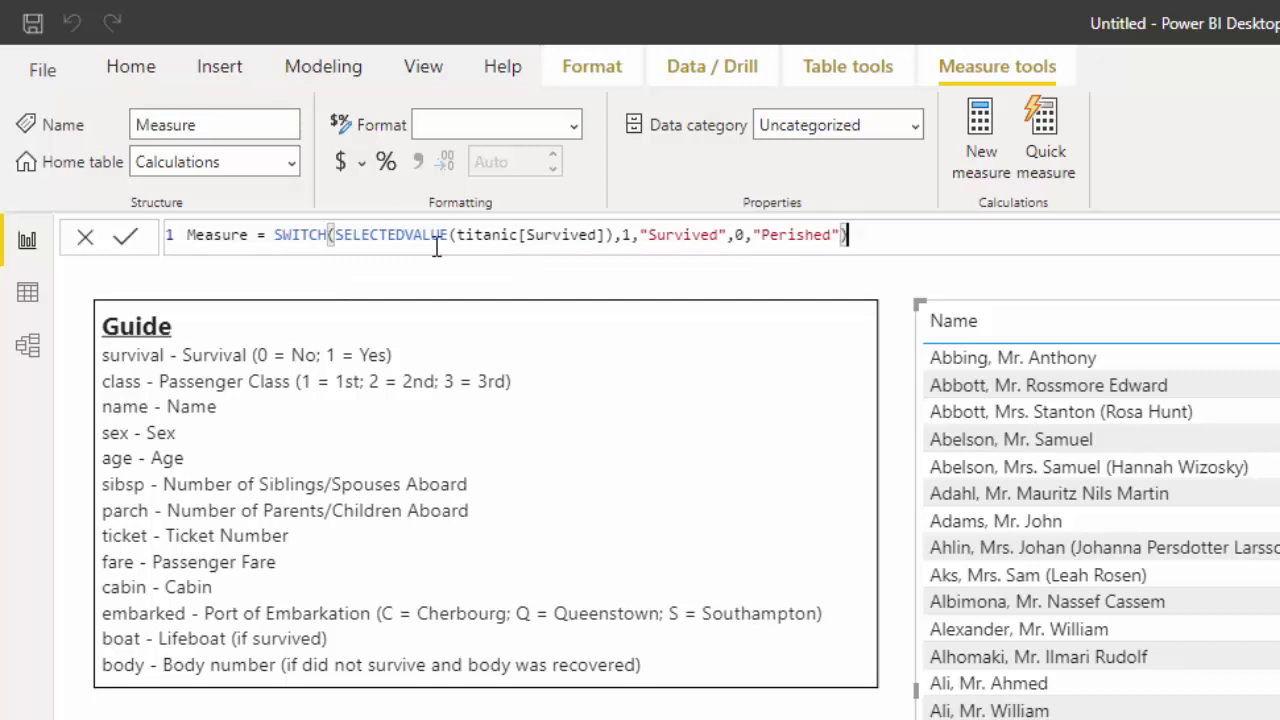
Break the formula so the SELECTEDVALUE expression and the value/result pairs each start on their own indented line.
{"action": "left_click", "coordinate": [337, 234]}
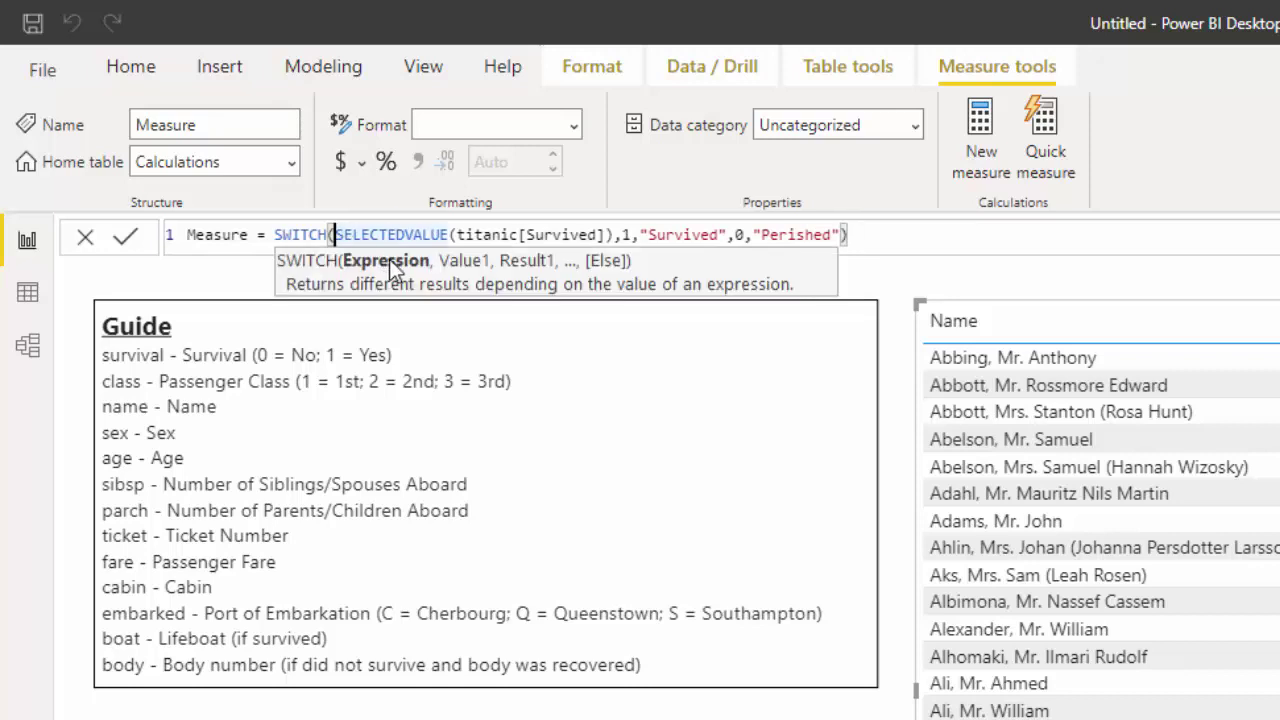
{"action": "key", "text": "shift+Return"}
{"action": "key", "text": "Tab"}
{"action": "key", "text": "Tab"}
{"action": "left_click", "coordinate": [578, 258]}
{"action": "key", "text": "shift+Return"}
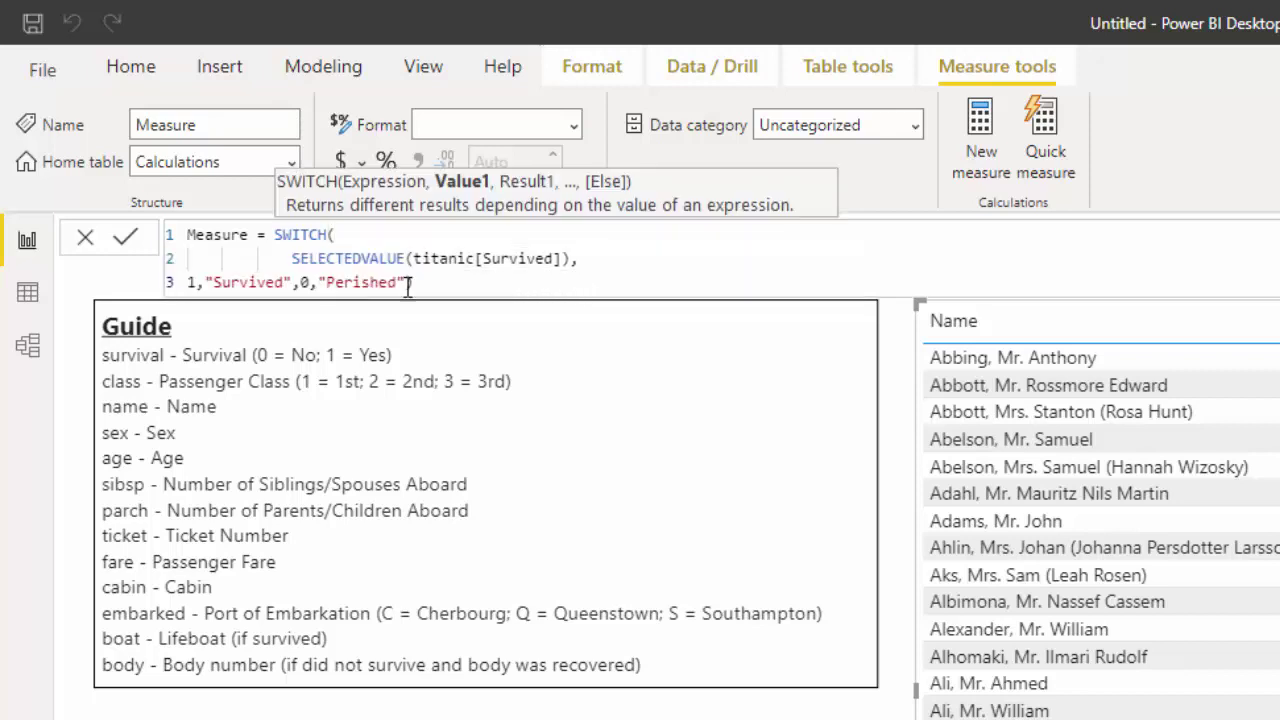
{"action": "key", "text": "Tab"}
{"action": "key", "text": "Tab"}
{"action": "key", "text": "Tab"}
{"action": "key", "text": "Tab"}
{"action": "key", "text": "Tab"}
{"action": "key", "text": "Tab"}
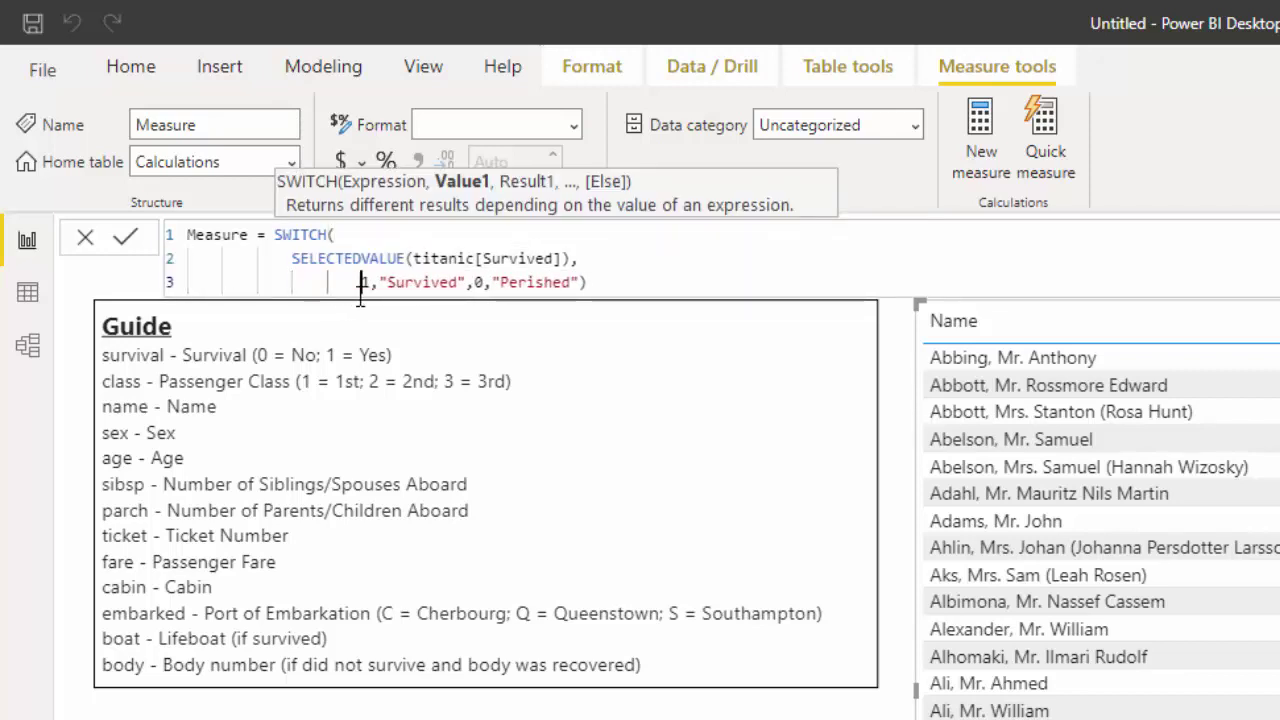
Move the 0,"Perished" pair and the closing parenthesis onto separate lines, aligning the pair under 1,"Survived".
{"action": "left_click", "coordinate": [508, 282]}
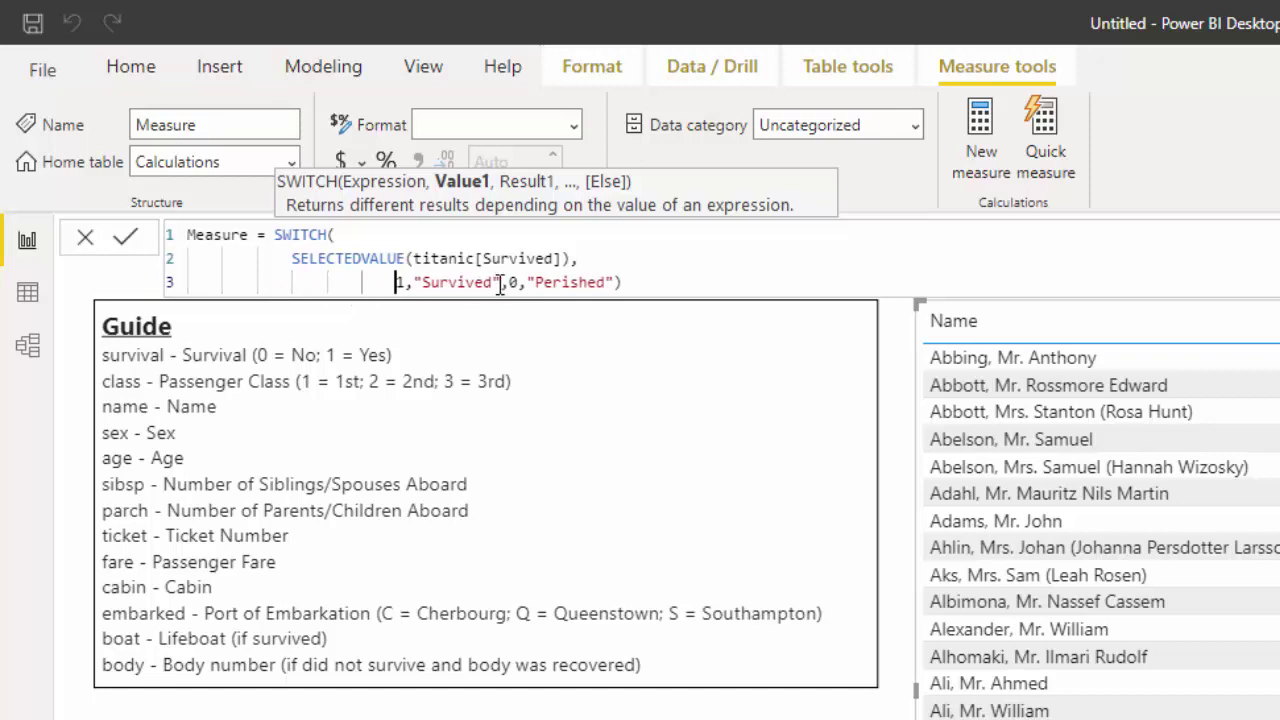
{"action": "key", "text": "shift+Return"}
{"action": "key", "text": "Tab"}
{"action": "left_click", "coordinate": [536, 306]}
{"action": "key", "text": "shift+Return"}
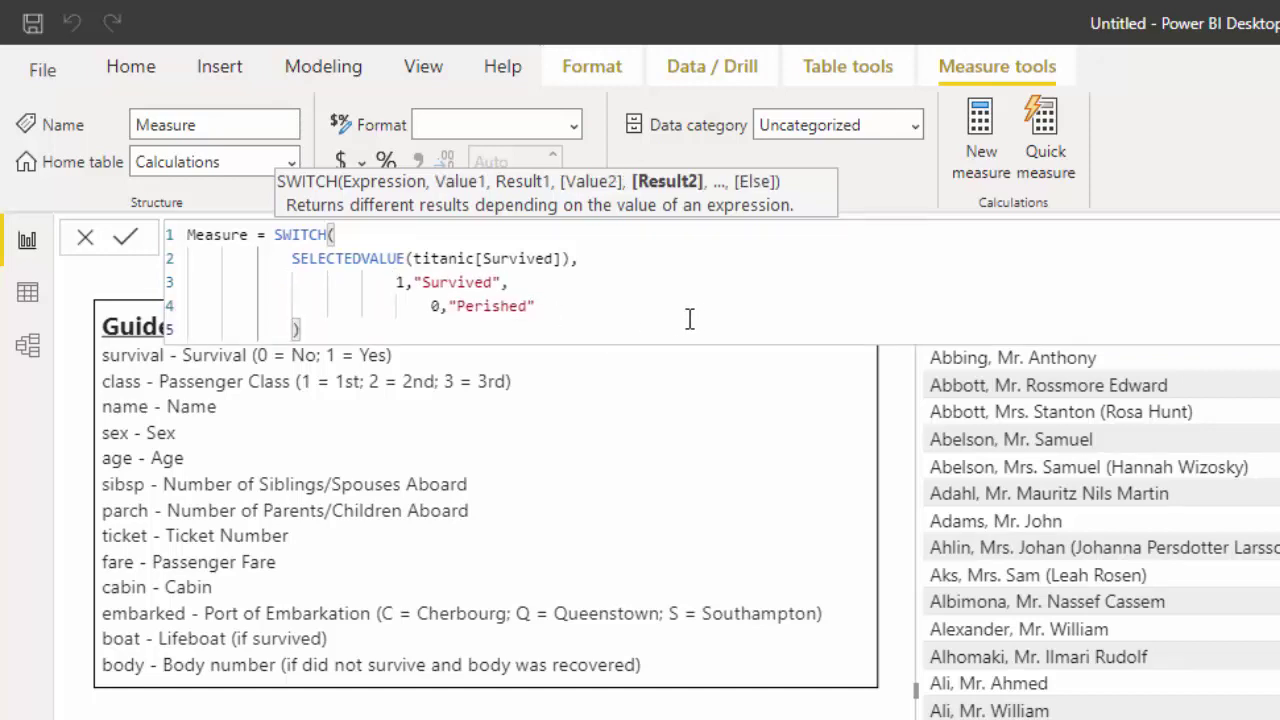
{"action": "left_click", "coordinate": [432, 310]}
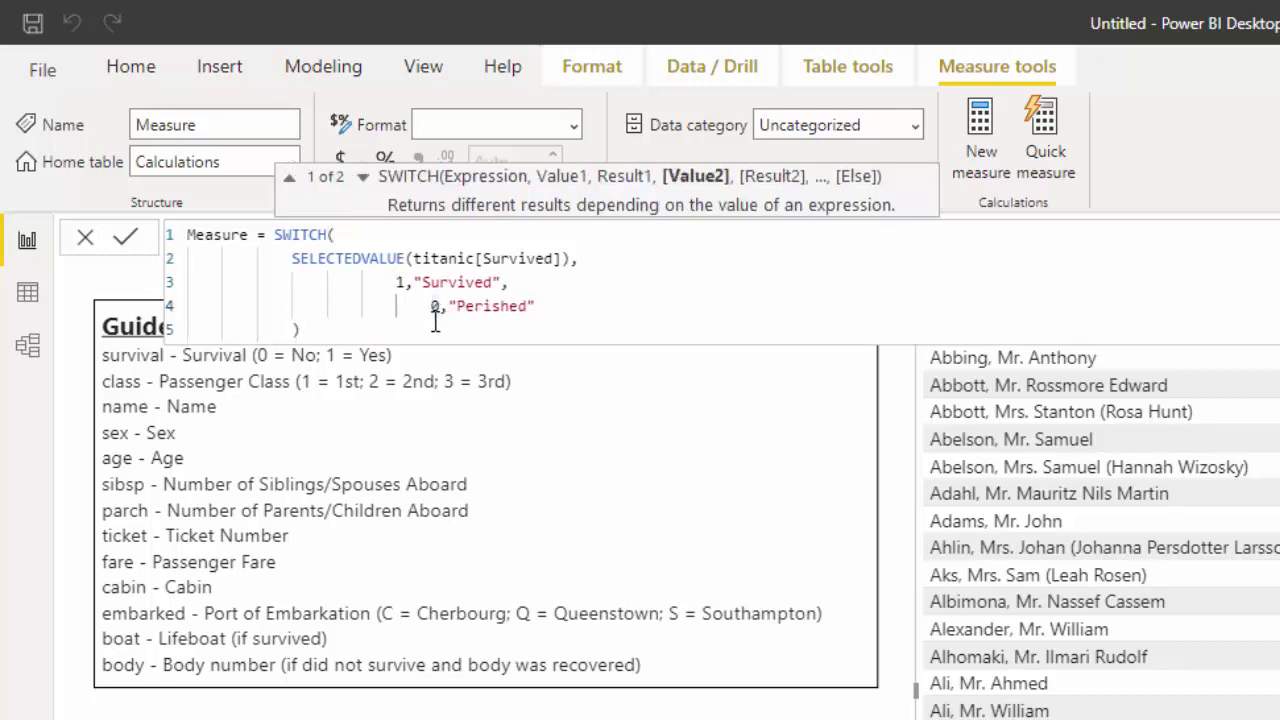
{"action": "key", "text": "BackSpace"}
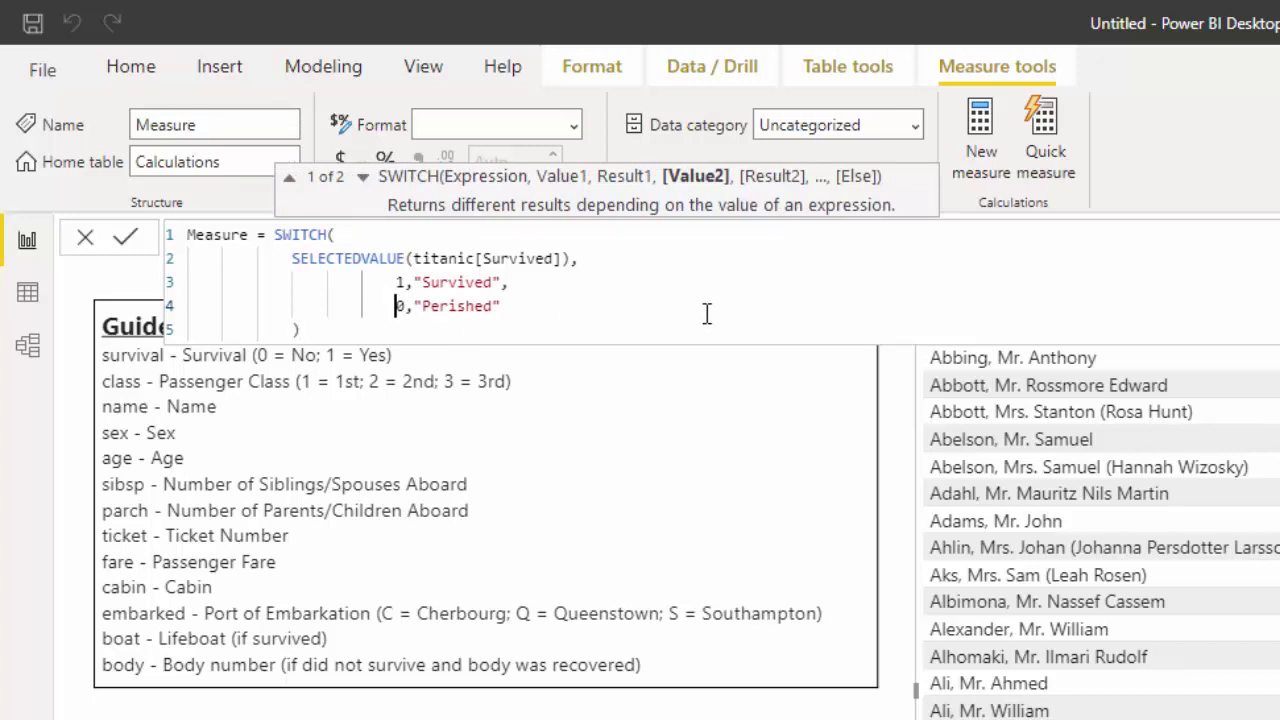
Name the SWITCH measure Survived 3 in its formula, commit it and add it to the table visual.
{"action": "left_click_drag", "start_coordinate": [248, 235], "coordinate": [163, 254]}
{"action": "type", "text": "S"}
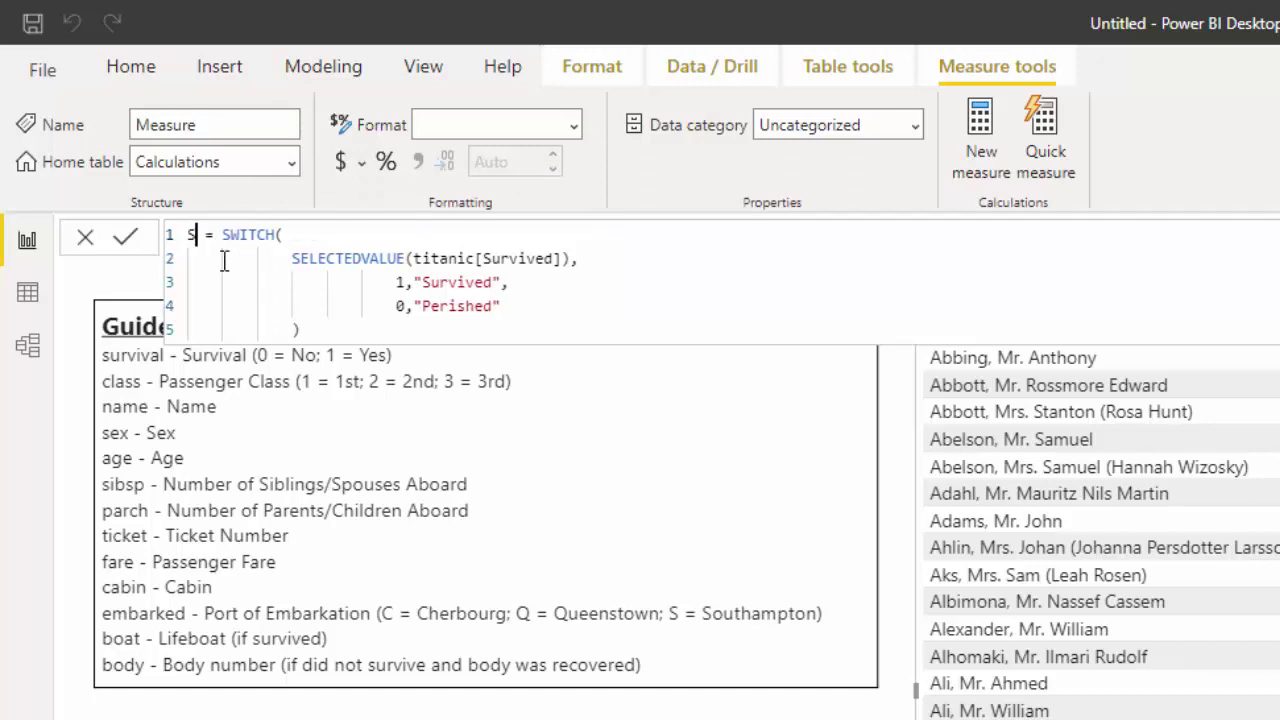
{"action": "type", "text": "urvived"}
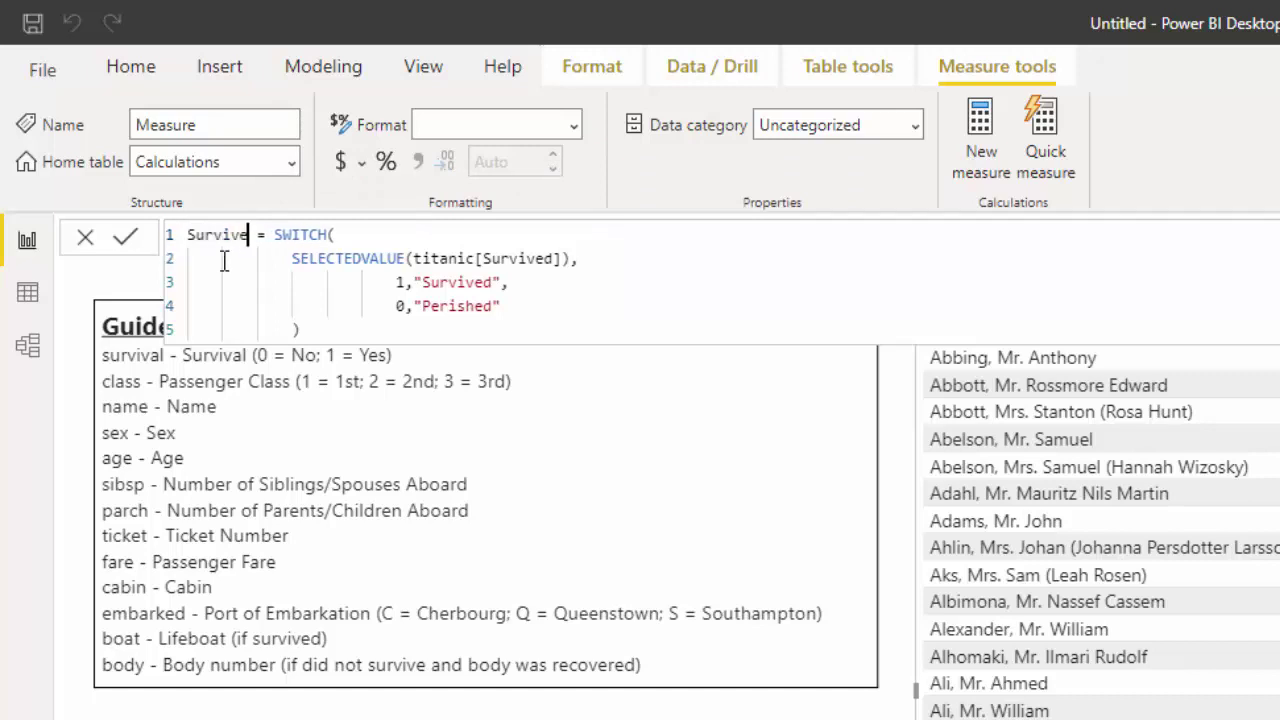
{"action": "type", "text": " 3"}
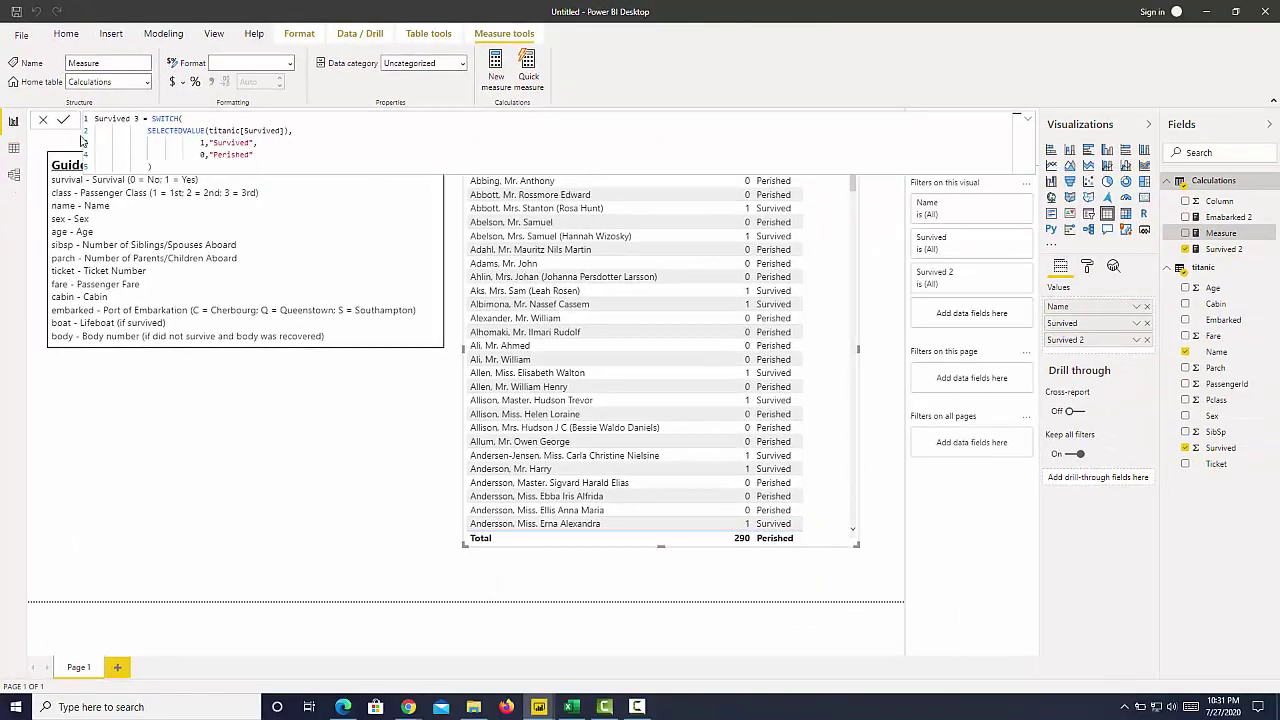
{"action": "left_click", "coordinate": [62, 121]}
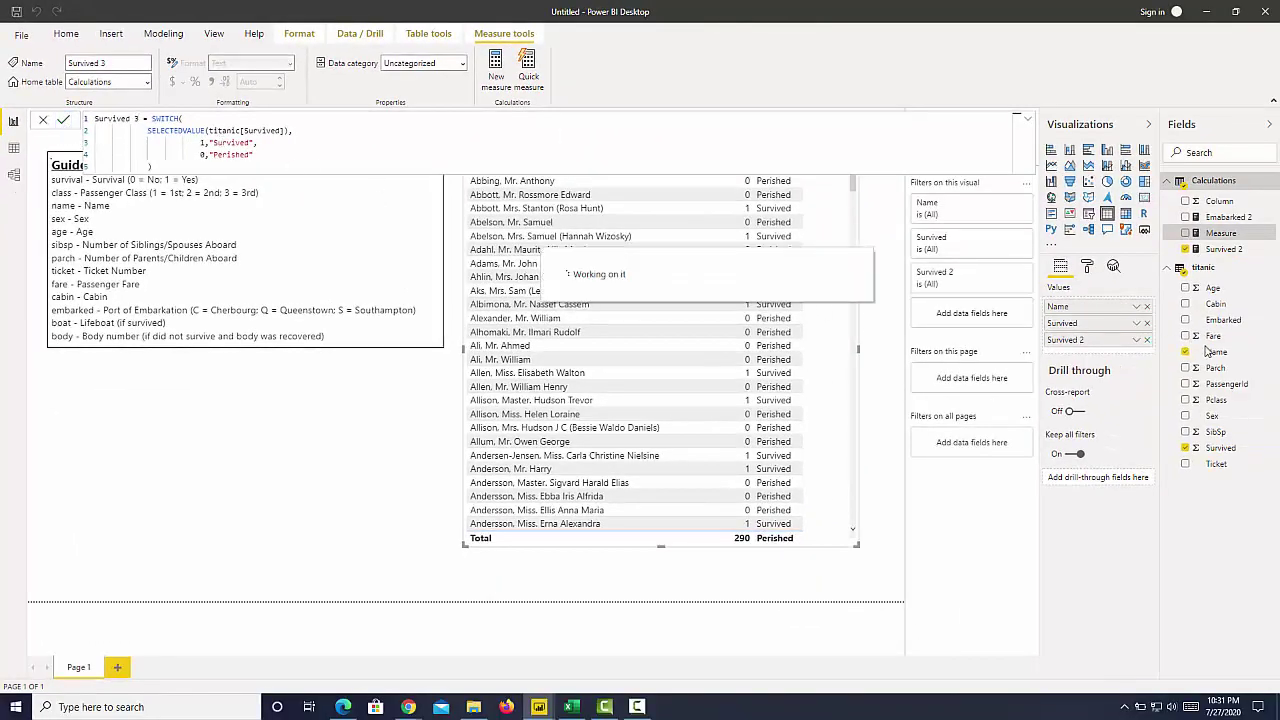
{"action": "left_click_drag", "start_coordinate": [1222, 249], "coordinate": [858, 310]}
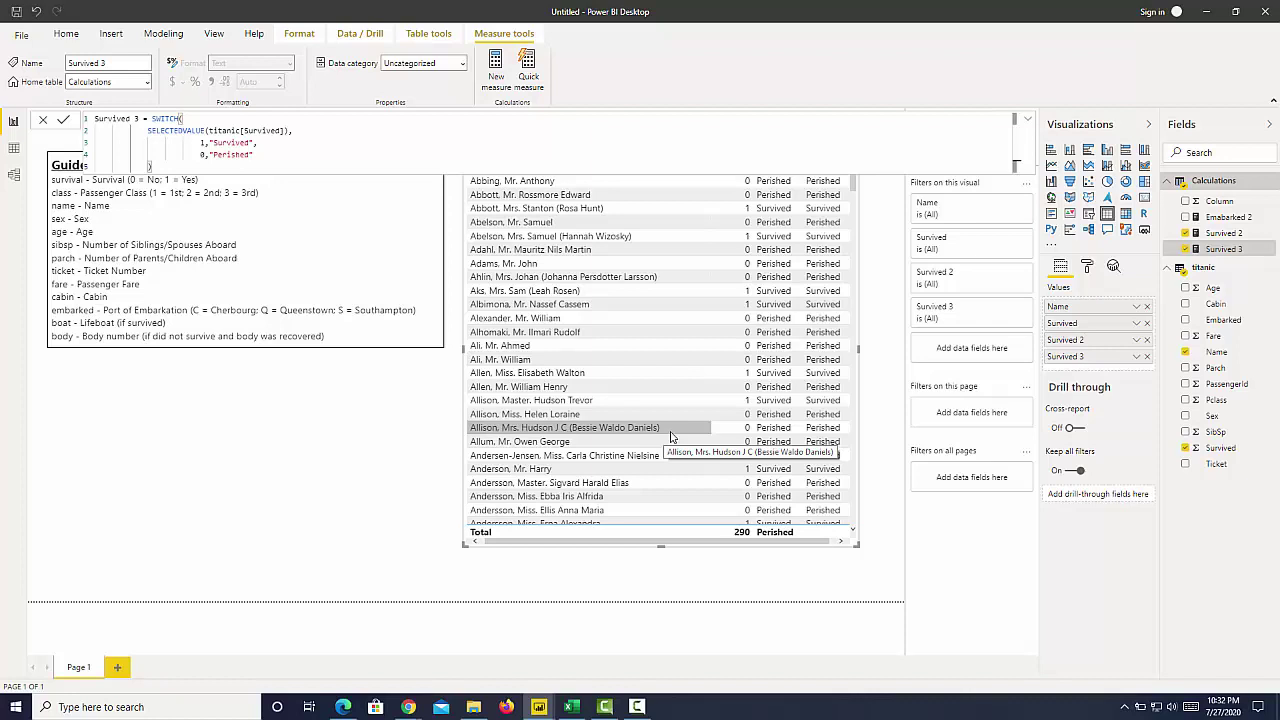
Replace Survived, Survived 2 and Survived 3 in the table visual with the titanic Embarked field.
{"action": "left_click", "coordinate": [486, 551]}
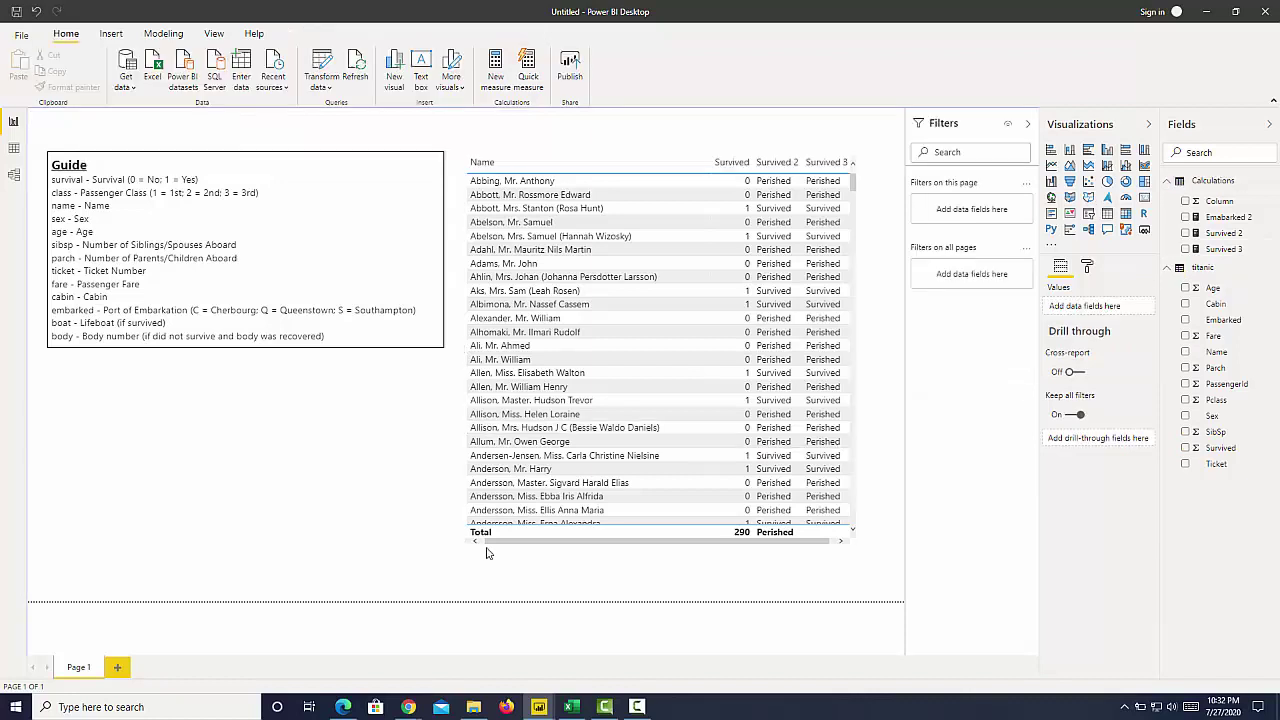
{"action": "left_click", "coordinate": [858, 318]}
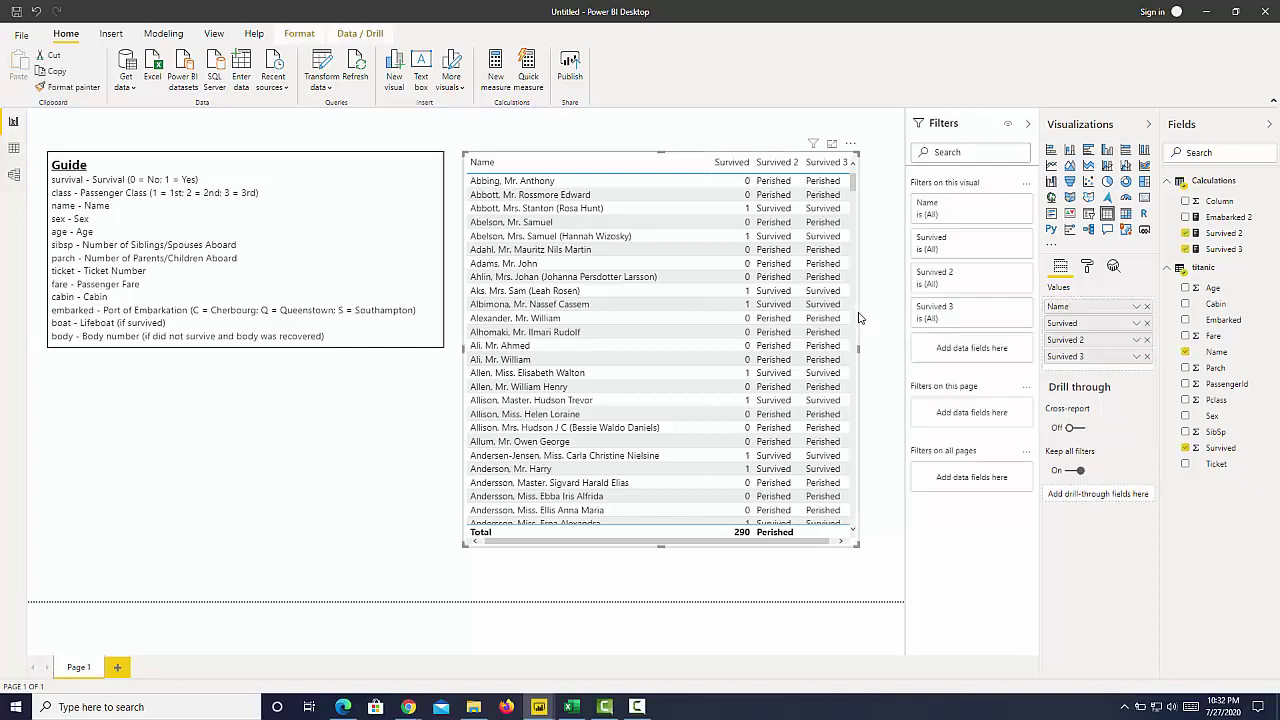
{"action": "left_click", "coordinate": [1147, 357]}
{"action": "left_click", "coordinate": [1147, 340]}
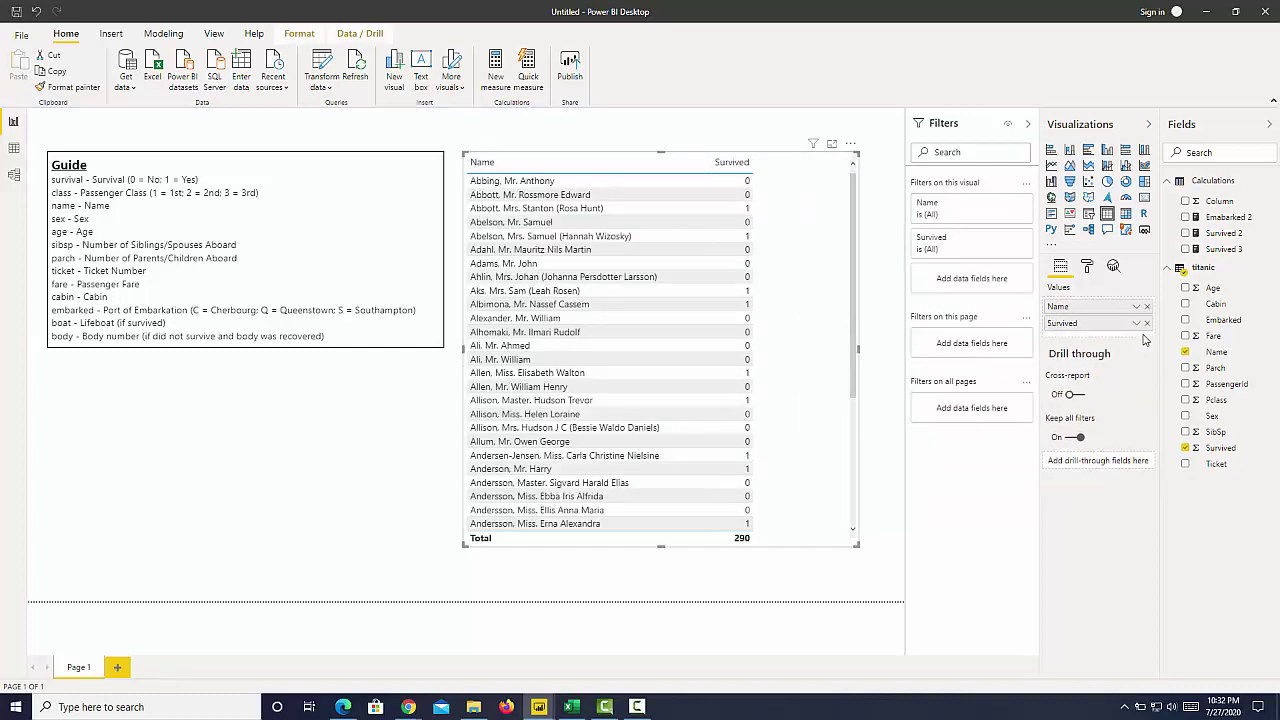
{"action": "left_click", "coordinate": [1147, 323]}
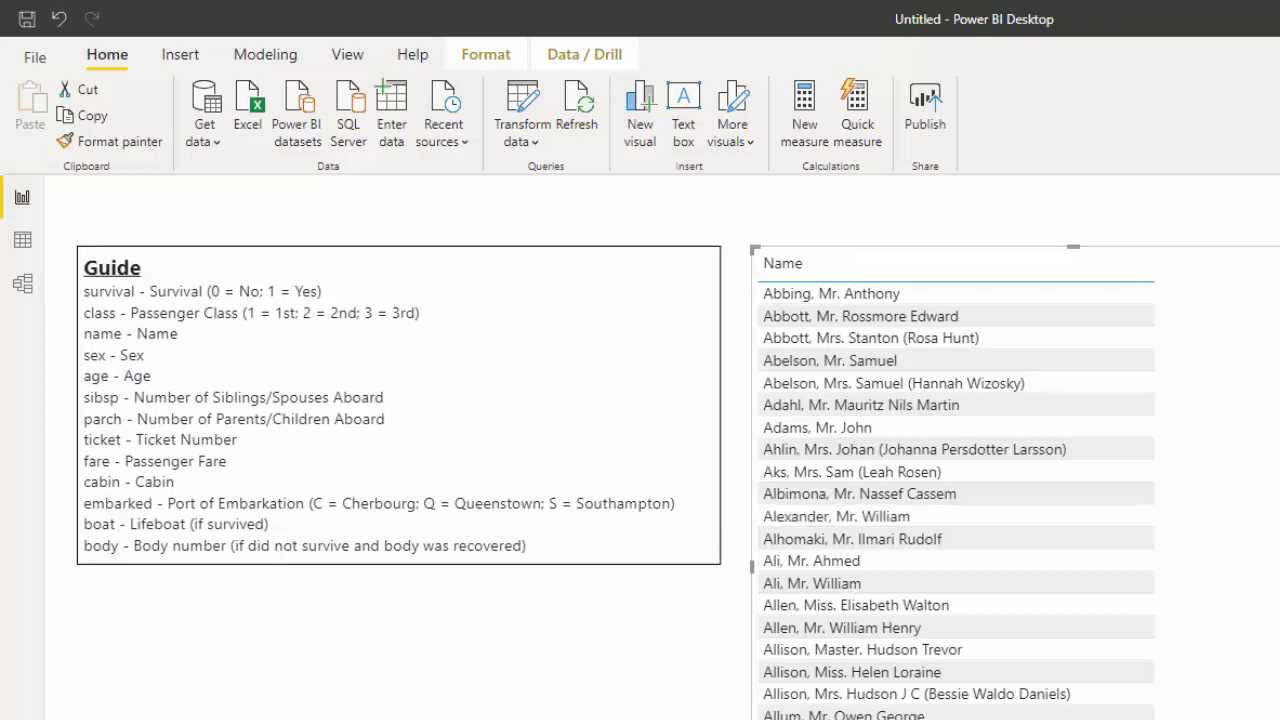
{"action": "left_click_drag", "start_coordinate": [1270, 488], "coordinate": [1215, 540]}
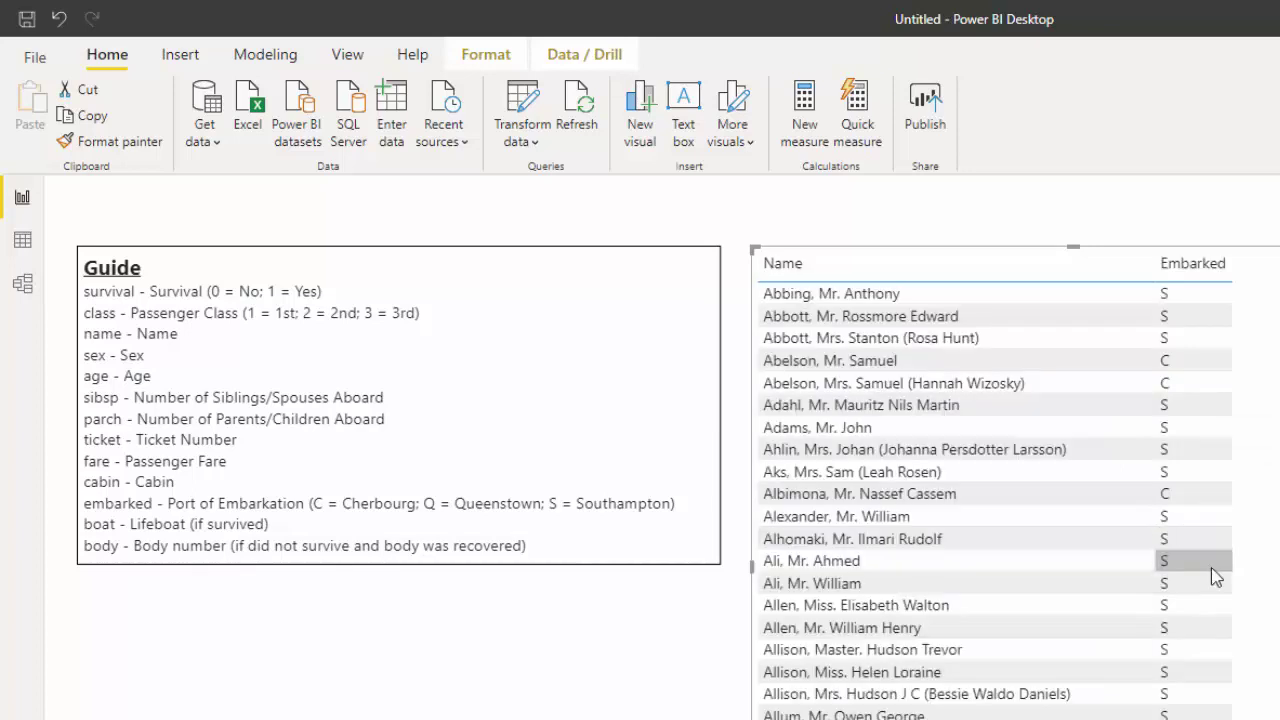
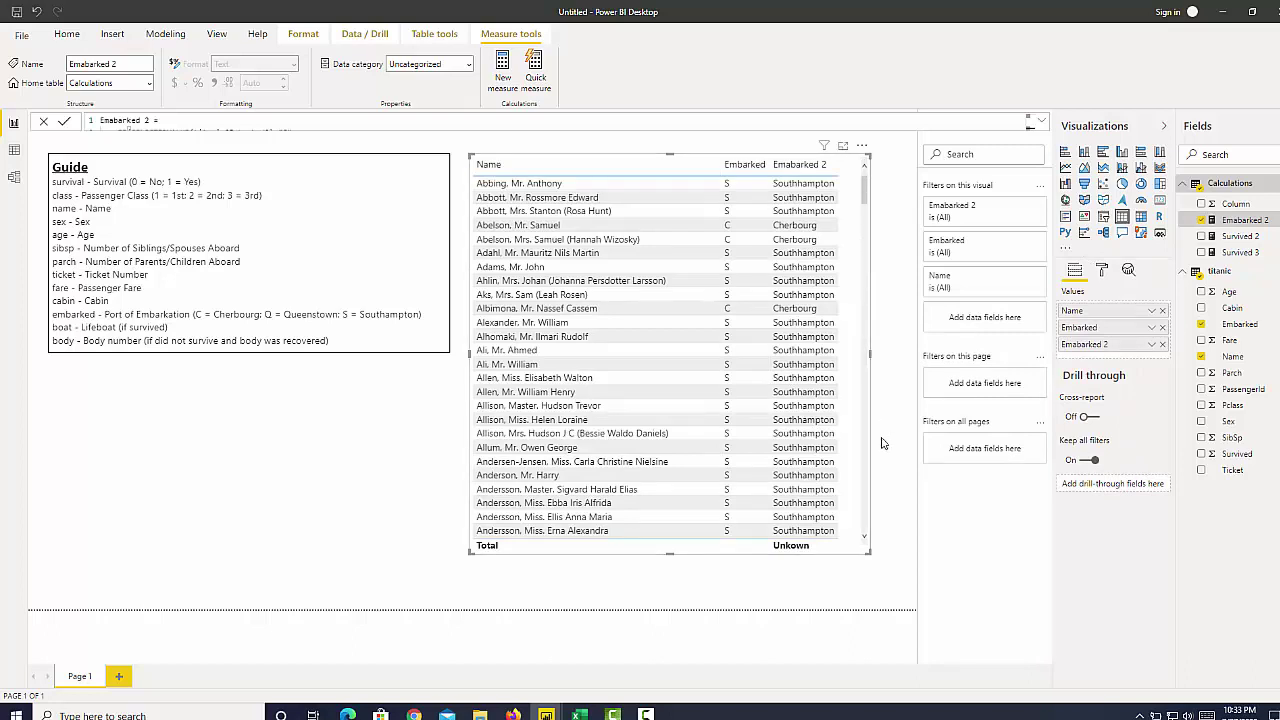
Create a new measure in the Calculations table and start its second line with SWITCH(SELECTEDVALUE(titanic[Embarked]),.
{"action": "right_click", "coordinate": [1240, 226]}
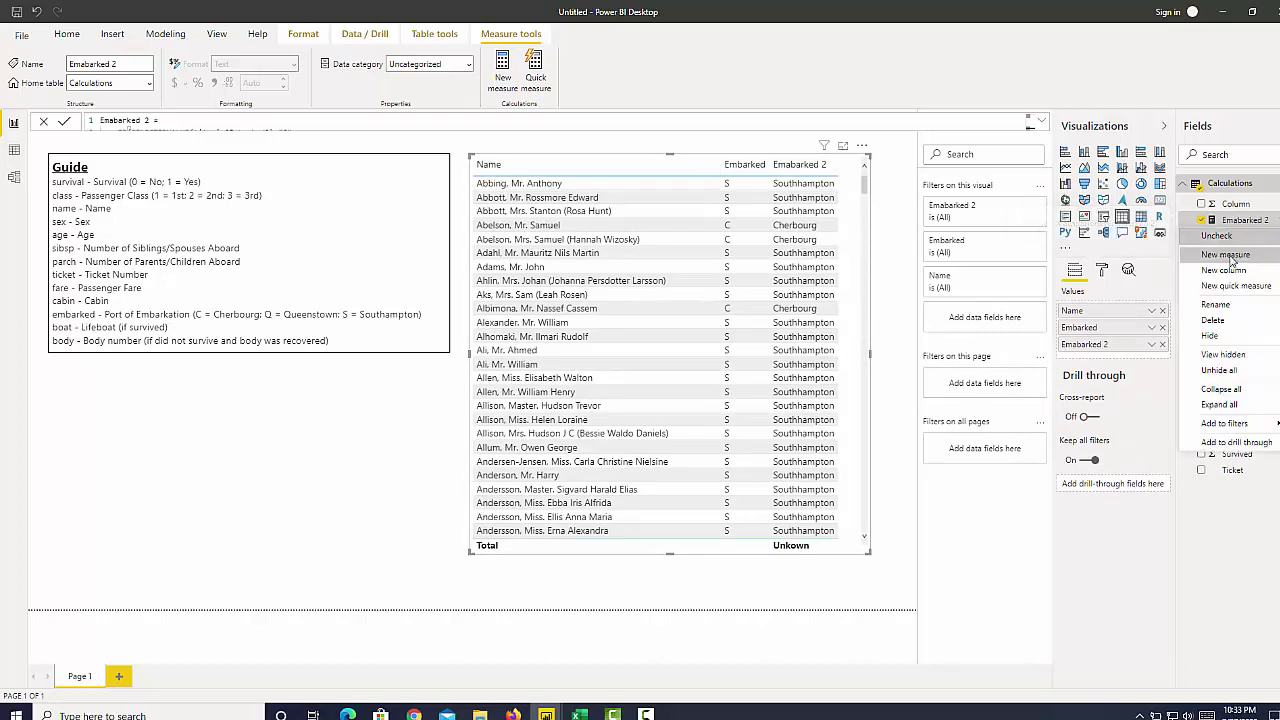
{"action": "left_click", "coordinate": [757, 272]}
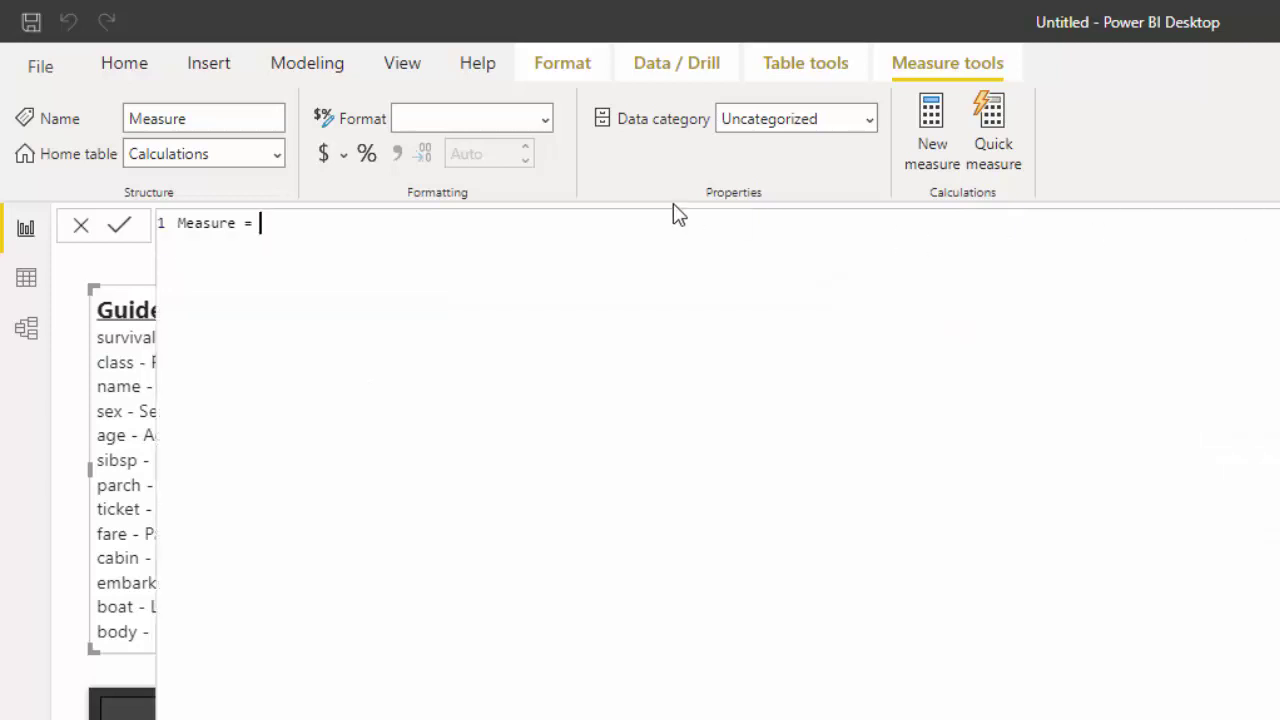
{"action": "key", "text": "shift+Return"}
{"action": "type", "text": "switch"}
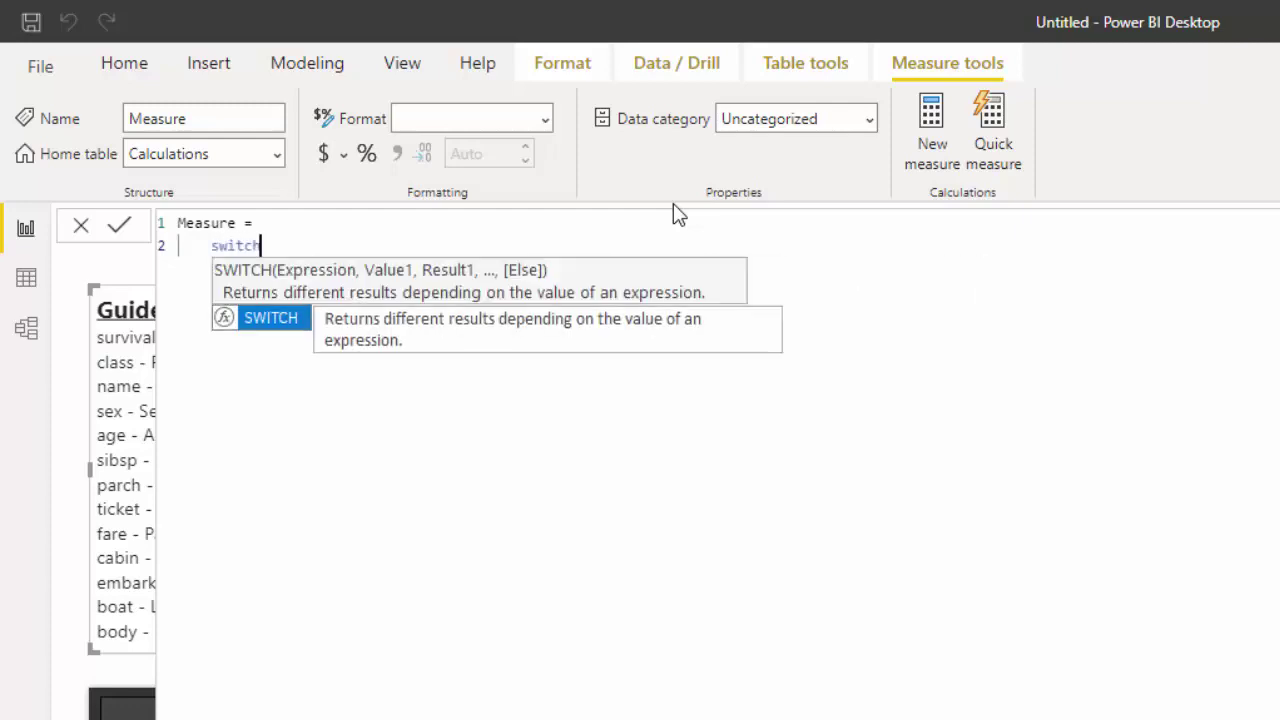
{"action": "left_click", "coordinate": [289, 318]}
{"action": "type", "text": "sele"}
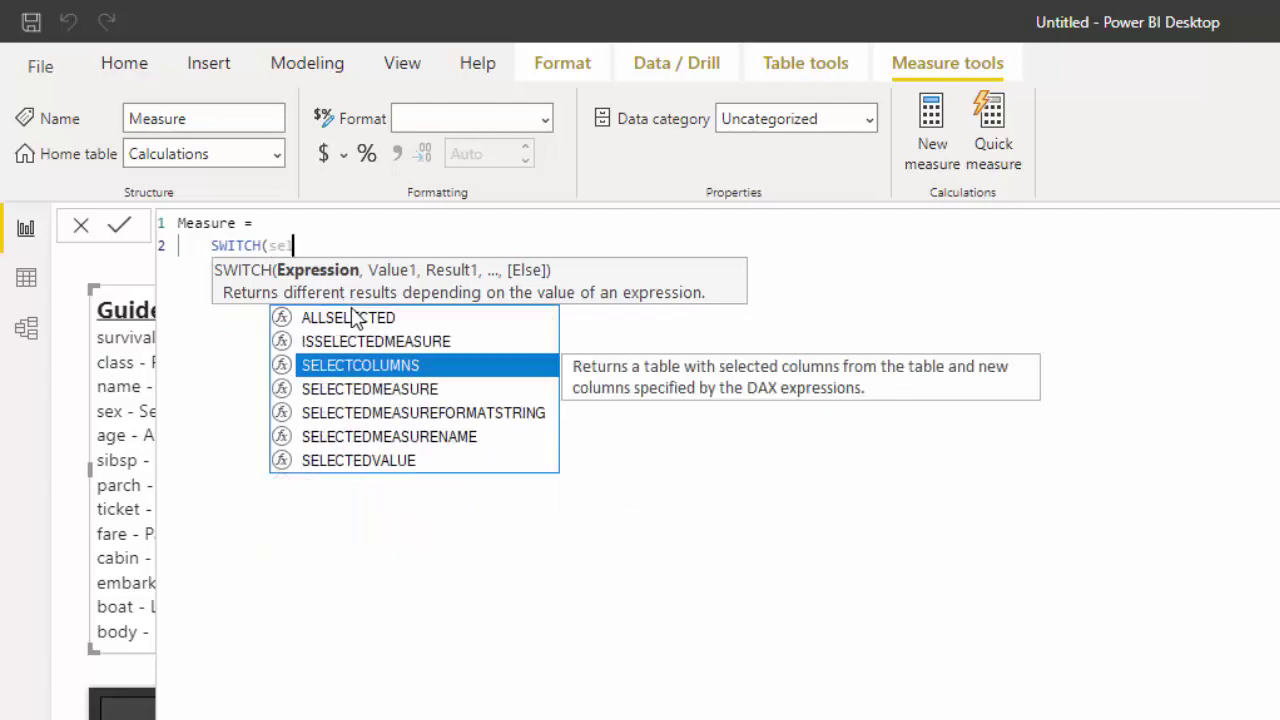
{"action": "left_click", "coordinate": [358, 460]}
{"action": "type", "text": "emb"}
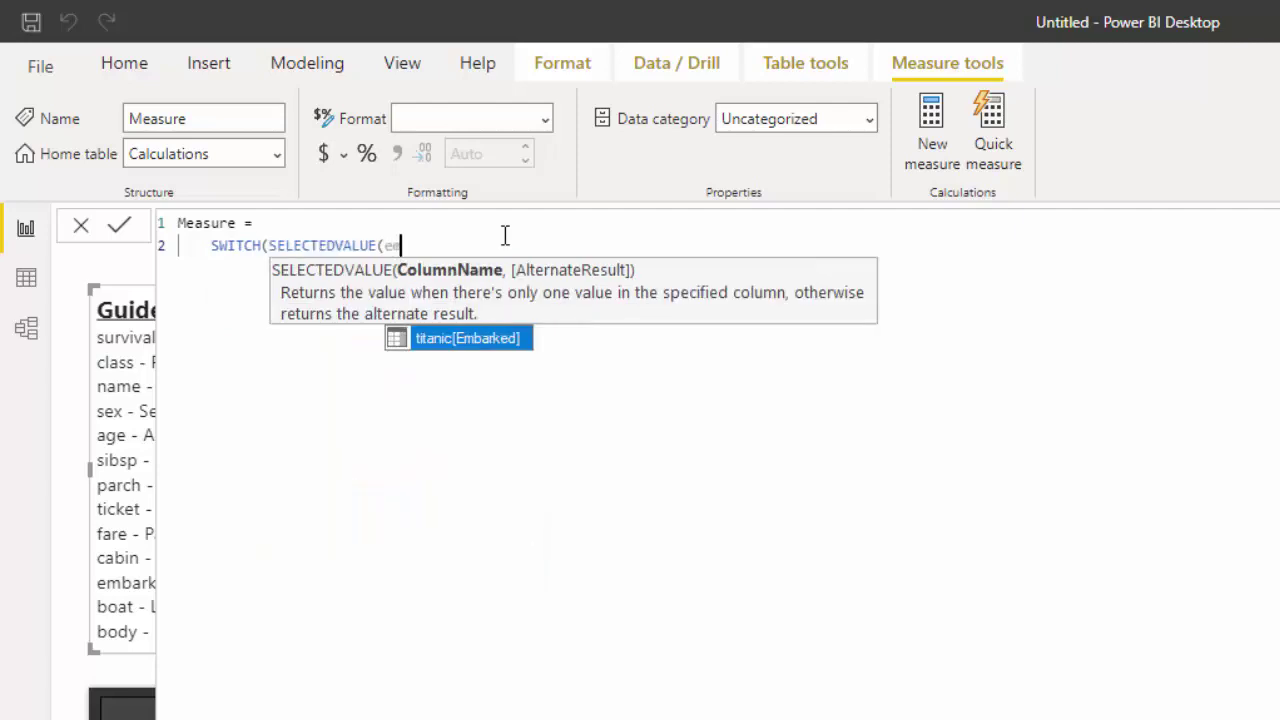
{"action": "left_click", "coordinate": [505, 336]}
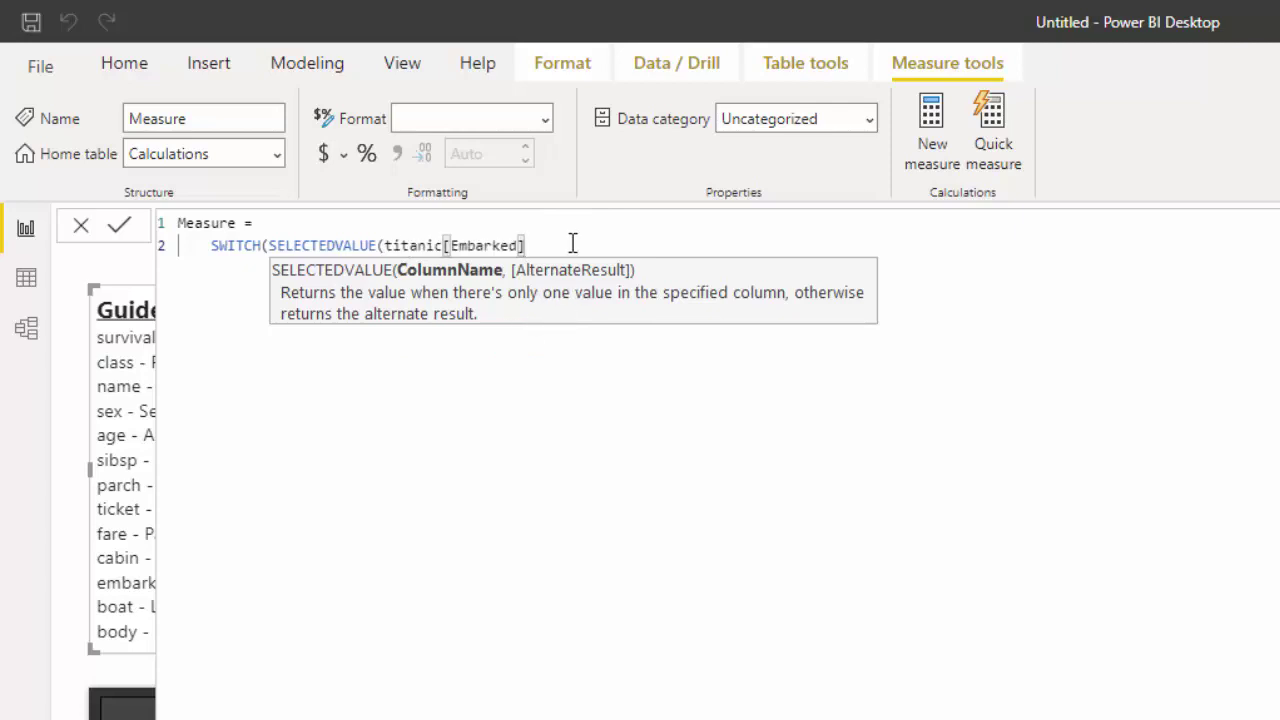
{"action": "type", "text": "),"}
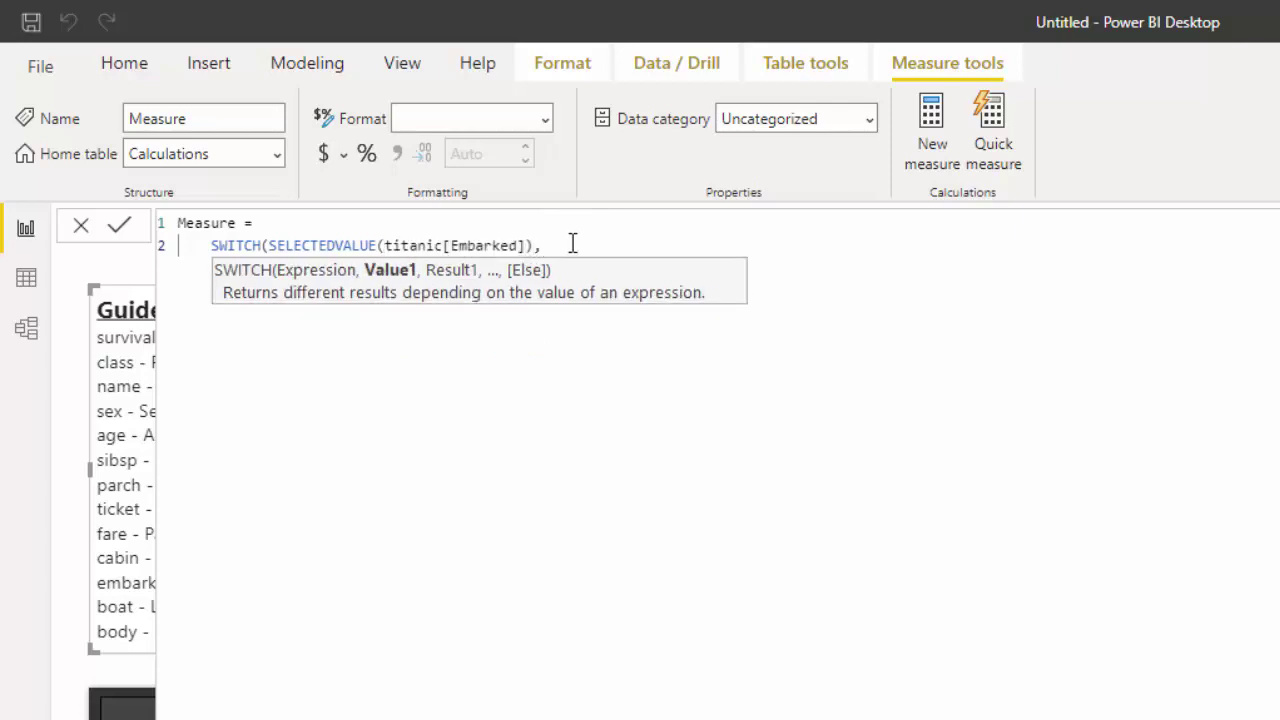
Add the value/result pair "C","Cherbourg", to the SWITCH formula on its own indented line.
{"action": "key", "text": "shift+Return"}
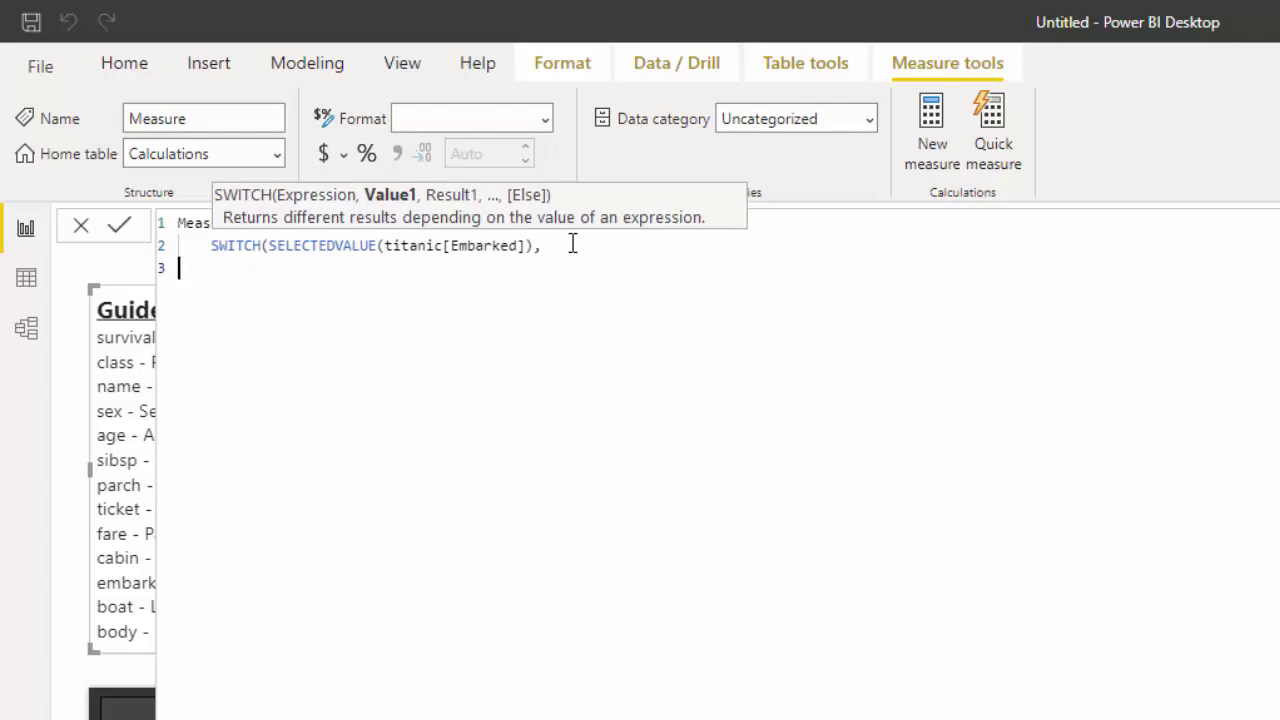
{"action": "key", "text": "Tab"}
{"action": "key", "text": "Tab"}
{"action": "key", "text": "Tab"}
{"action": "type", "text": "\"C\","}
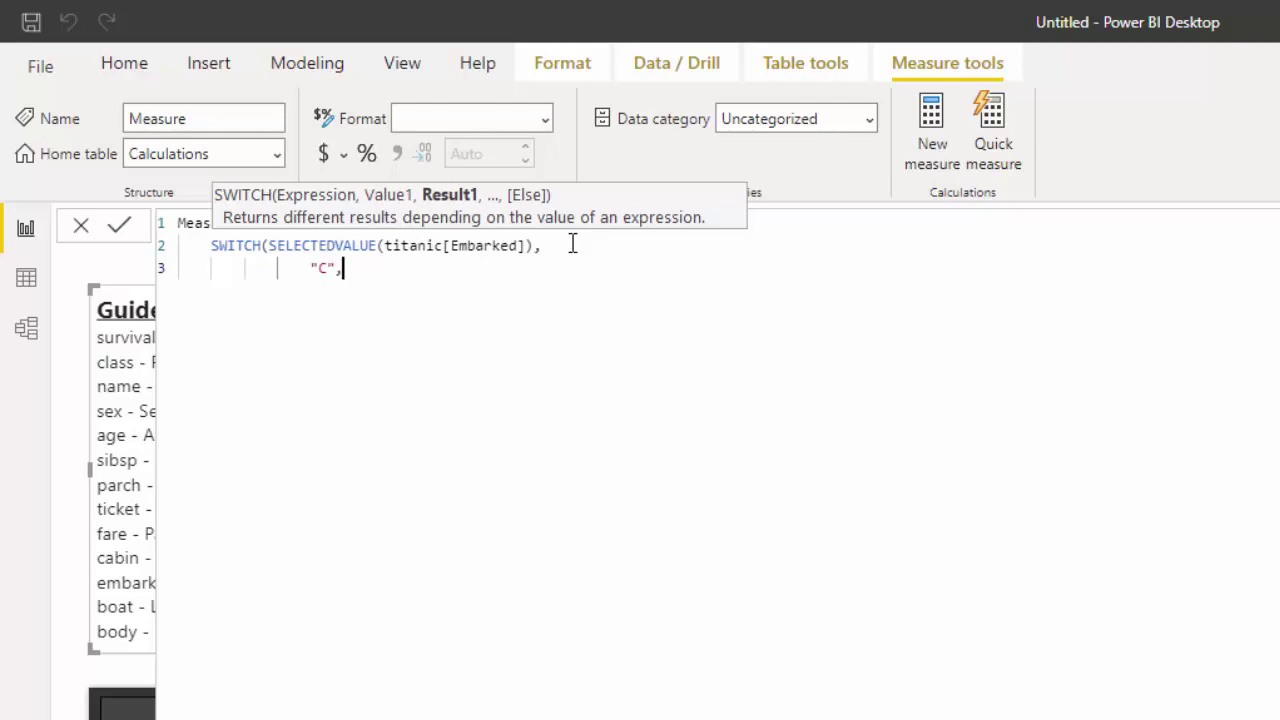
{"action": "type", "text": "\"Cherbourg"}
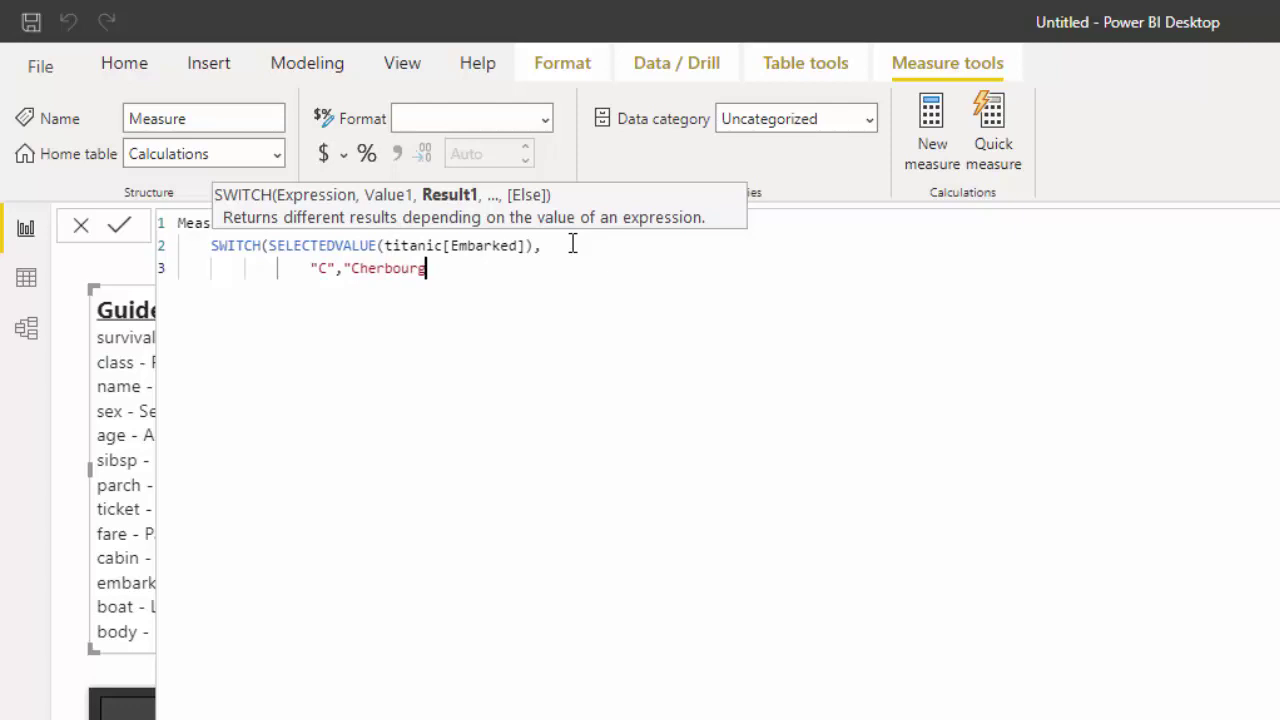
{"action": "type", "text": "\","}
Add the pair "Q","Queenstown", on a separate line aligned under the "C" pair.
{"action": "key", "text": "shift+Return"}
{"action": "key", "text": "Tab"}
{"action": "key", "text": "Tab"}
{"action": "key", "text": "Tab"}
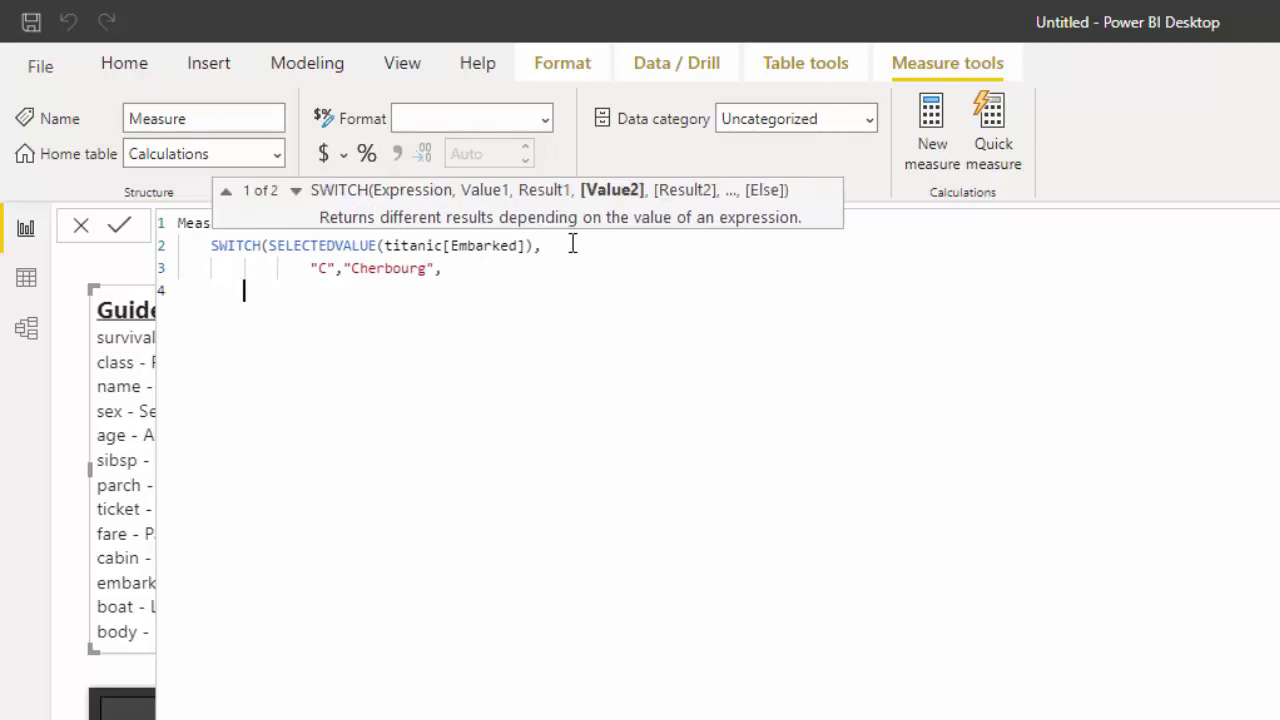
{"action": "type", "text": "\"q"}
{"action": "key", "text": "BackSpace"}
{"action": "type", "text": "Q\",\"Qu"}
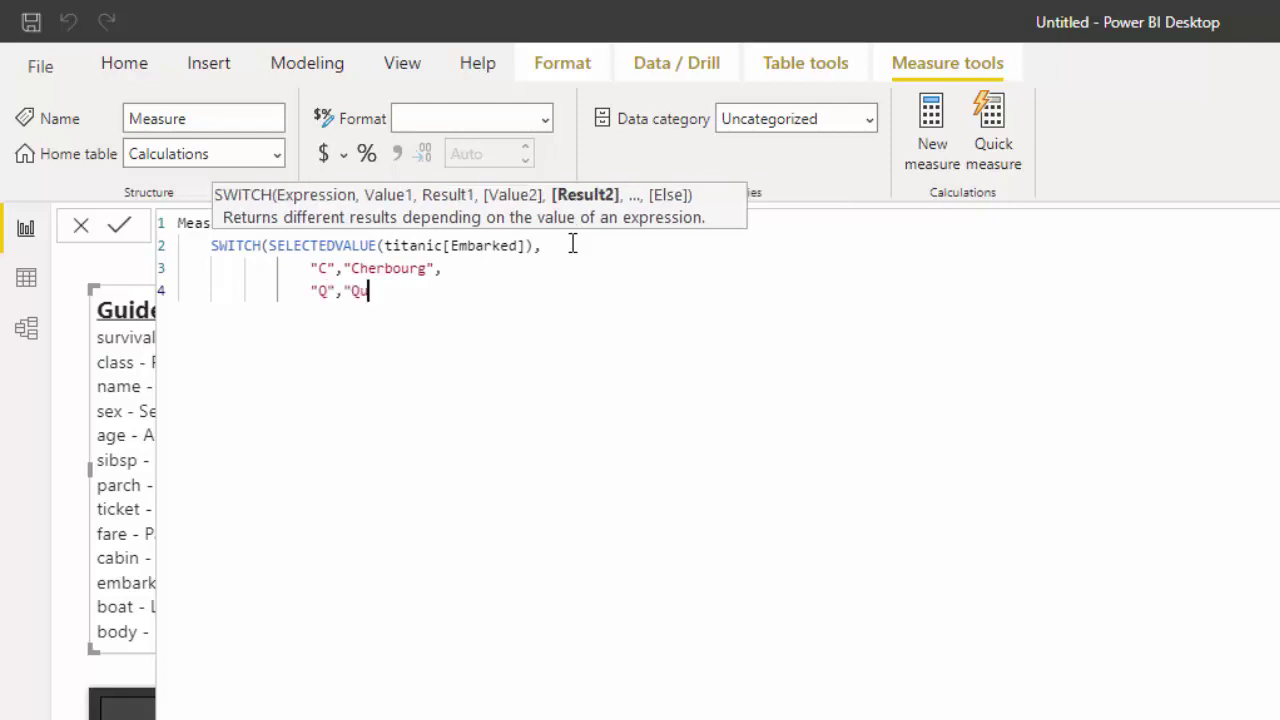
{"action": "type", "text": "eenstown\","}
Add the pair "S","South Hampton", on a separate line aligned under the "Q" pair.
{"action": "key", "text": "shift+Return"}
{"action": "type", "text": "\""}
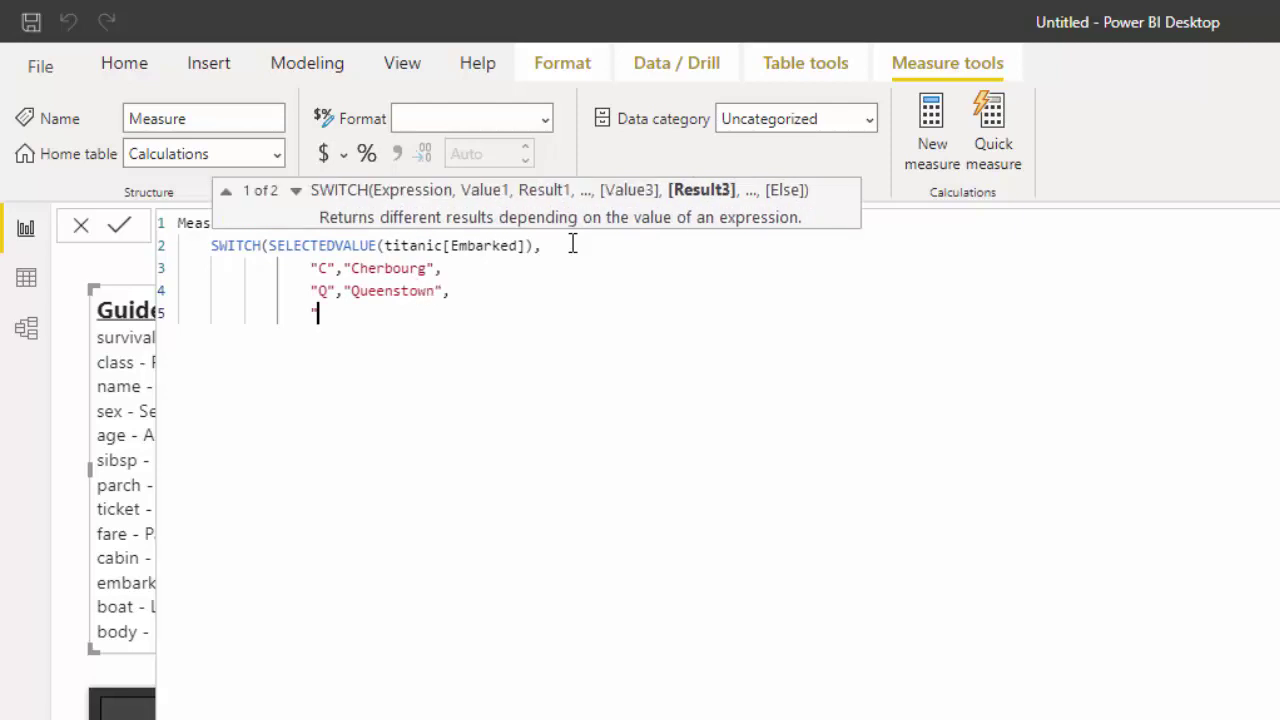
{"action": "type", "text": "S\","}
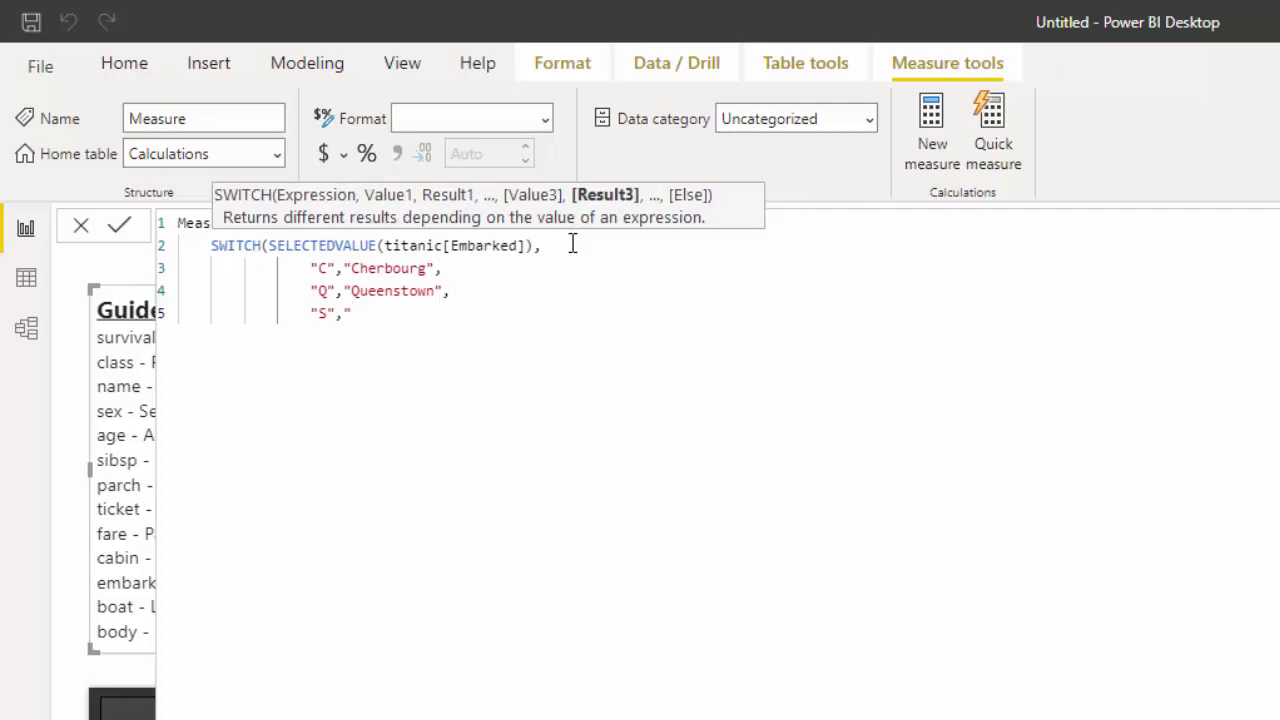
{"action": "type", "text": "\"South Hamp"}
{"action": "key", "text": "BackSpace"}
{"action": "type", "text": "pton\""}
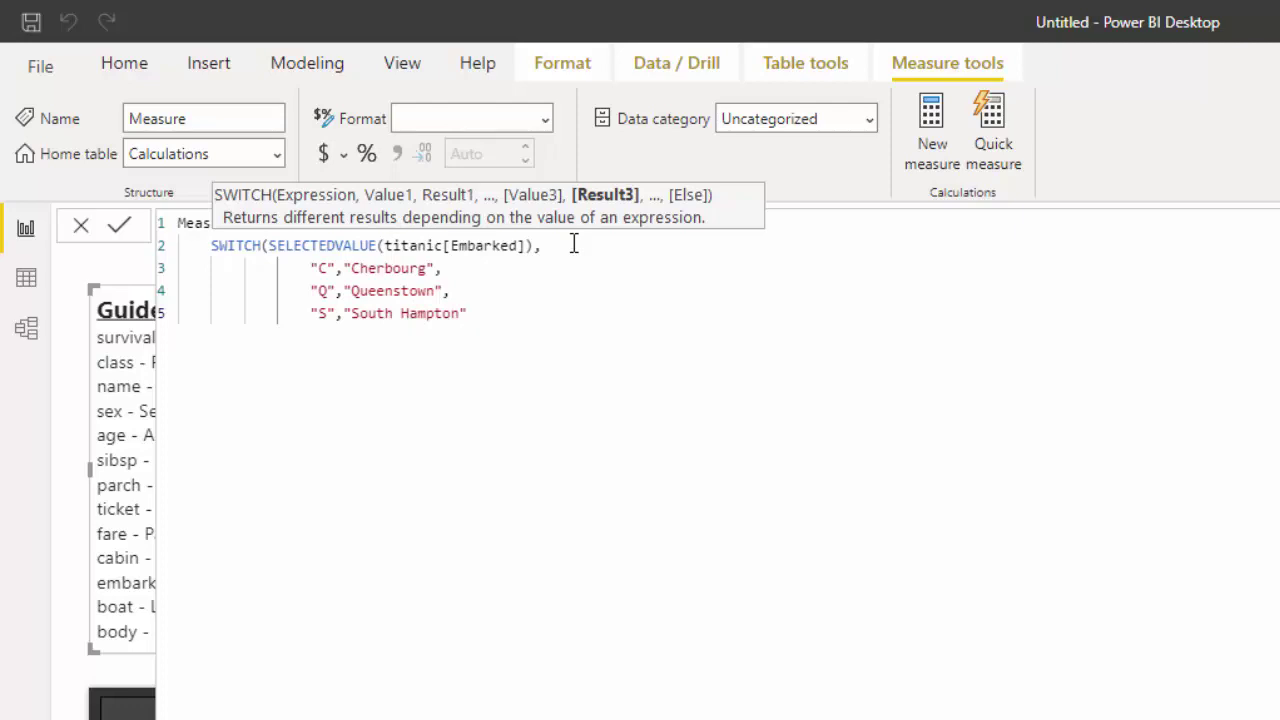
{"action": "type", "text": ","}
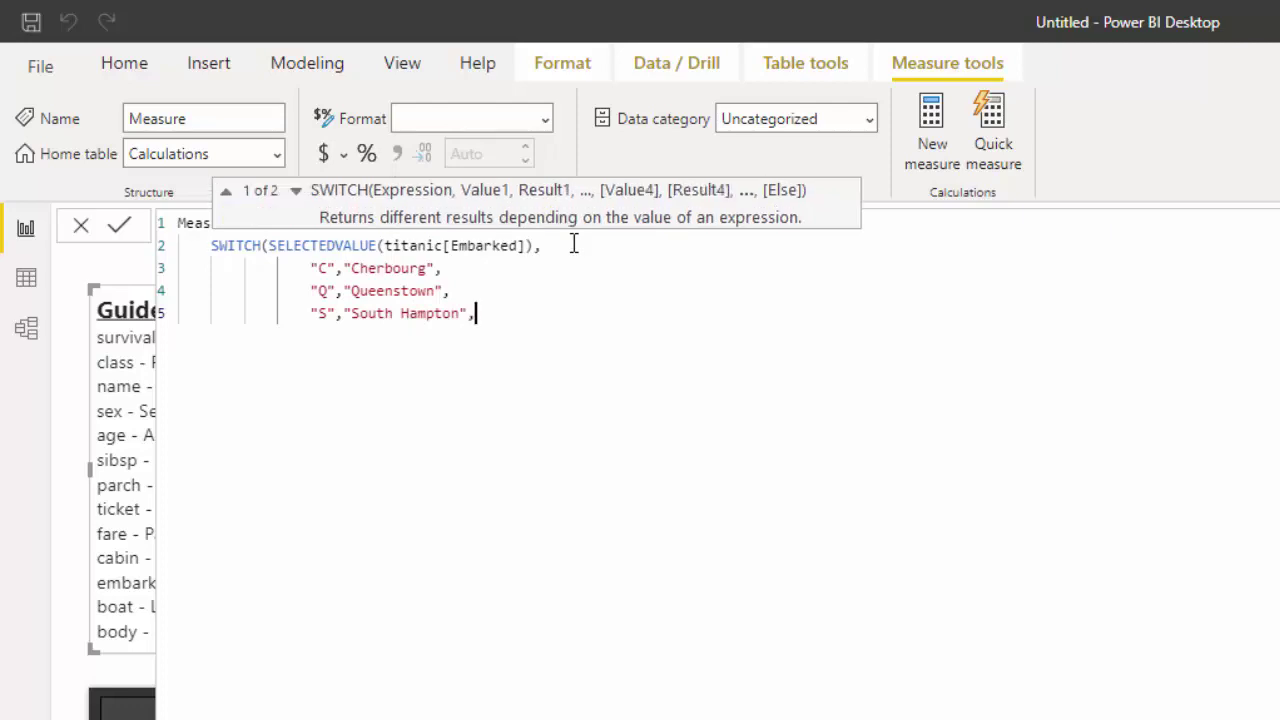
Add "Unkown" as the SWITCH fallback result on its own aligned line and close the formula.
{"action": "key", "text": "shift+Return"}
{"action": "key", "text": "Tab"}
{"action": "key", "text": "Tab"}
{"action": "key", "text": "Tab"}
{"action": "key", "text": "Tab"}
{"action": "key", "text": "Tab"}
{"action": "key", "text": "BackSpace"}
{"action": "type", "text": "\"Unkown\")"}
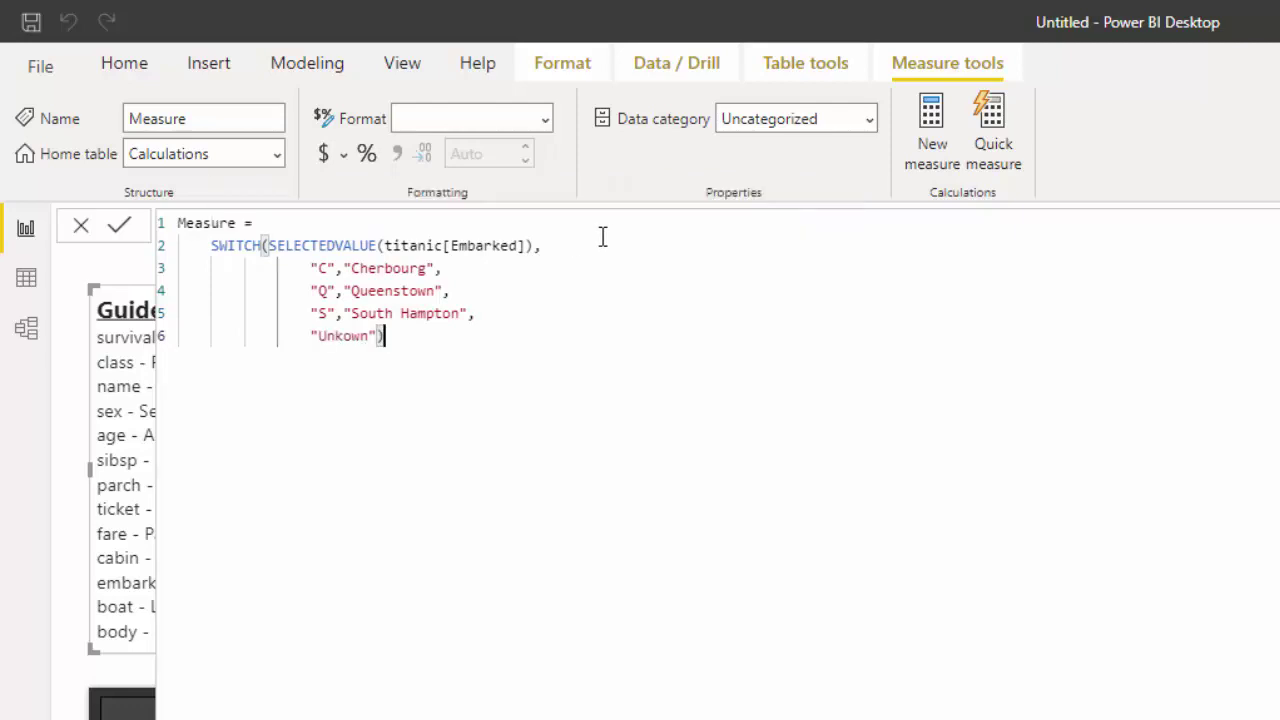
Name the measure Embarked 3 in its formula and commit it.
{"action": "double_click", "coordinate": [186, 224]}
{"action": "type", "text": "Embarked 3"}
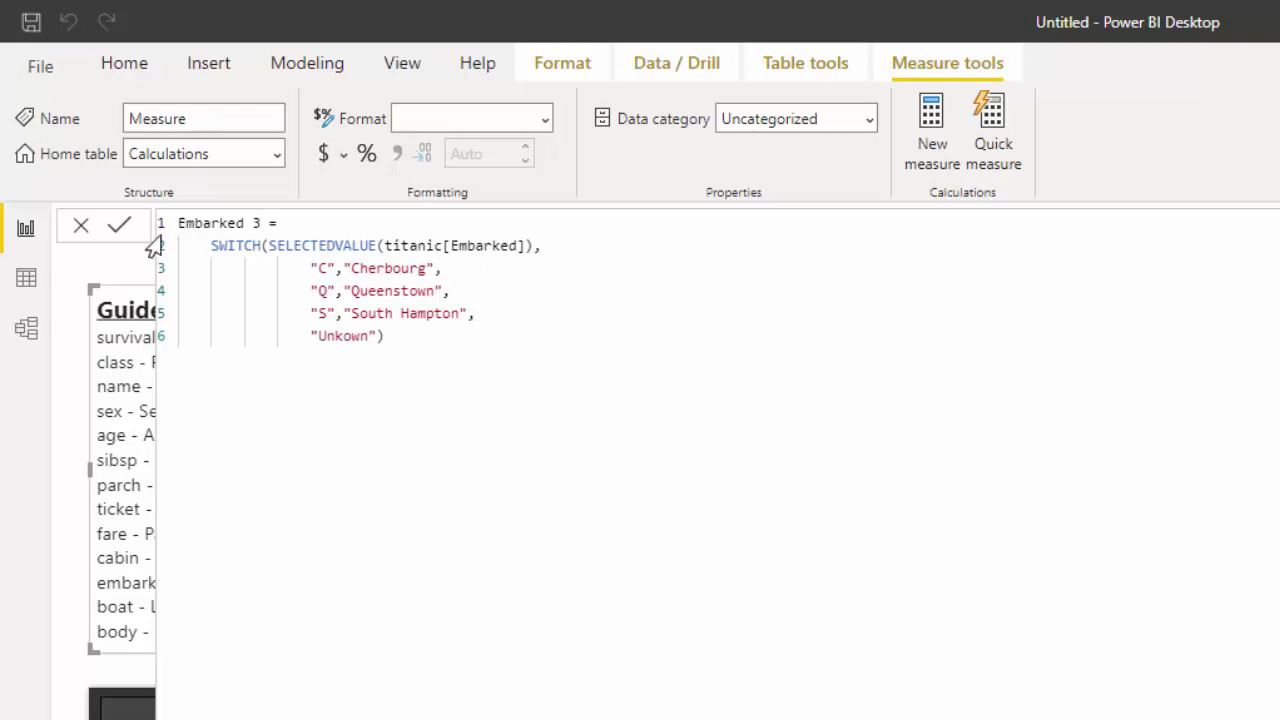
{"action": "left_click", "coordinate": [119, 226]}
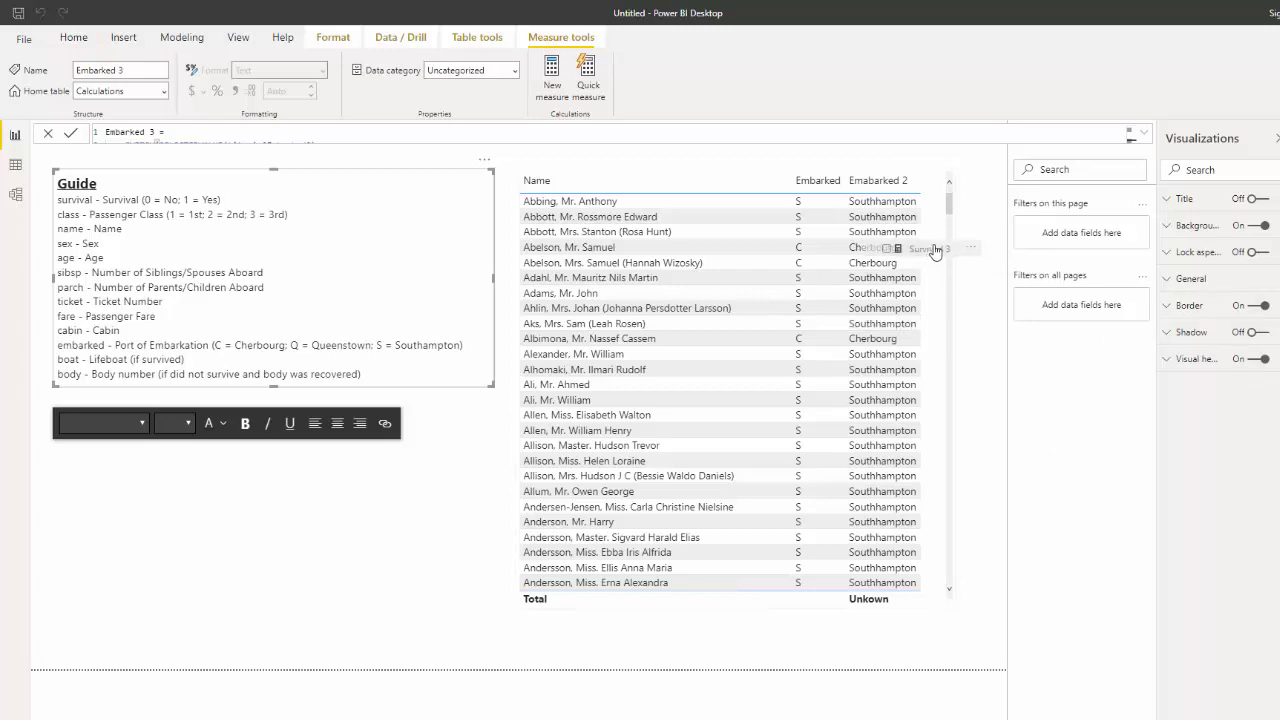
Add Embarked 3 to the table visual, without Survived 3, and widen the visual toward the Guide text box.
{"action": "left_click", "coordinate": [972, 386]}
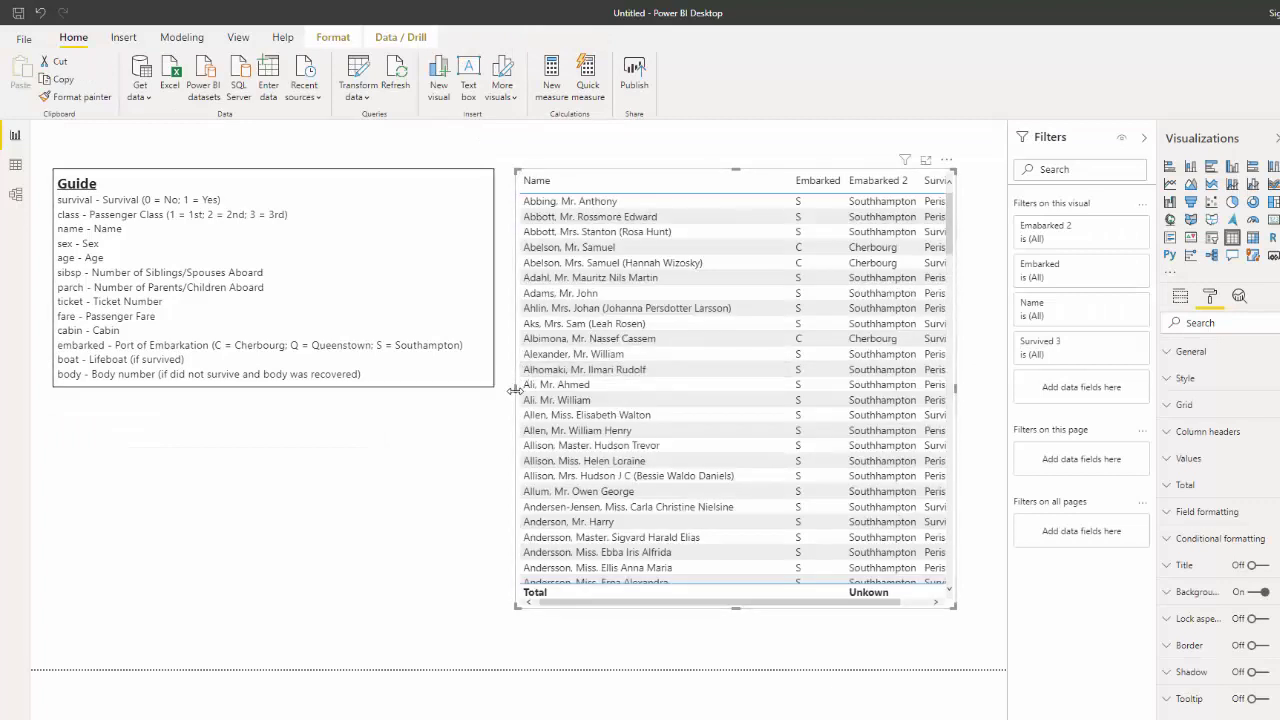
{"action": "left_click_drag", "start_coordinate": [510, 386], "coordinate": [506, 387]}
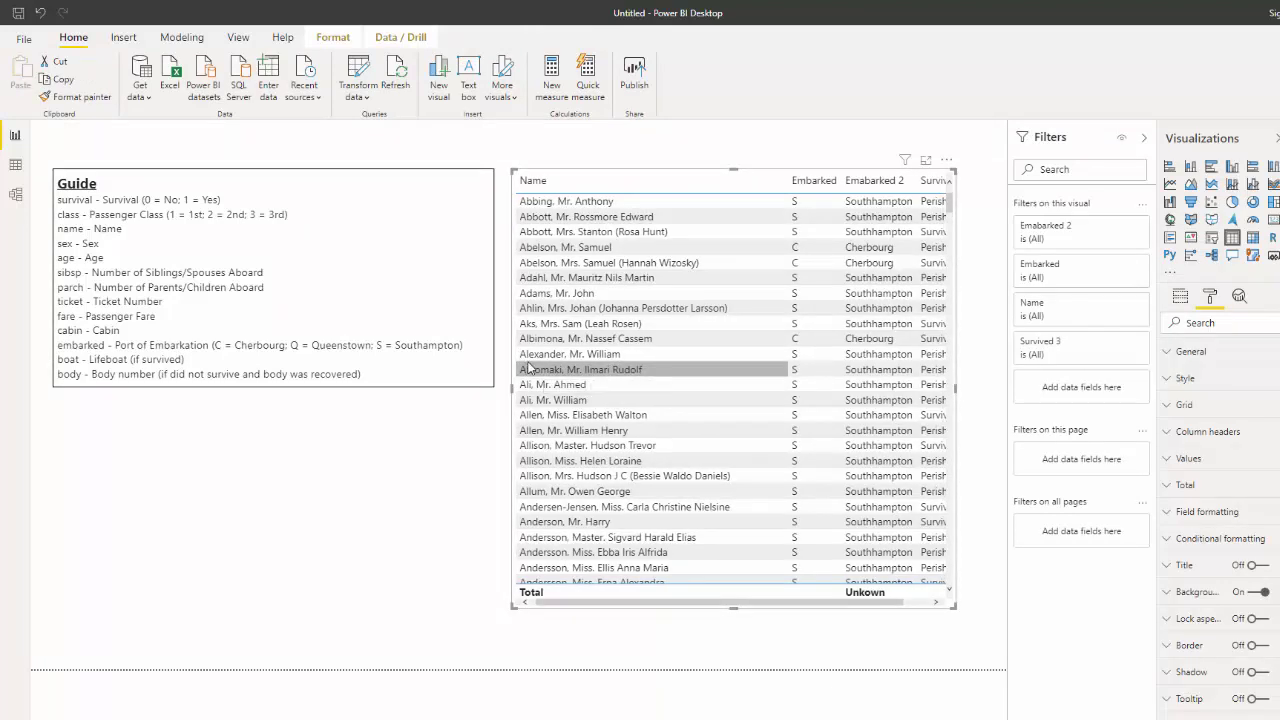
{"action": "left_click_drag", "start_coordinate": [510, 386], "coordinate": [396, 390]}
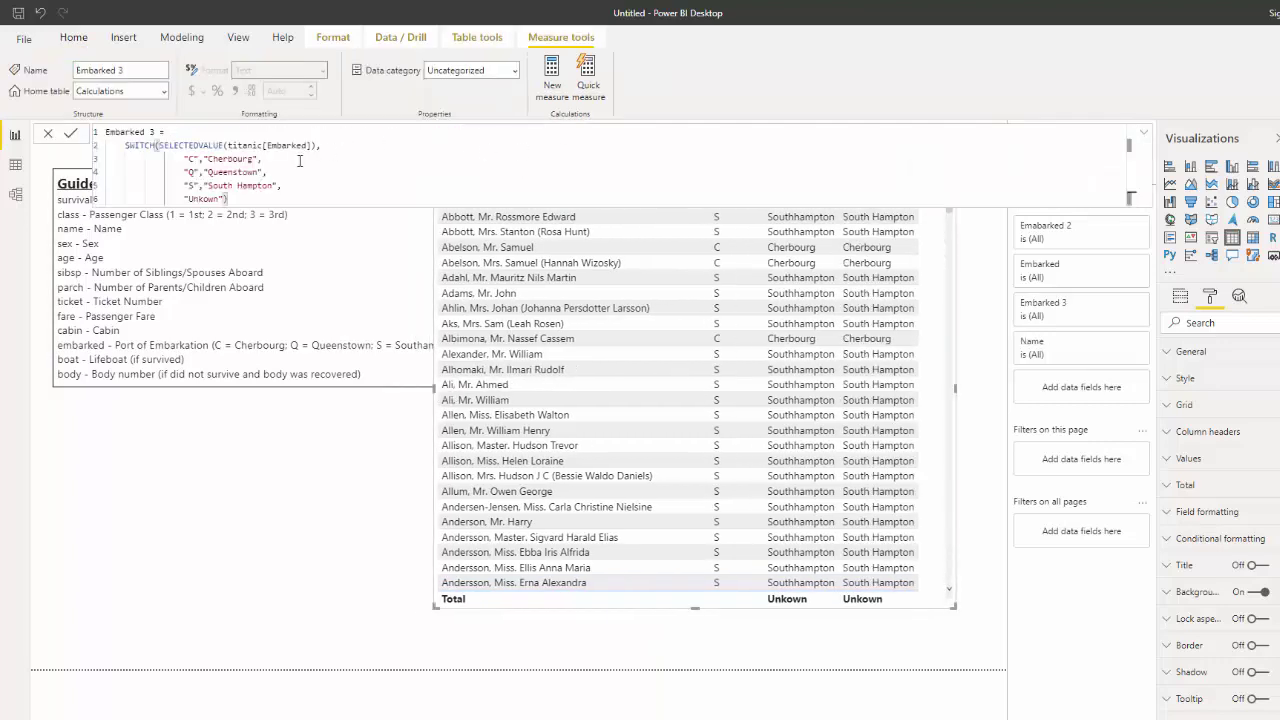
Change the "S" result in the Embarked 3 formula to "Southhampton" and commit the measure.
{"action": "left_click", "coordinate": [234, 185]}
{"action": "key", "text": "BackSpace"}
{"action": "key", "text": "Delete"}
{"action": "type", "text": "h"}
{"action": "left_click", "coordinate": [70, 133]}
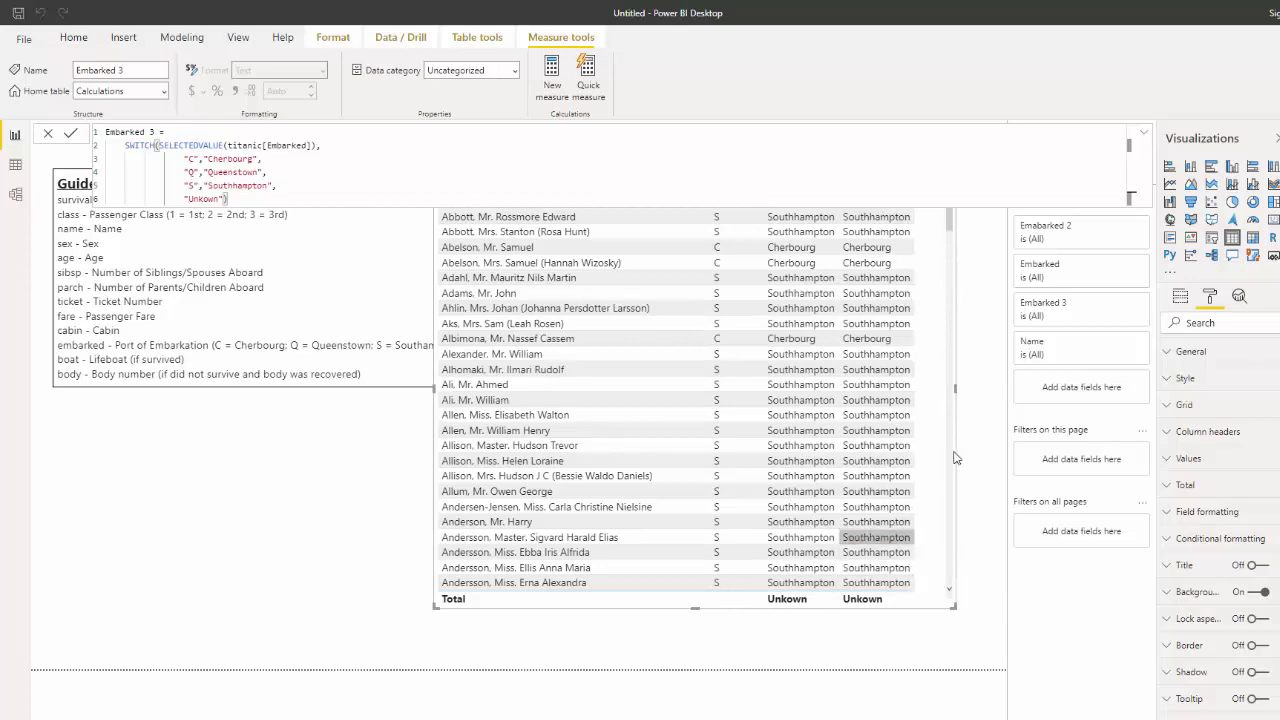
Examine the passenger rows in the titanic data table, including the Age column, and return to the report page.
{"action": "mouse_move", "coordinate": [950, 222]}
{"action": "left_mouse_down"}
{"action": "mouse_move", "coordinate": [966, 585]}
{"action": "mouse_move", "coordinate": [937, 363]}
{"action": "mouse_move", "coordinate": [949, 200]}
{"action": "left_mouse_up"}
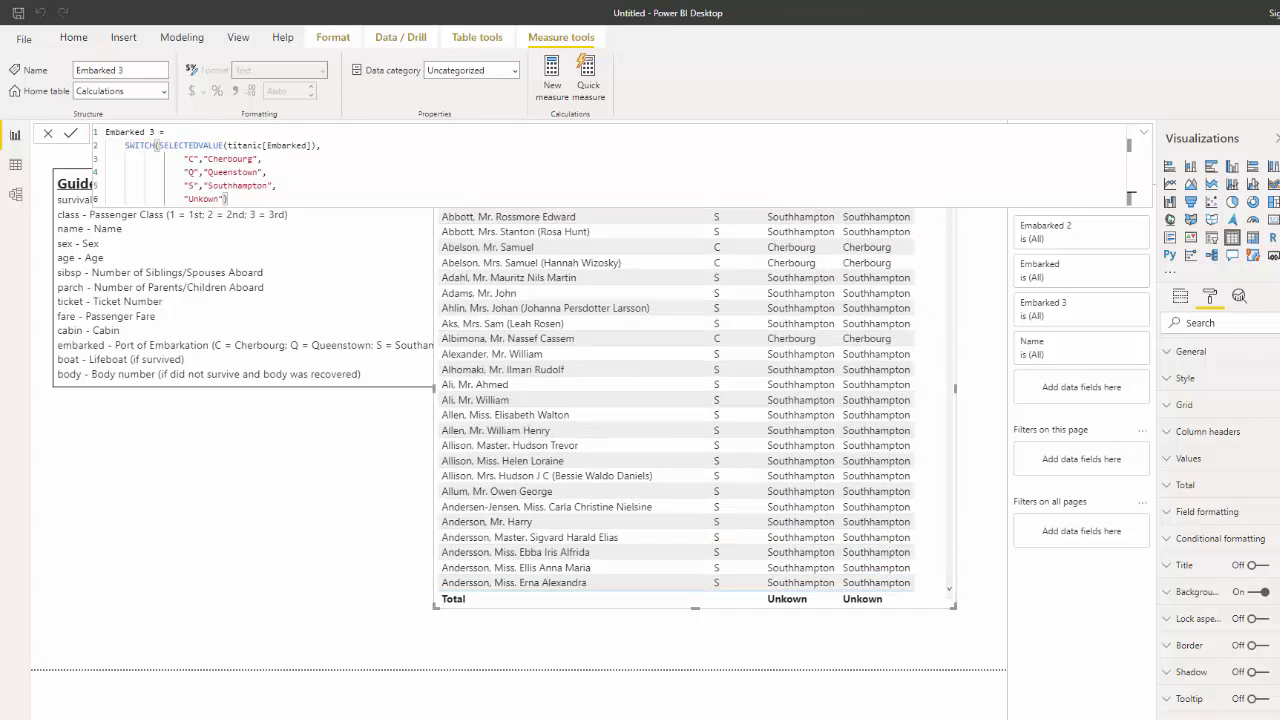
{"action": "left_click", "coordinate": [241, 208]}
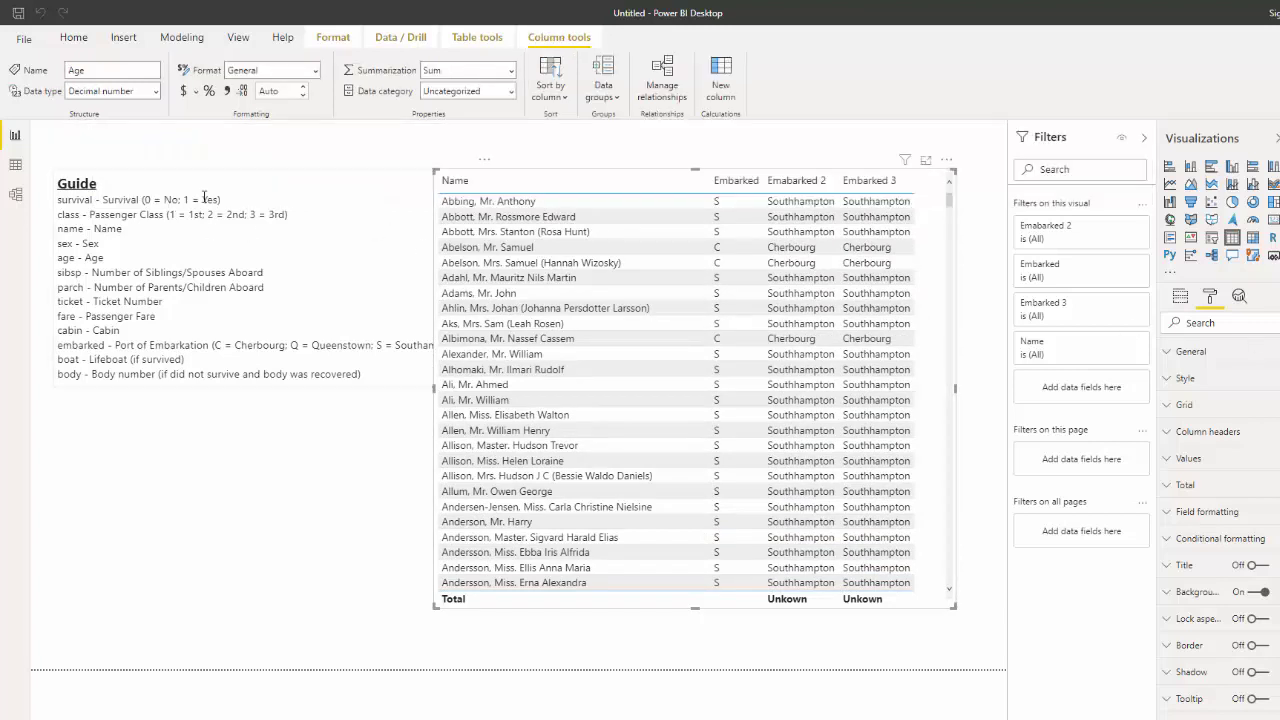
{"action": "left_click", "coordinate": [15, 164]}
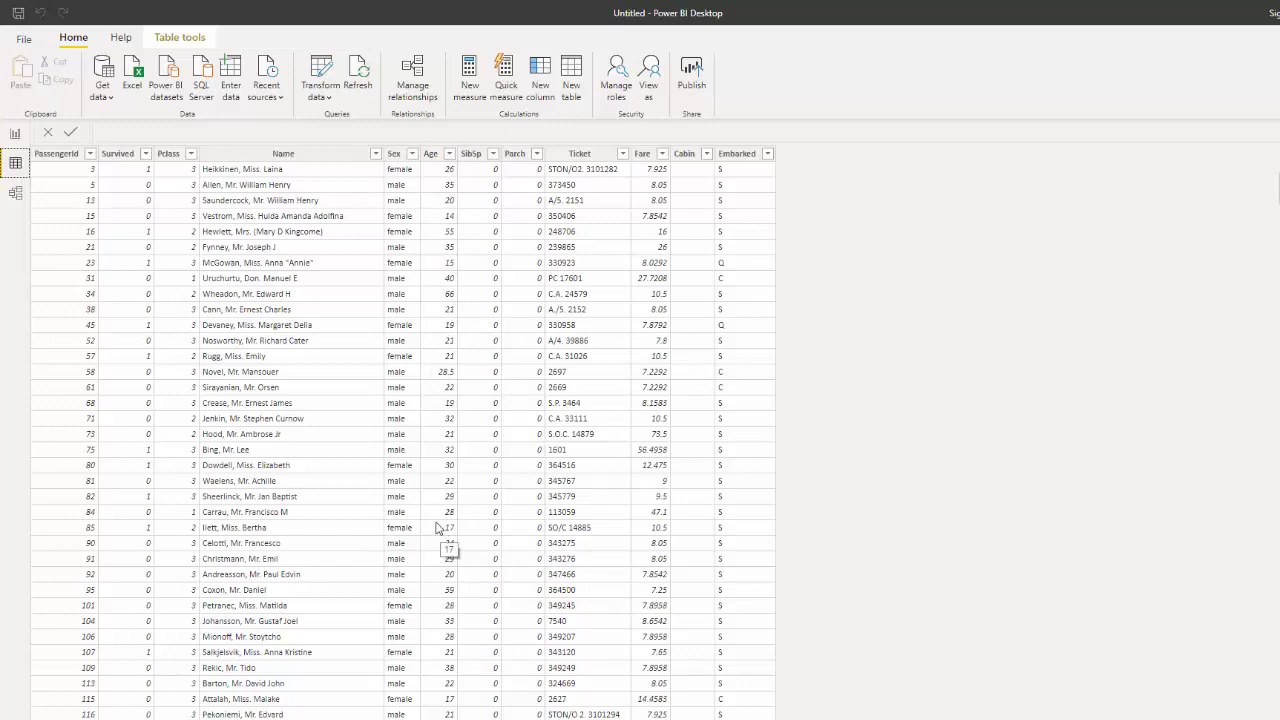
{"action": "left_click", "coordinate": [15, 133]}
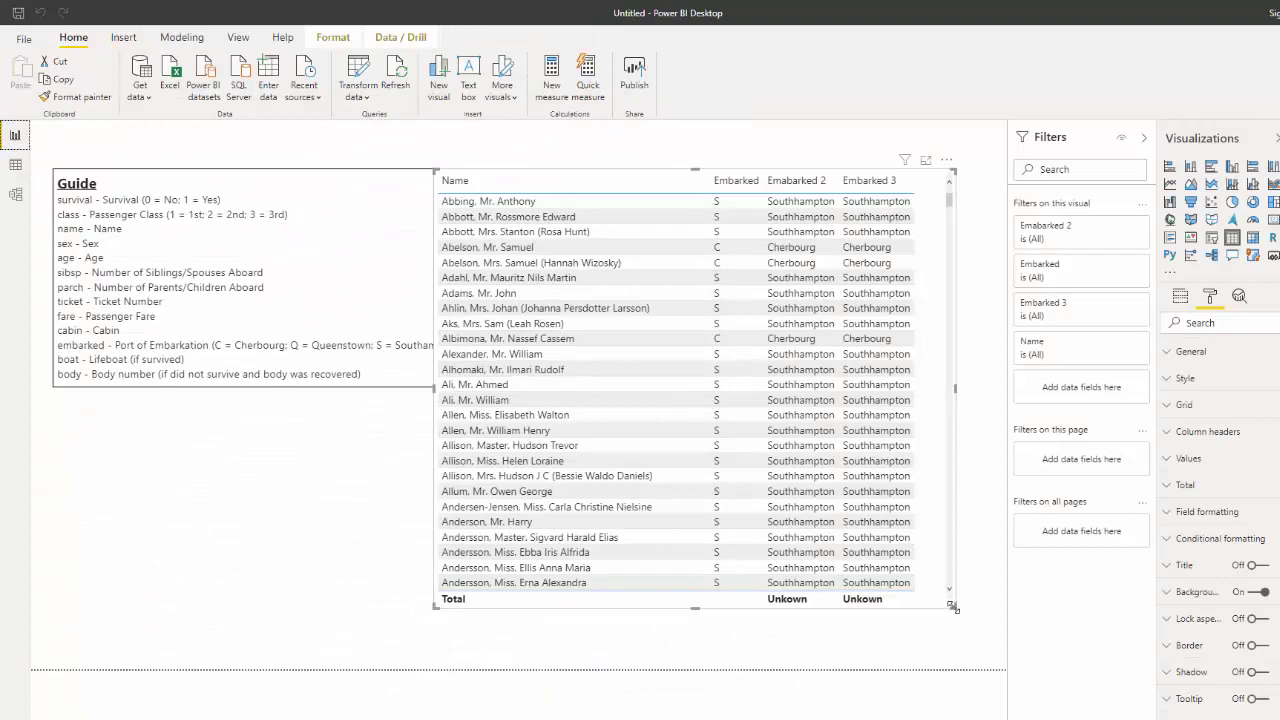
Extend the table visual downward and create another new measure in the Calculations table.
{"action": "left_click_drag", "start_coordinate": [953, 607], "coordinate": [958, 651]}
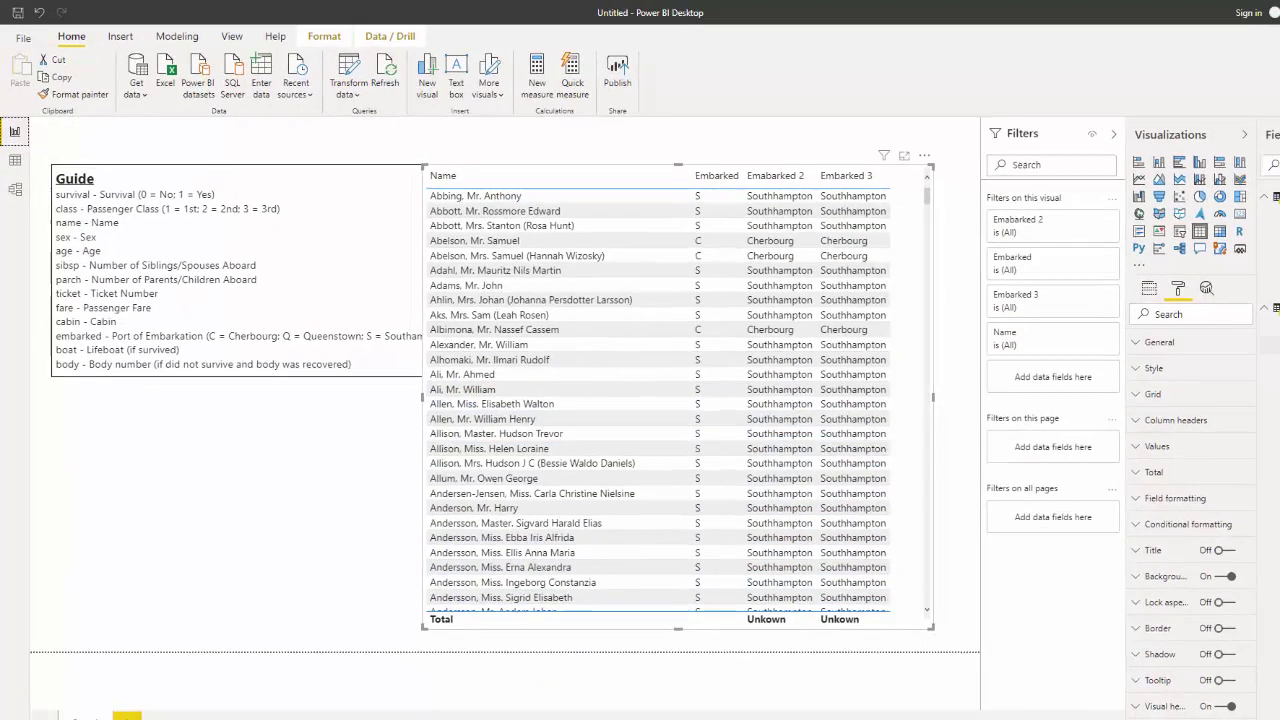
{"action": "left_click", "coordinate": [1279, 340]}
{"action": "left_click", "coordinate": [1242, 269]}
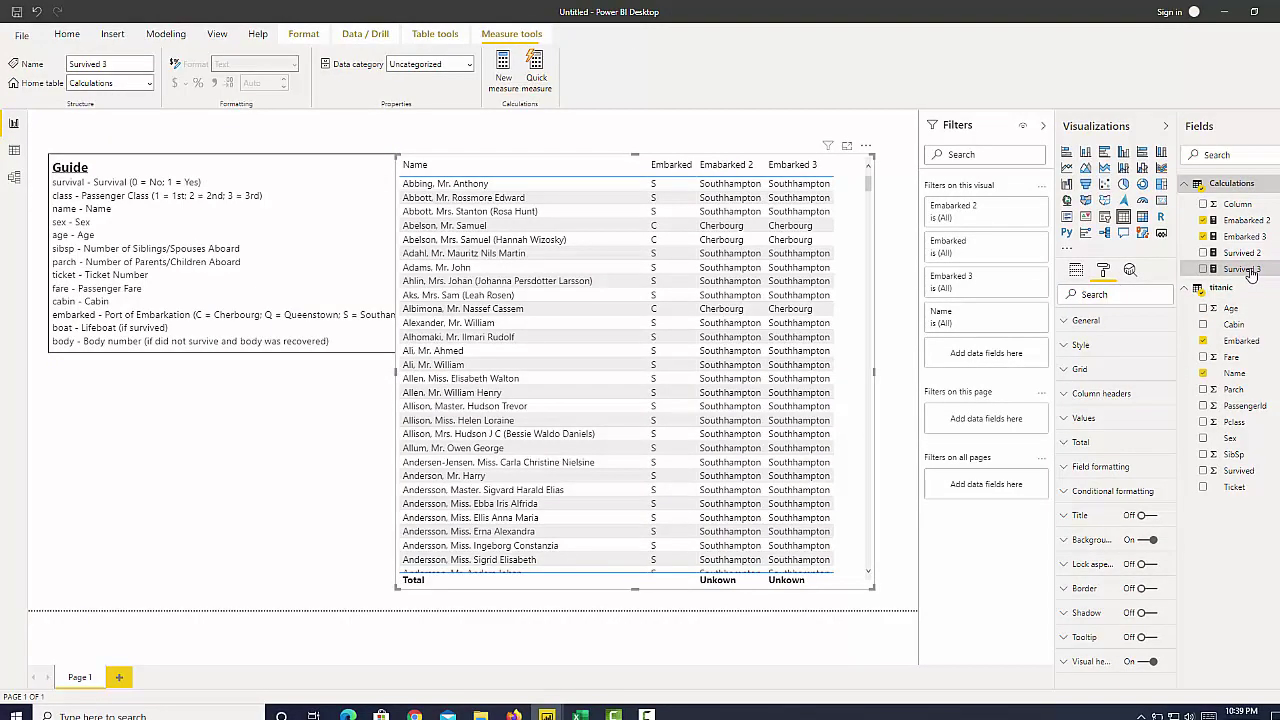
{"action": "right_click", "coordinate": [1249, 277]}
{"action": "left_click", "coordinate": [1227, 303]}
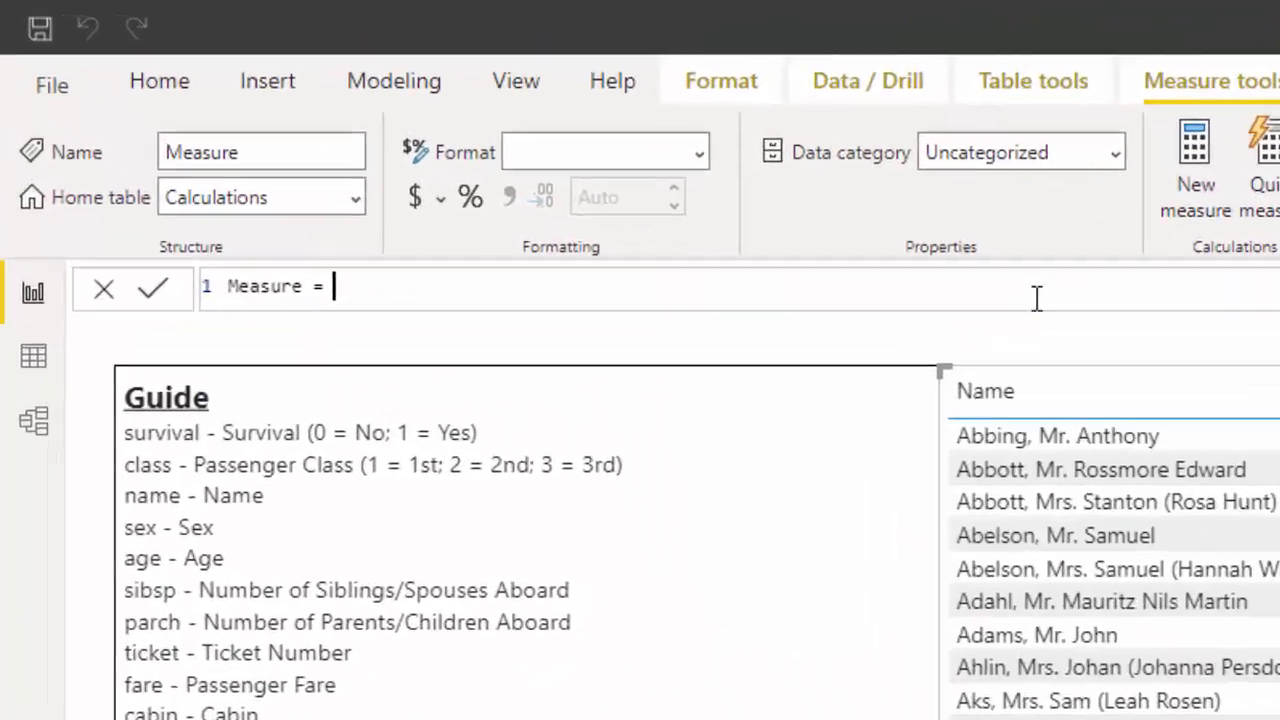
Write the measure's formula as IF(SELECTEDVALUE(titanic[Age])>17,"Adult","Child").
{"action": "type", "text": "IF(selected"}
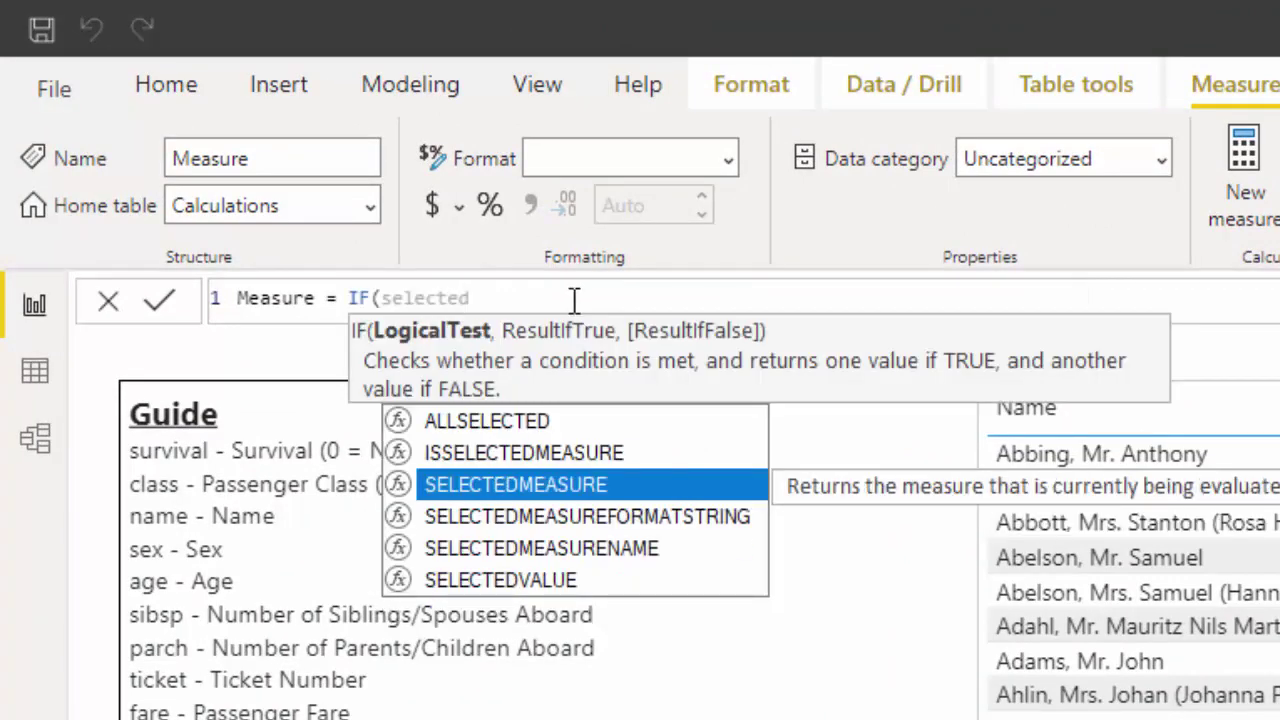
{"action": "left_click", "coordinate": [630, 582]}
{"action": "left_click", "coordinate": [622, 582]}
{"action": "type", "text": "(titanic[Age])>"}
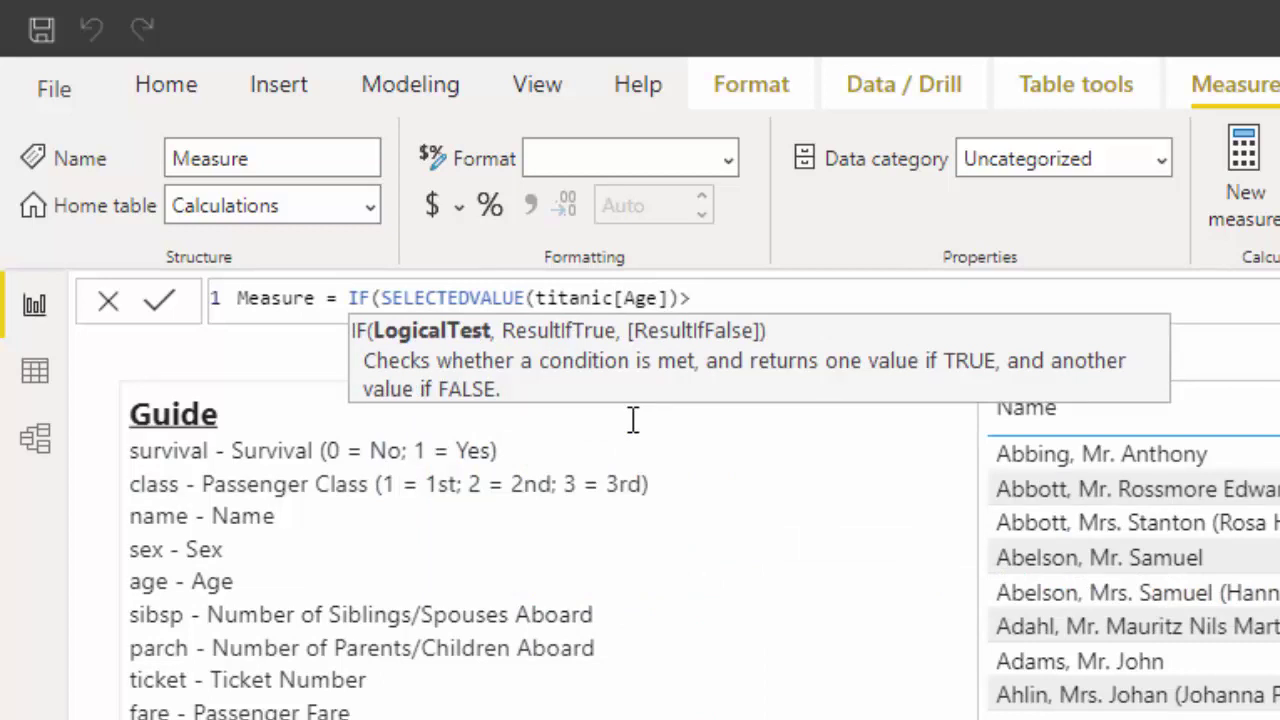
{"action": "type", "text": "17,\"Adu"}
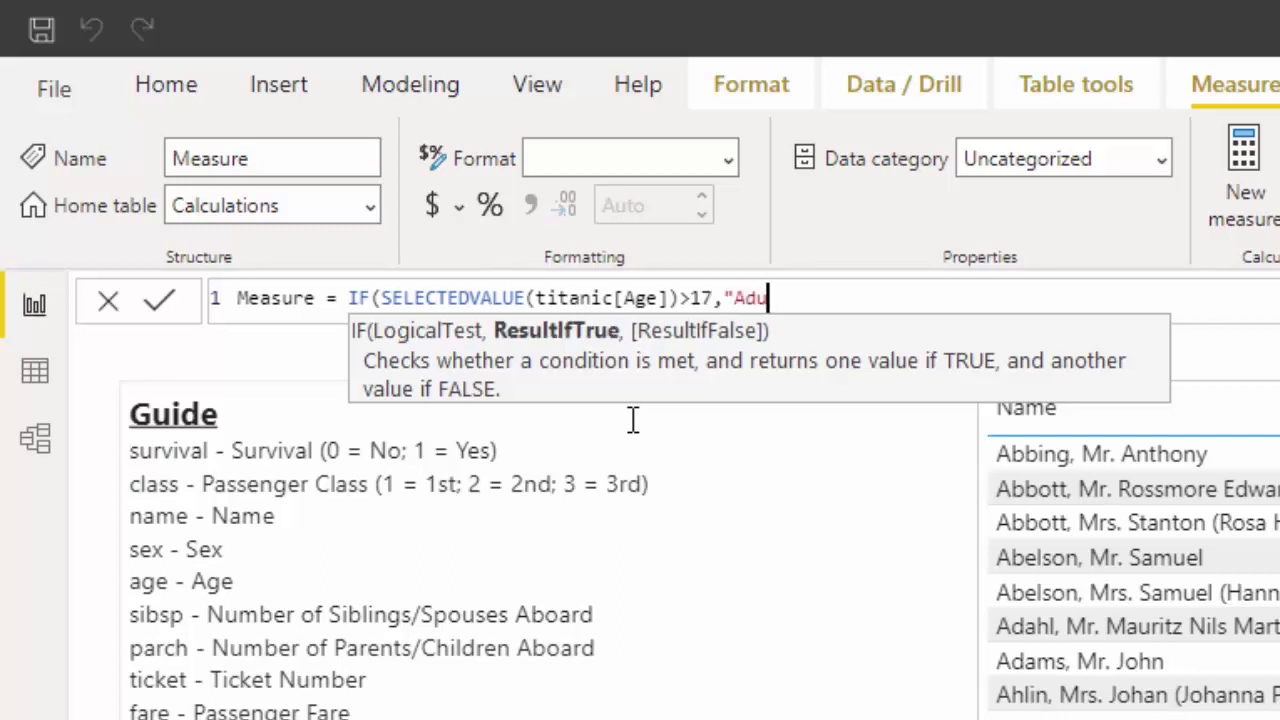
{"action": "type", "text": "lt\","}
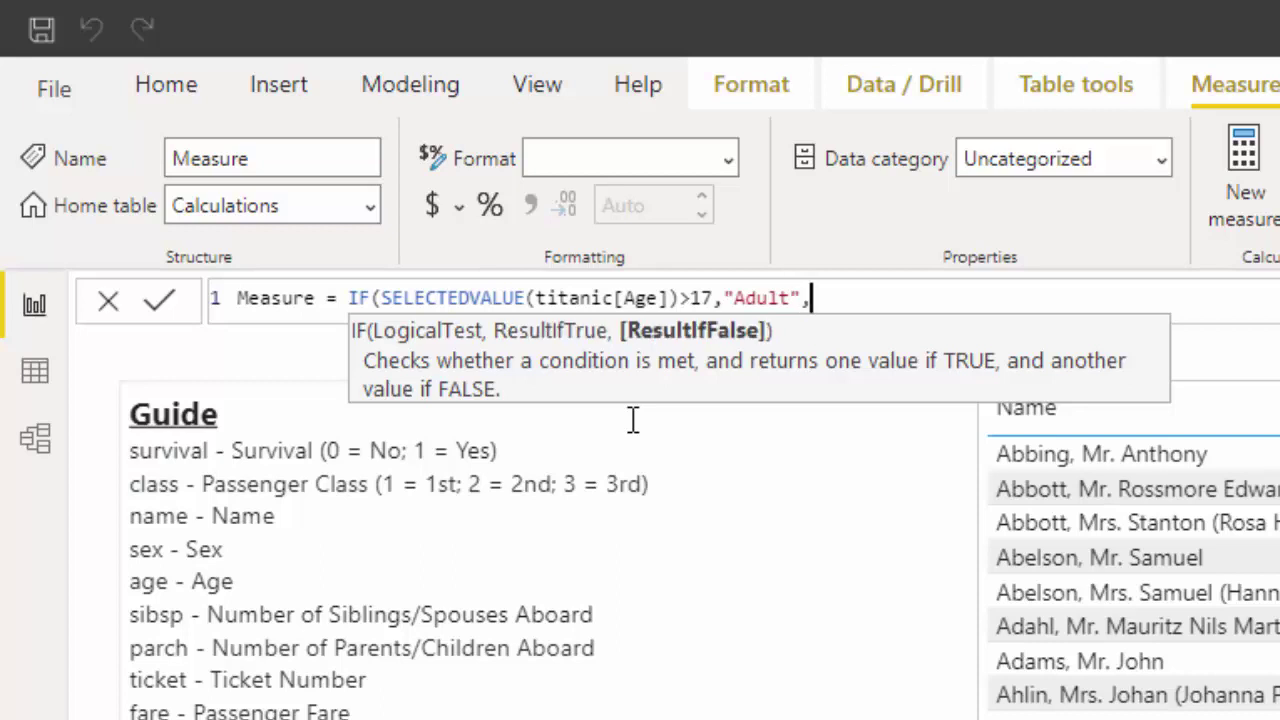
{"action": "type", "text": "\"Child\")"}
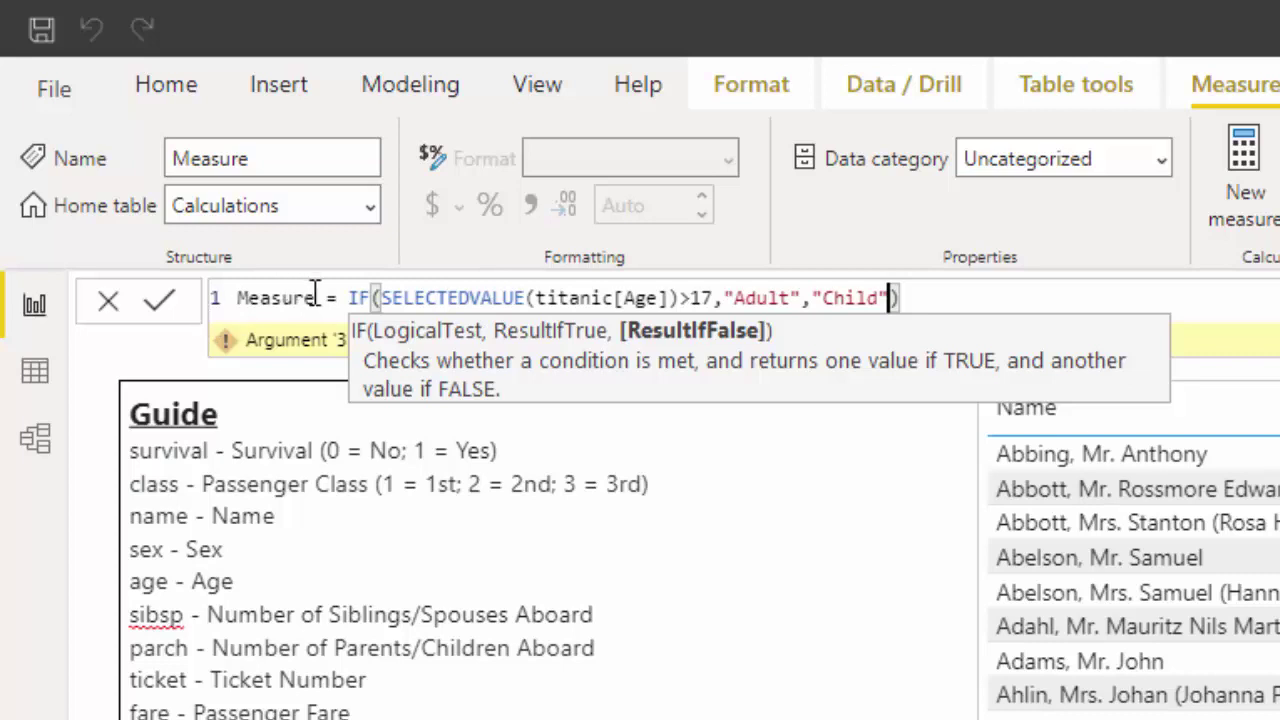
Rename the new measure in its formula as Age 2 and commit it.
{"action": "left_click_drag", "start_coordinate": [318, 297], "coordinate": [238, 297]}
{"action": "type", "text": "A"}
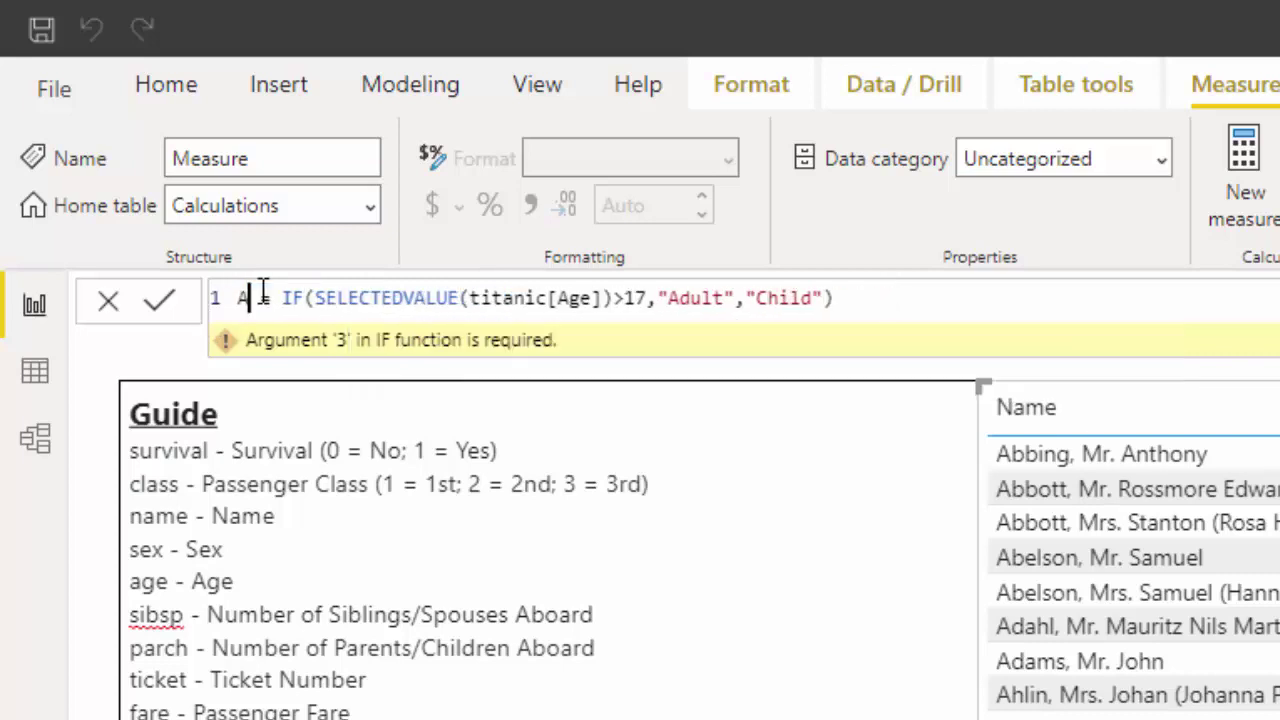
{"action": "type", "text": "ge"}
{"action": "type", "text": " 2"}
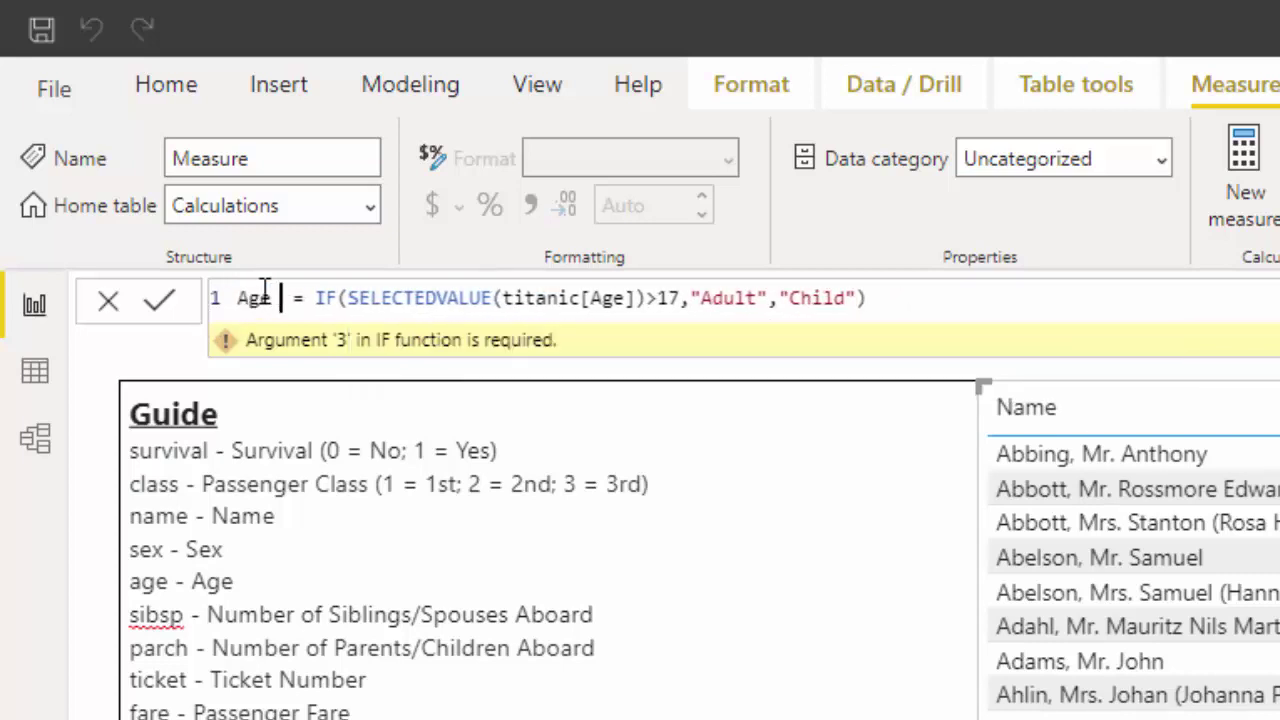
{"action": "left_click", "coordinate": [163, 318]}
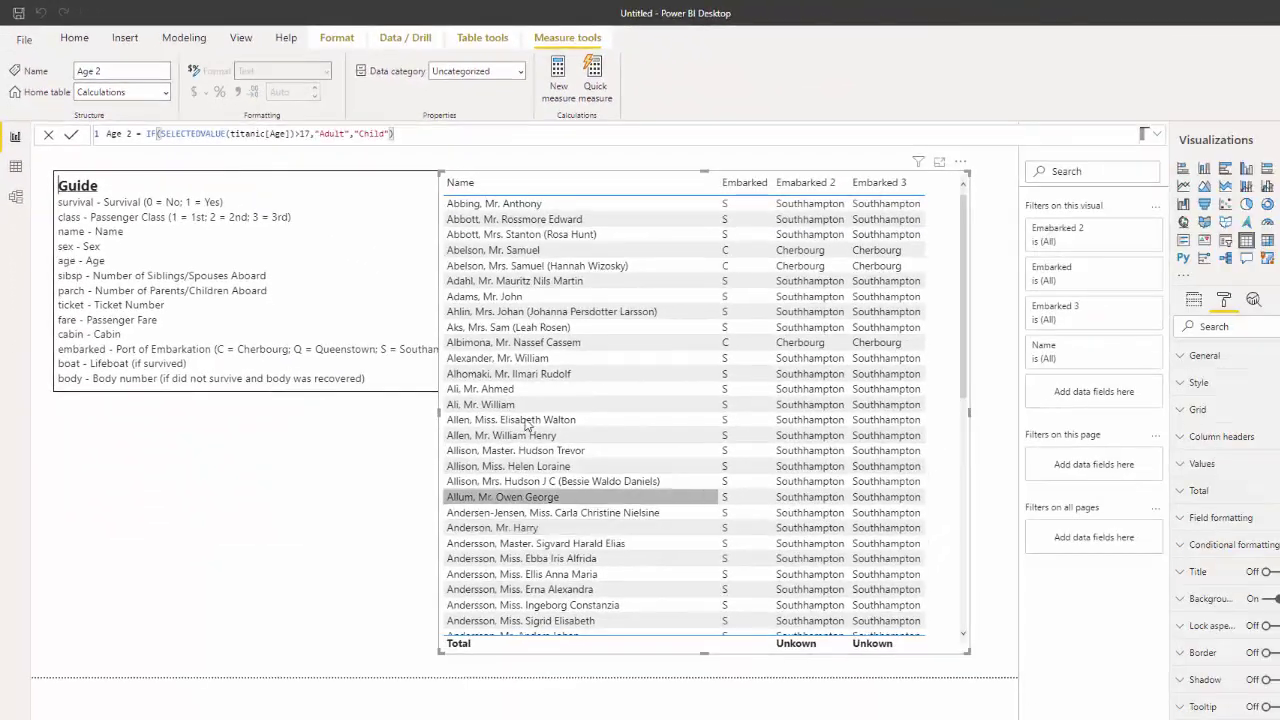
Widen the table visual and add the Age 2 measure and the titanic Age field, placing Age before Age 2.
{"action": "left_click_drag", "start_coordinate": [389, 418], "coordinate": [362, 412]}
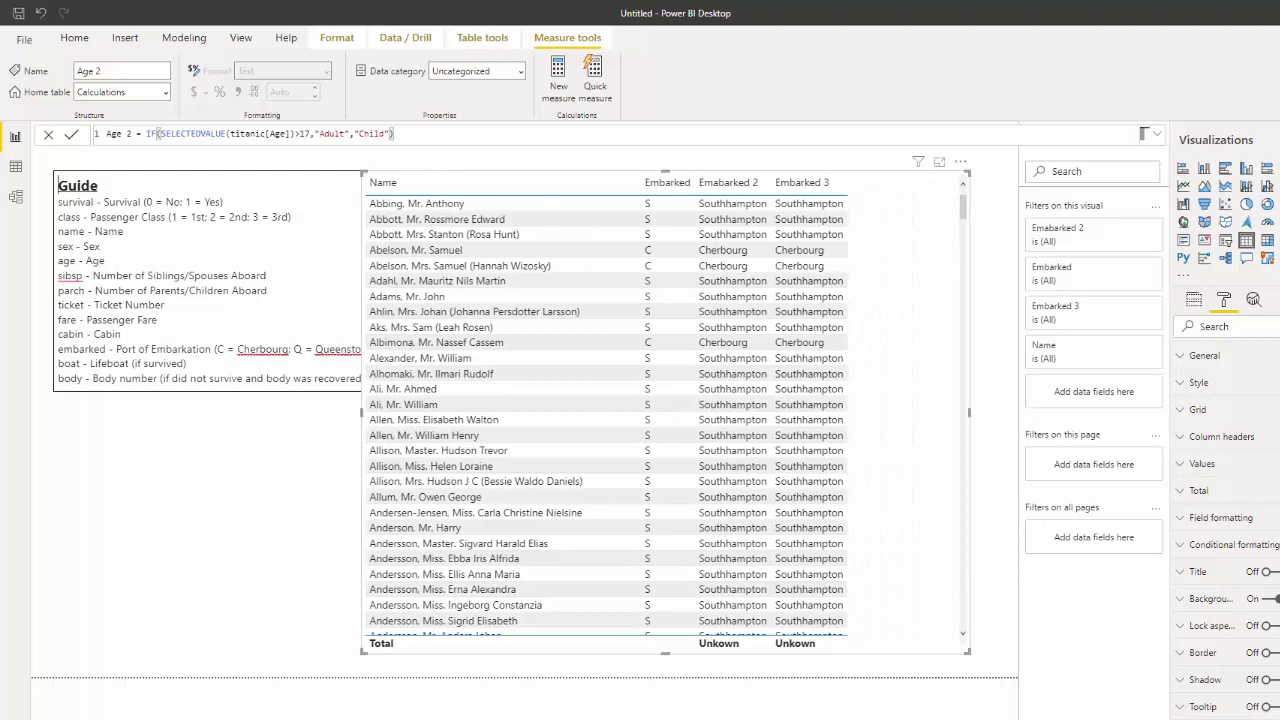
{"action": "left_click_drag", "start_coordinate": [1272, 235], "coordinate": [917, 331]}
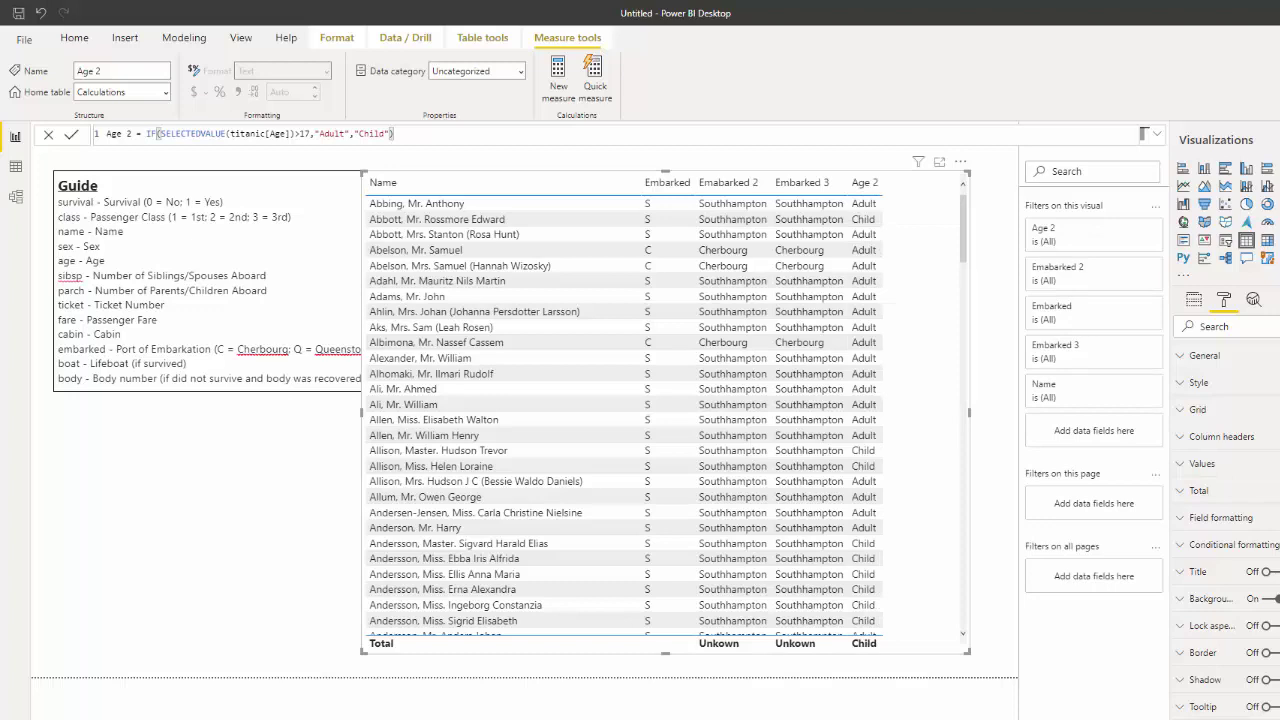
{"action": "left_click_drag", "start_coordinate": [1113, 340], "coordinate": [922, 212]}
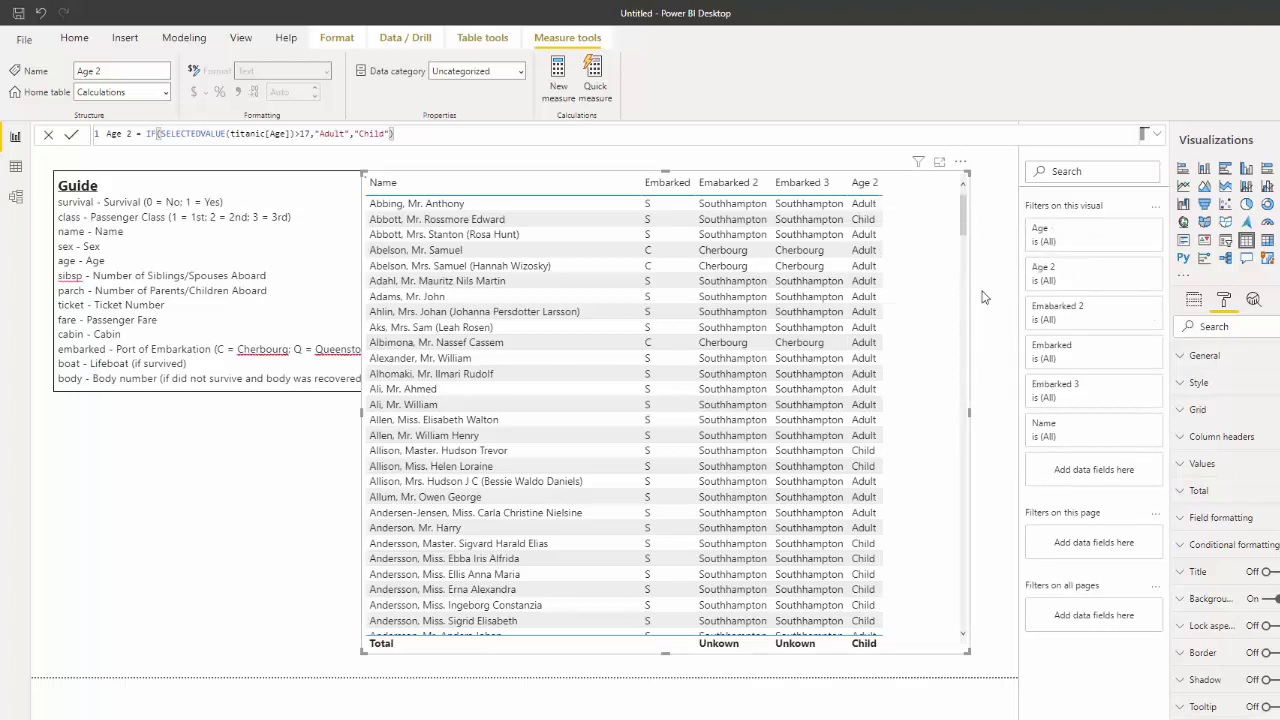
{"action": "left_click", "coordinate": [1193, 299]}
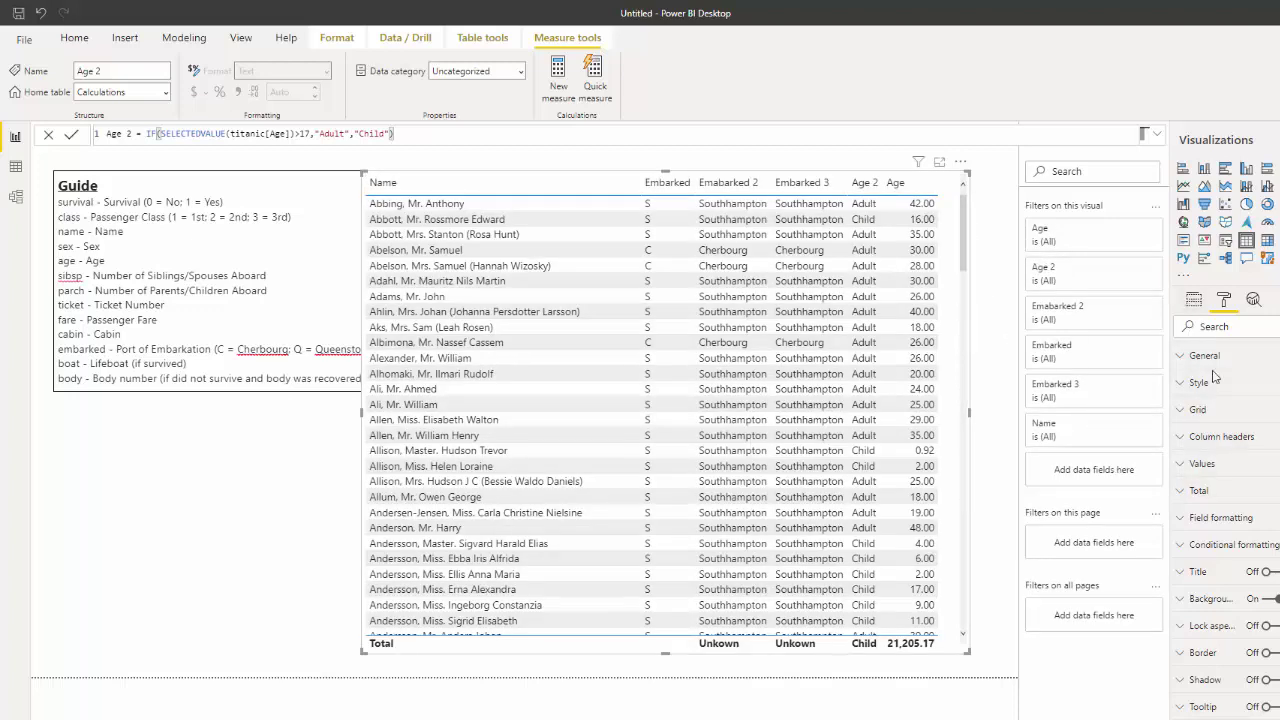
{"action": "left_click_drag", "start_coordinate": [1223, 442], "coordinate": [1214, 418]}
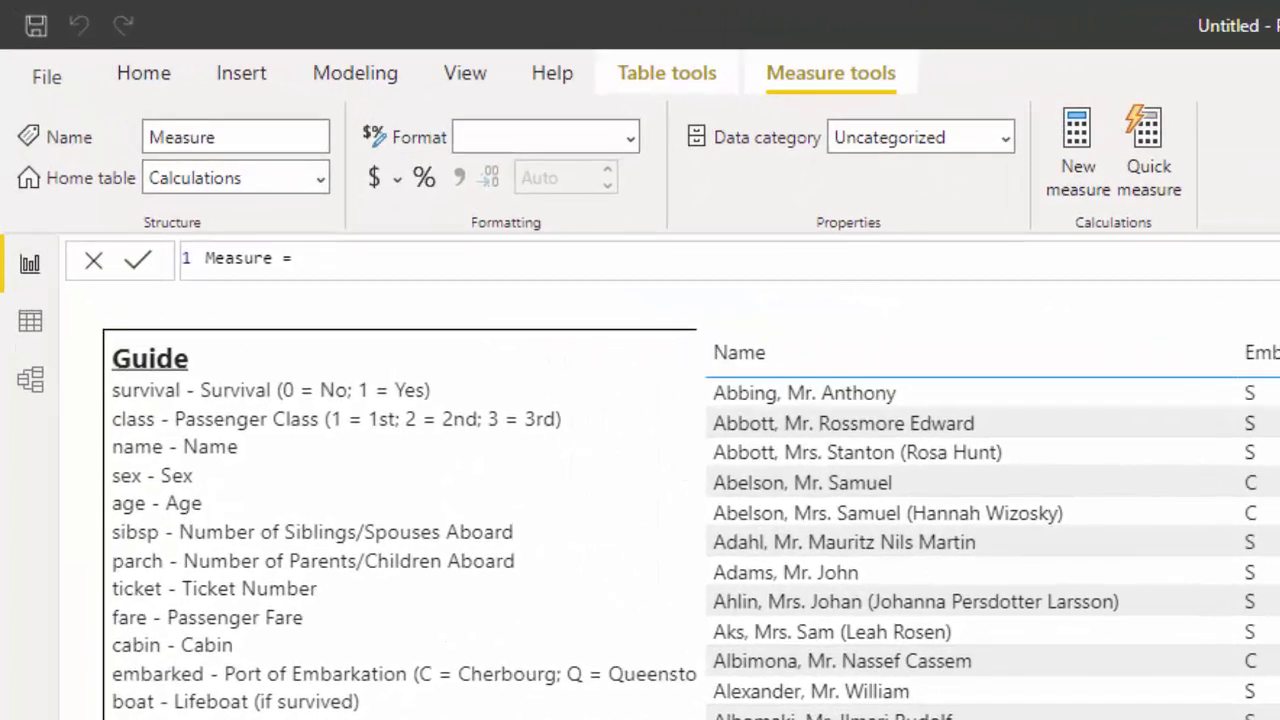
Begin the new measure's formula on an indented second line with SWITCH(TRUE(), as its opening expression.
{"action": "key", "text": "shift+Return"}
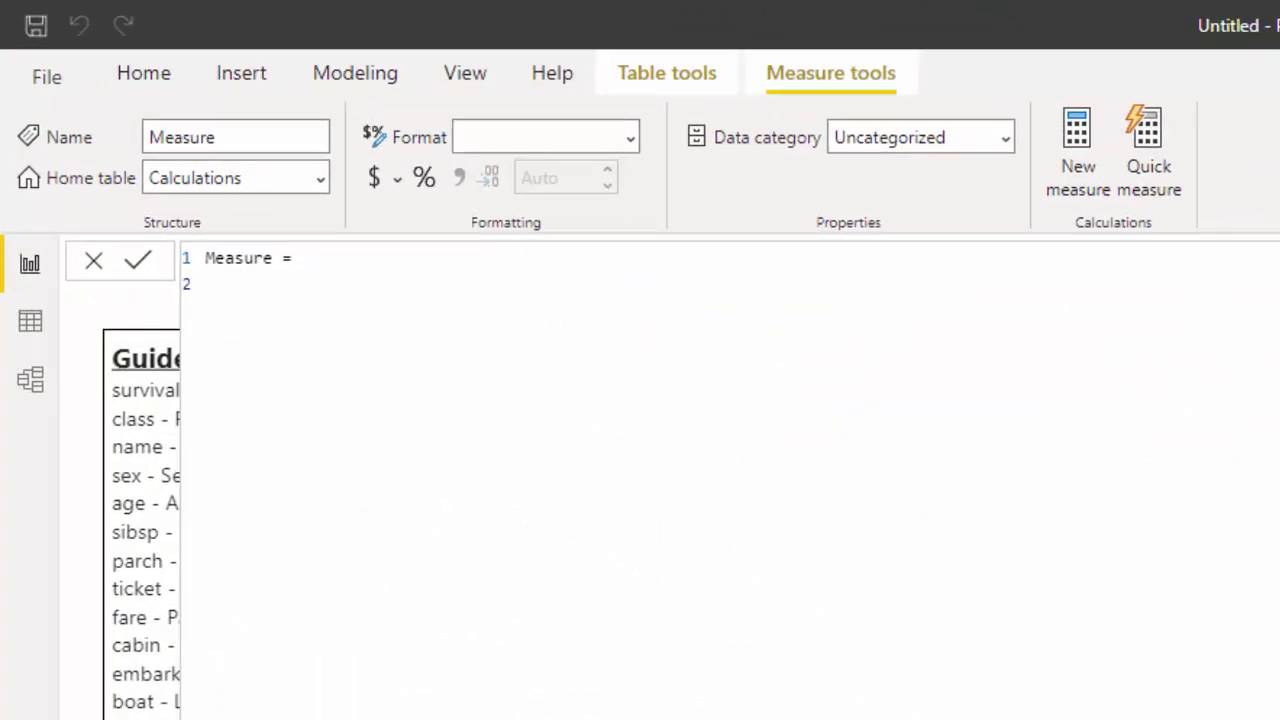
{"action": "key", "text": "Tab"}
{"action": "type", "text": "Switch"}
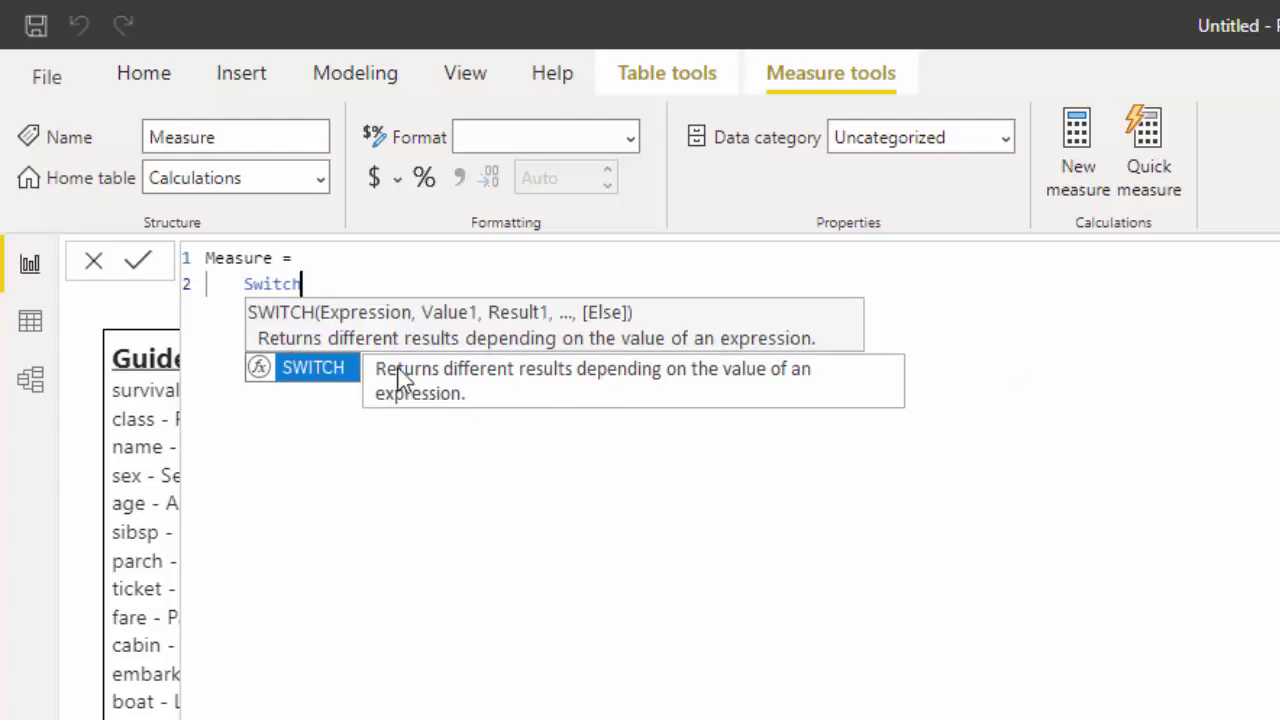
{"action": "left_click", "coordinate": [335, 369]}
{"action": "type", "text": "("}
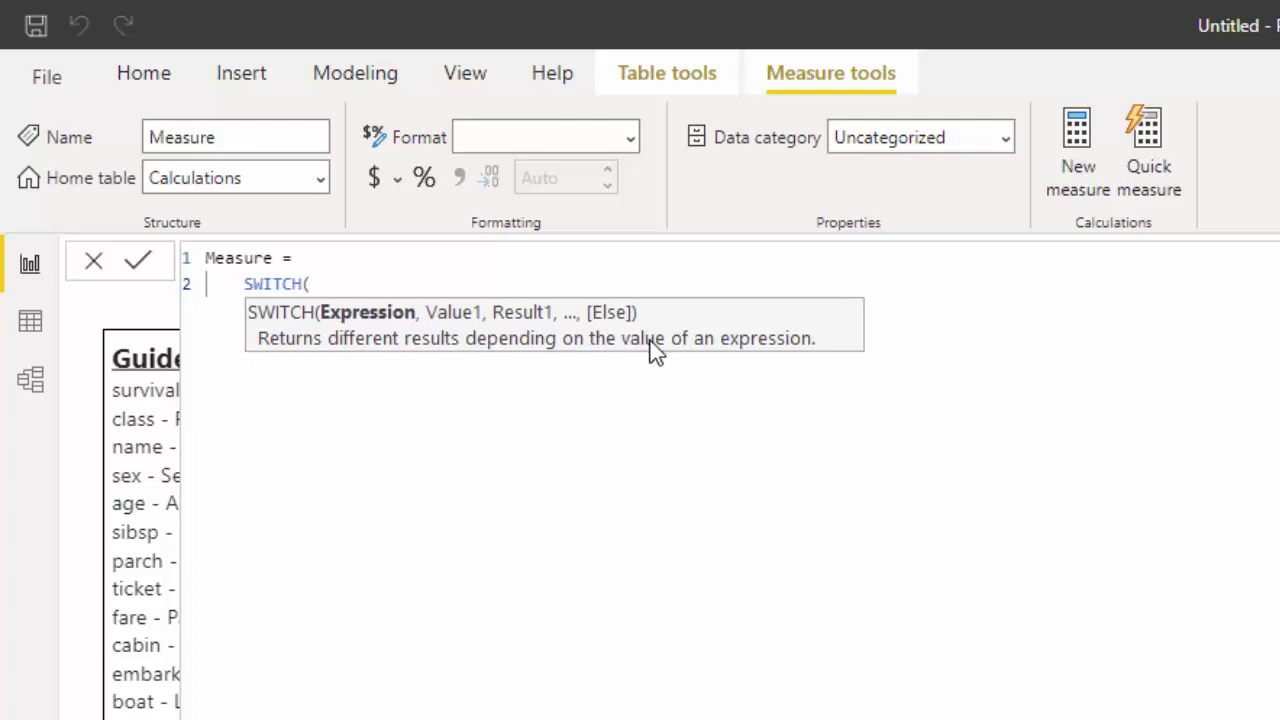
{"action": "type", "text": "Tr"}
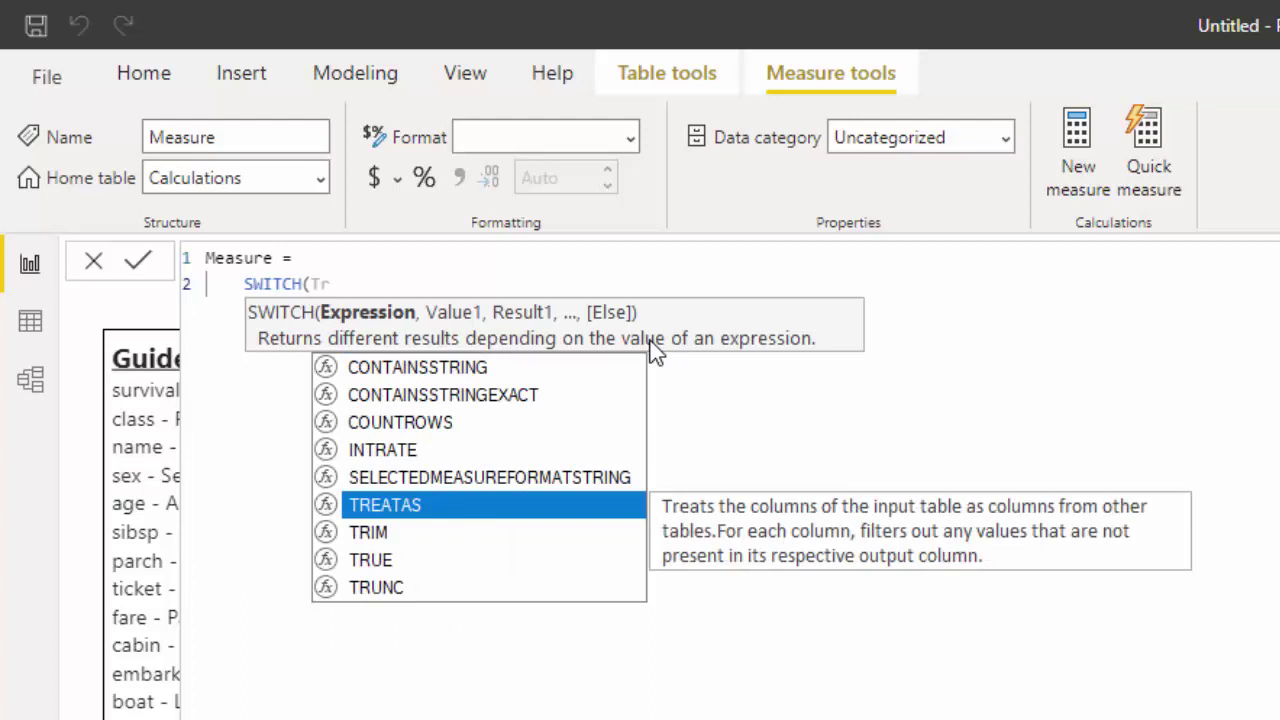
{"action": "type", "text": "u"}
{"action": "double_click", "coordinate": [394, 370]}
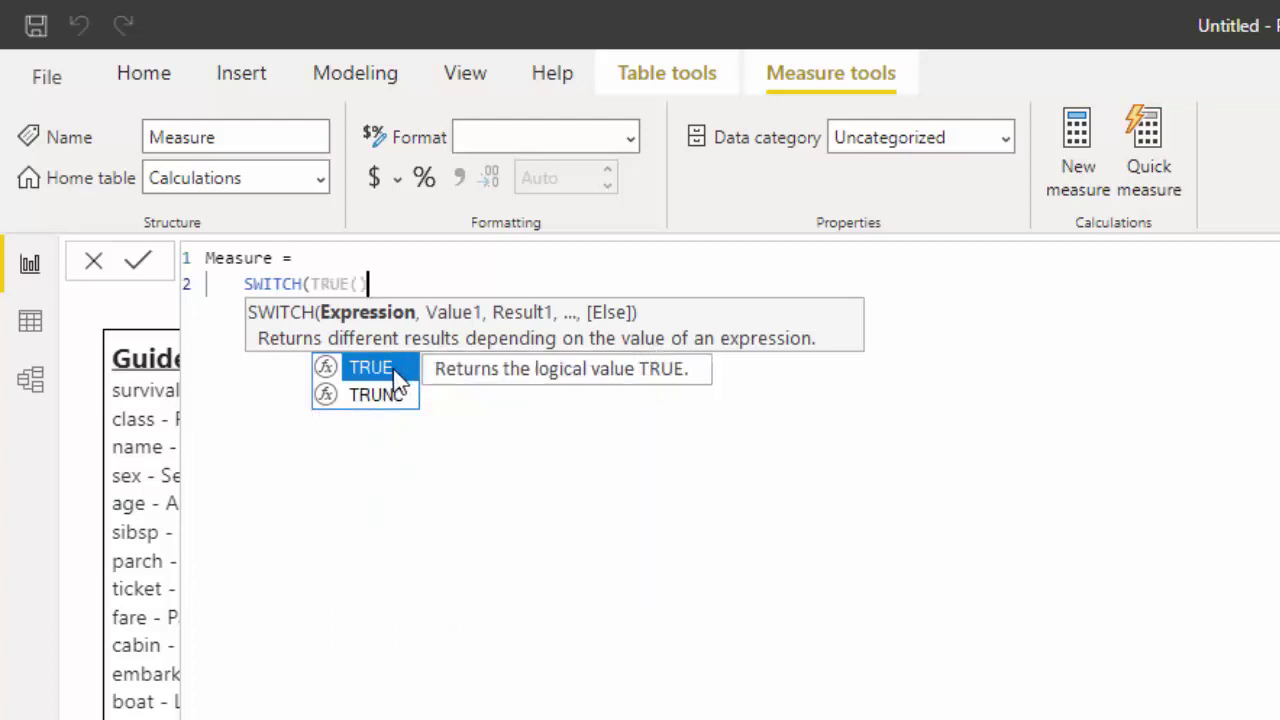
{"action": "type", "text": ")"}
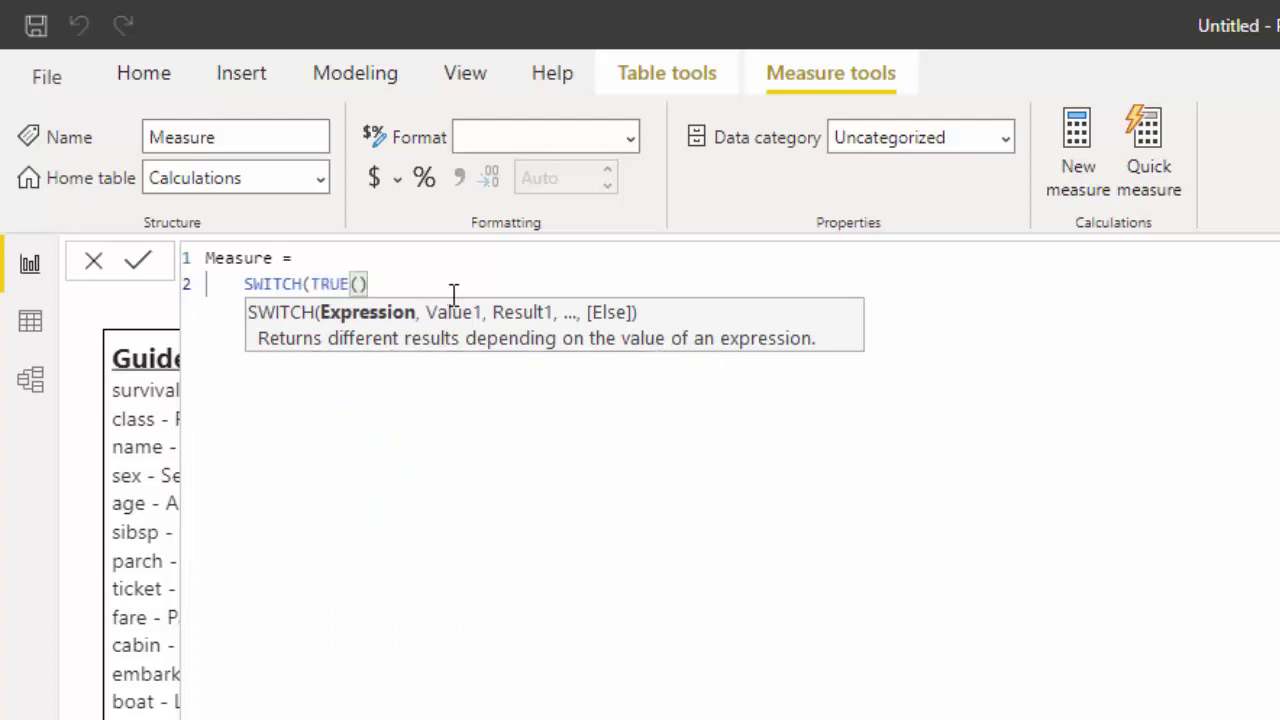
{"action": "type", "text": ","}
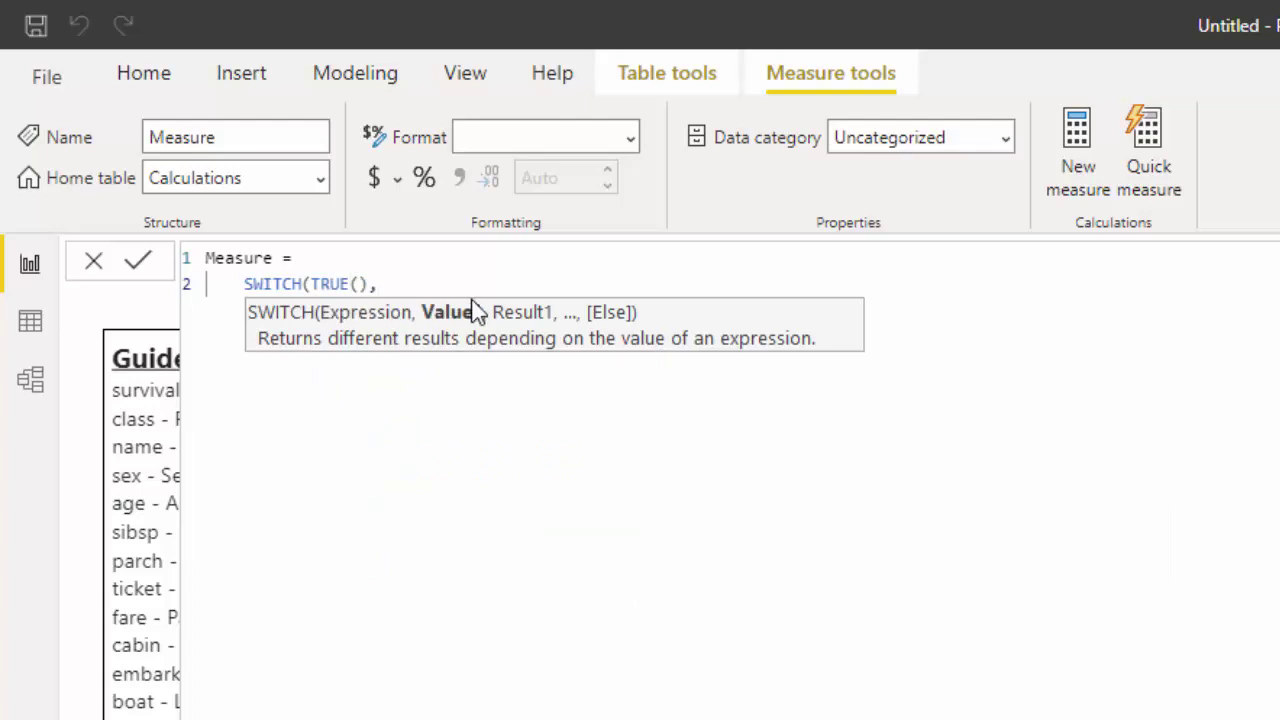
Complete the SWITCH on separate indented lines with the condition SELECTEDVALUE(titanic[Age])>17, the result "Adult" and the else result "Child".
{"action": "key", "text": "shift+Return"}
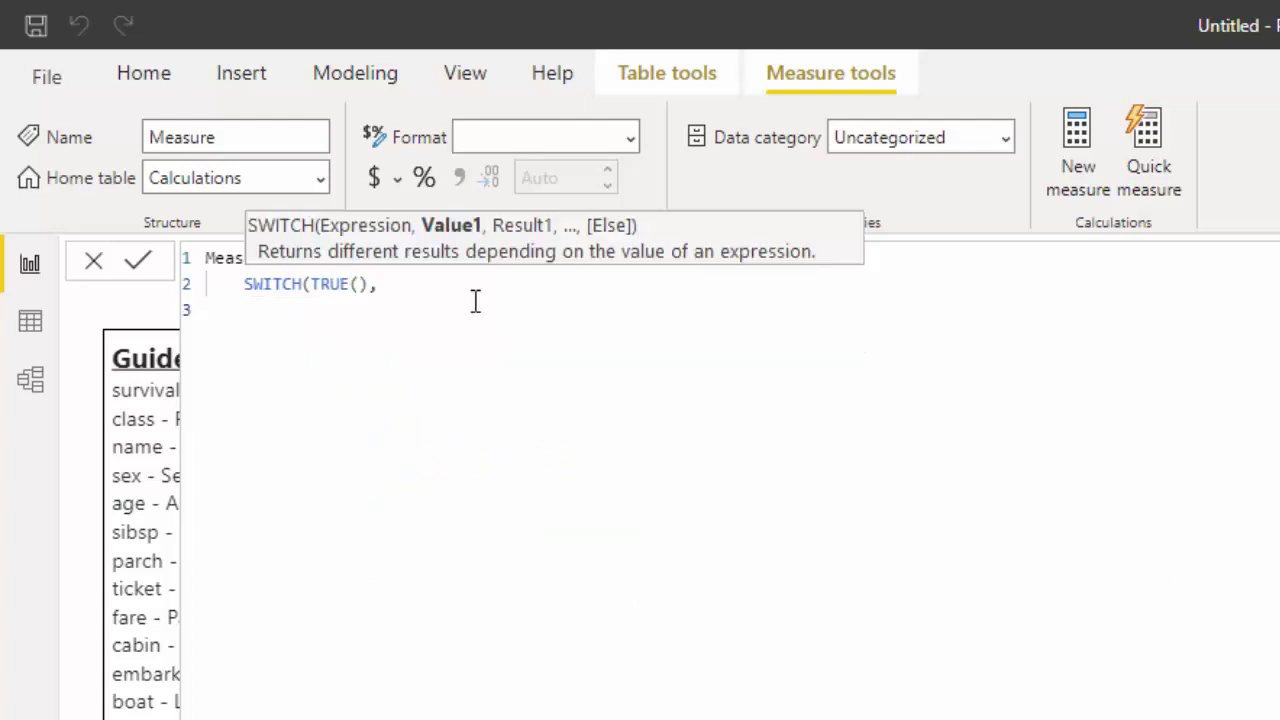
{"action": "key", "text": "Tab"}
{"action": "key", "text": "Tab"}
{"action": "key", "text": "Tab"}
{"action": "type", "text": "sele"}
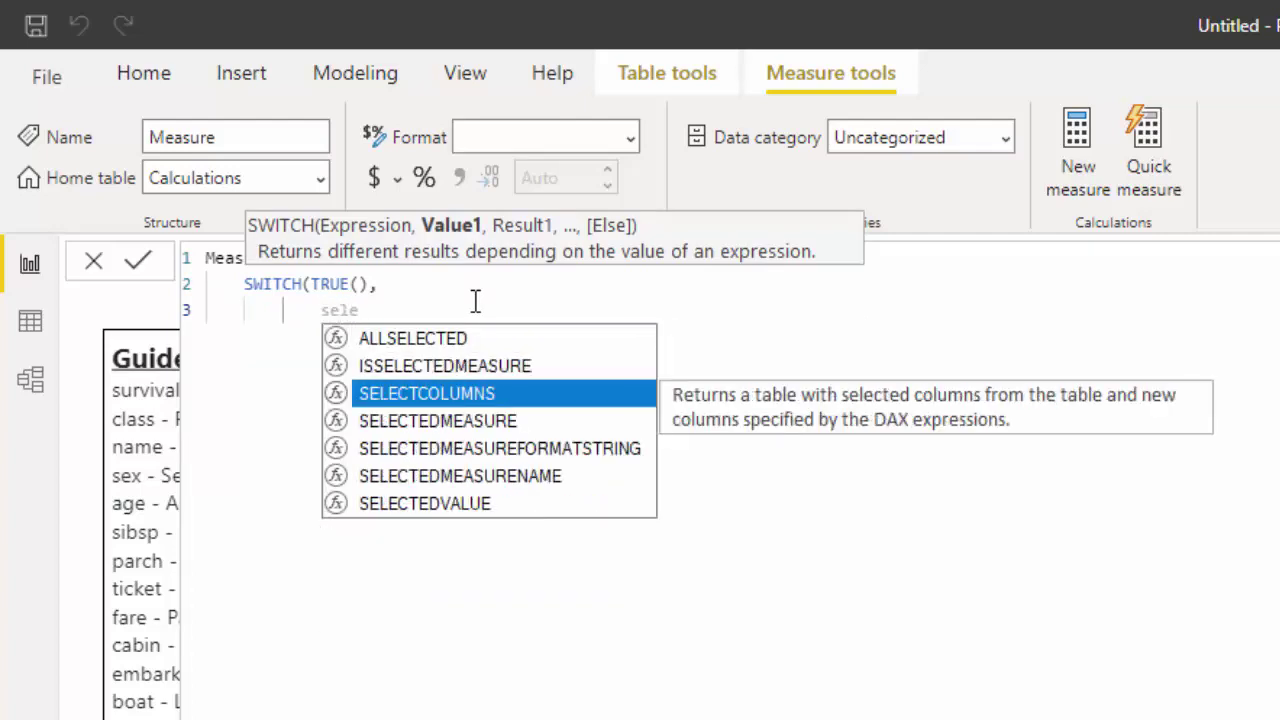
{"action": "double_click", "coordinate": [530, 503]}
{"action": "type", "text": "age"}
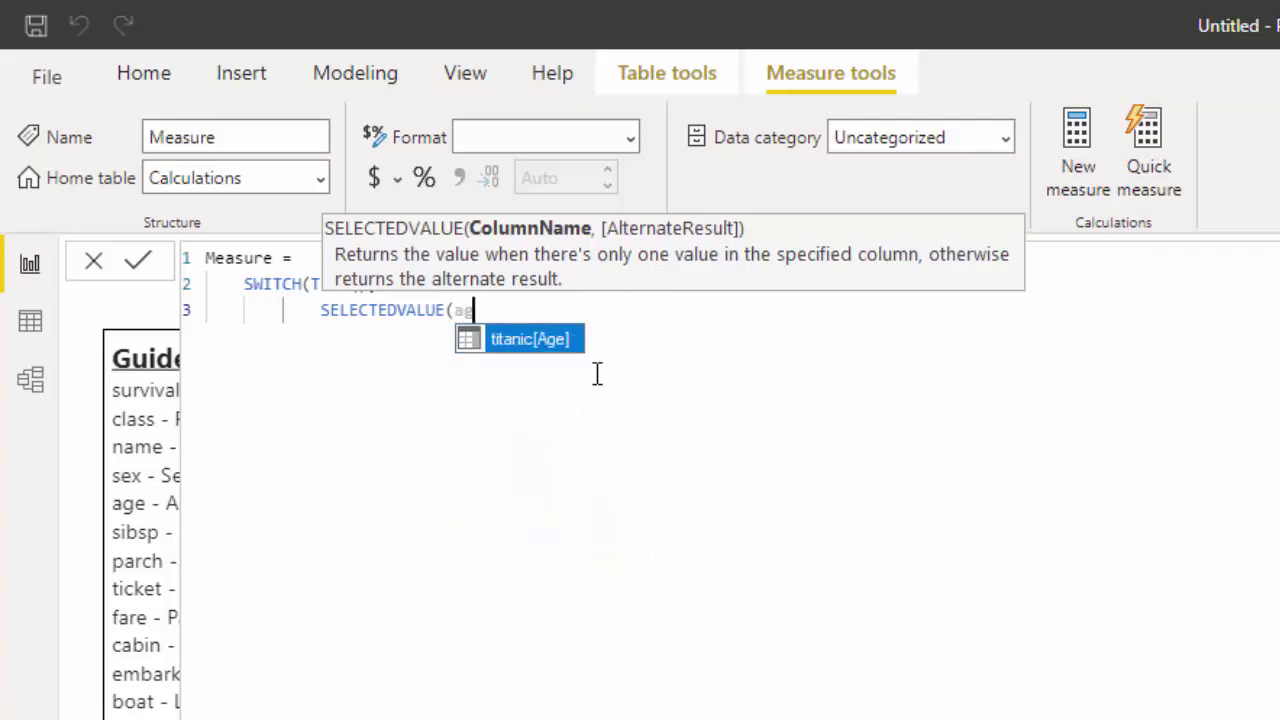
{"action": "double_click", "coordinate": [562, 339]}
{"action": "type", "text": ")"}
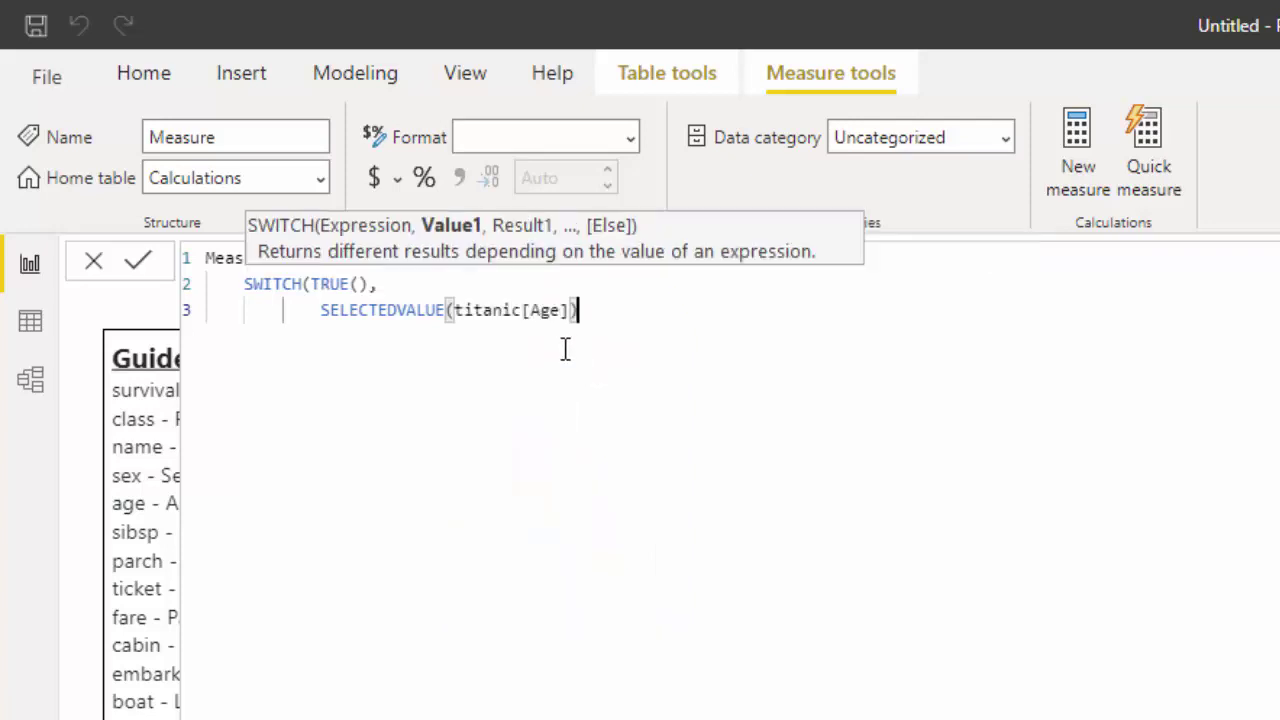
{"action": "type", "text": ">"}
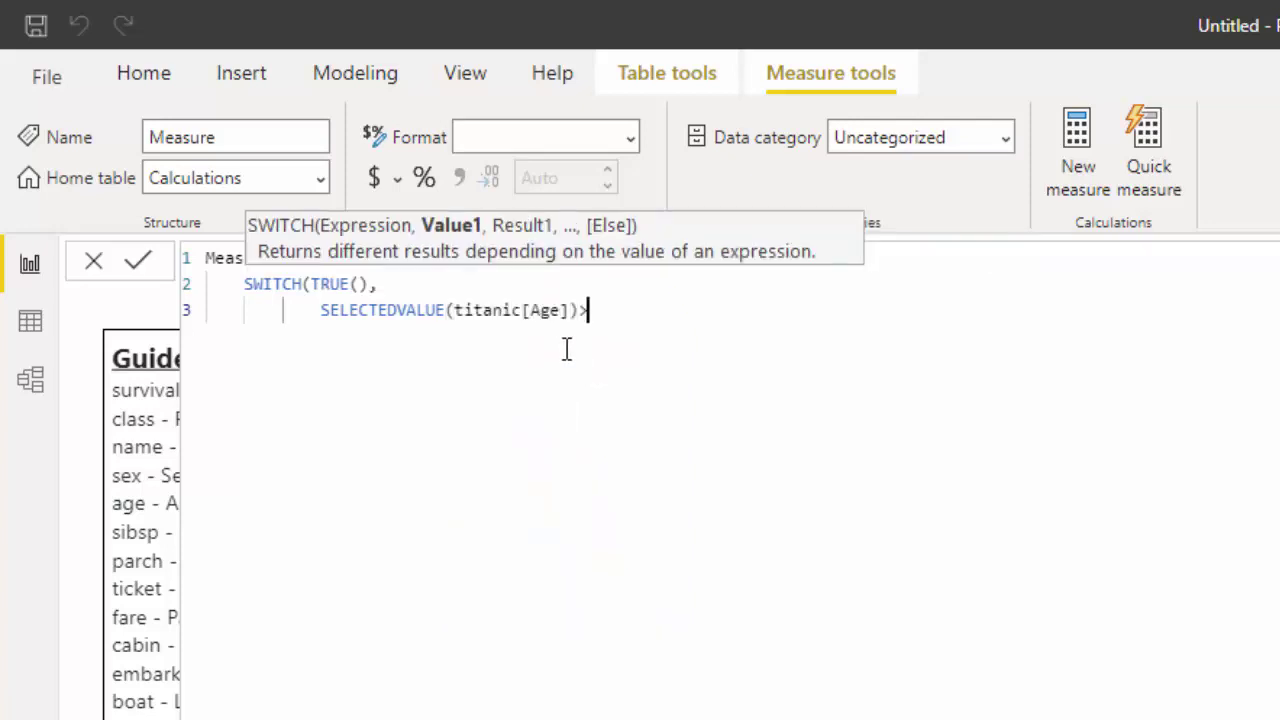
{"action": "type", "text": "17,\"Adult\","}
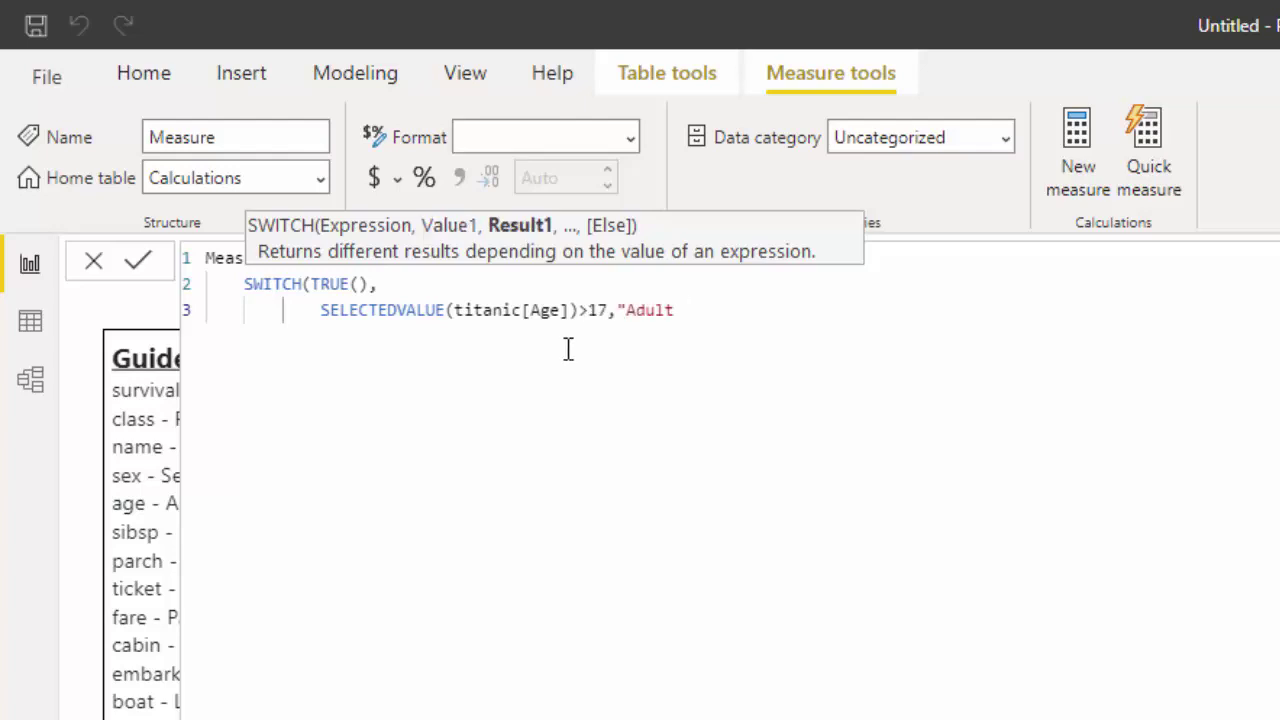
{"action": "key", "text": "Return"}
{"action": "type", "text": "\"Child\")"}
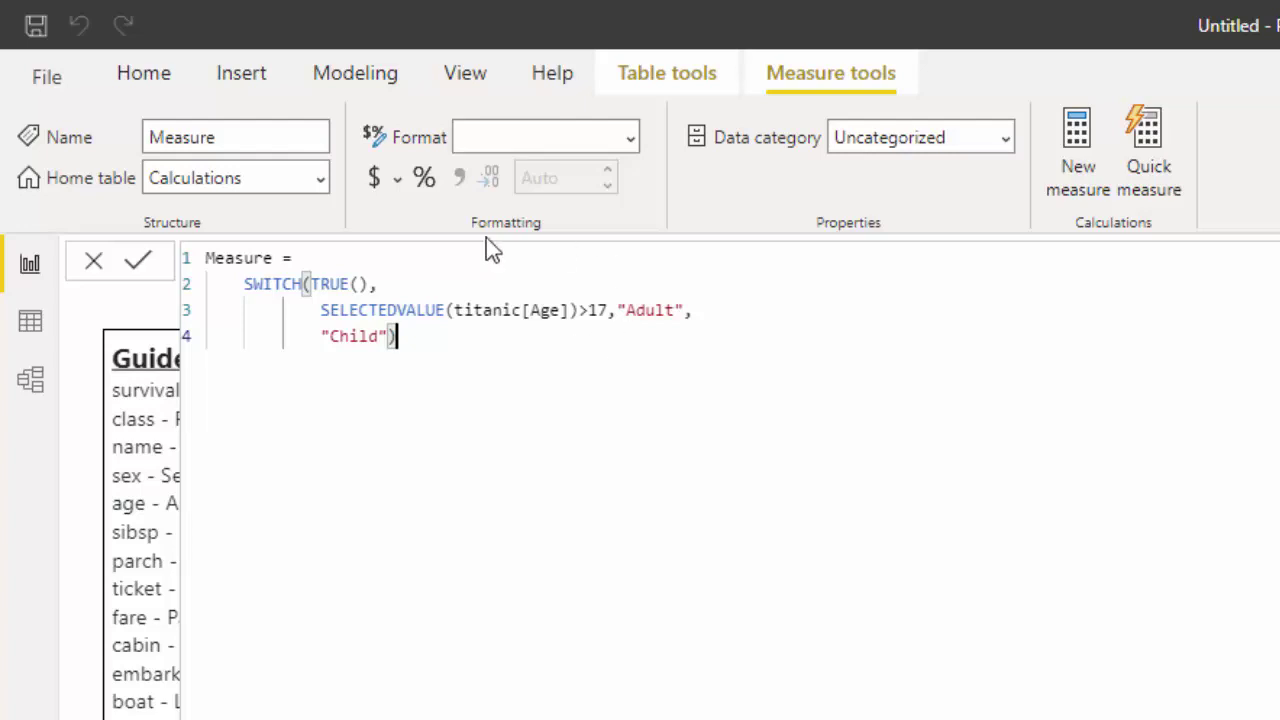
Rename the SWITCH measure as Age 3, commit it, and add it to the table visual after Age 2.
{"action": "left_click", "coordinate": [272, 258]}
{"action": "left_click_drag", "start_coordinate": [272, 258], "coordinate": [207, 258]}
{"action": "type", "text": "Age 3"}
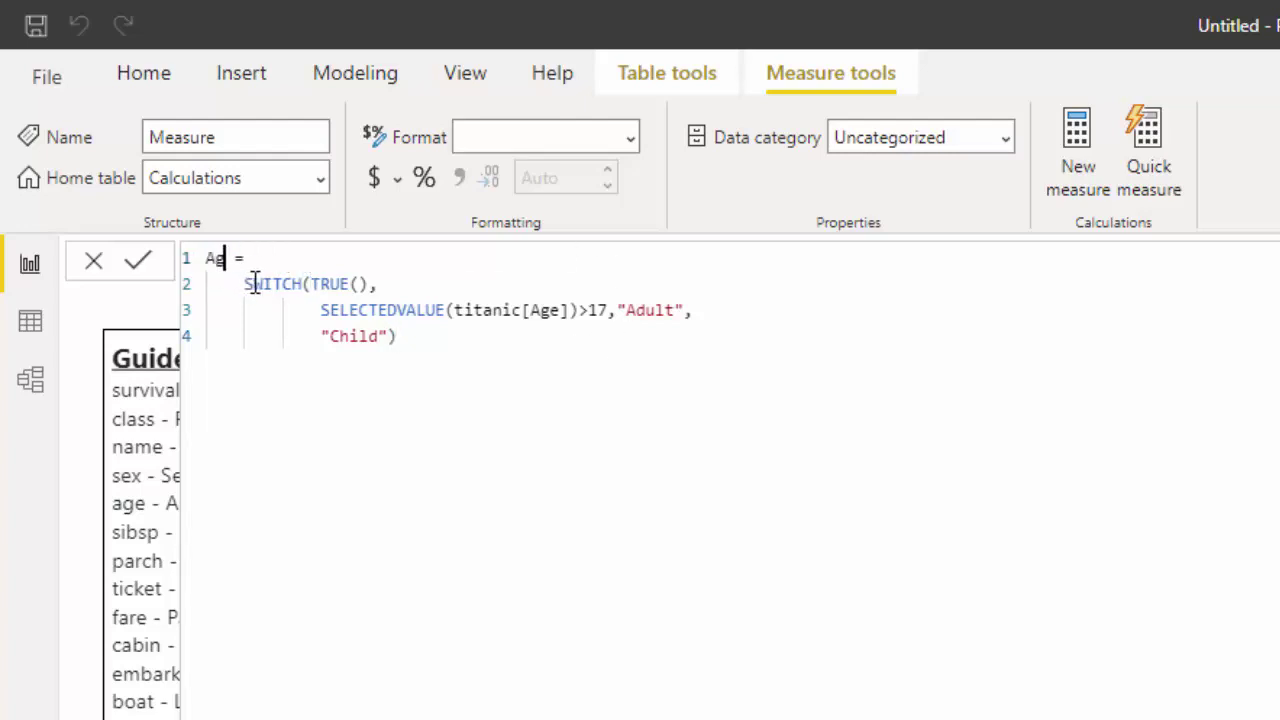
{"action": "left_click", "coordinate": [138, 260]}
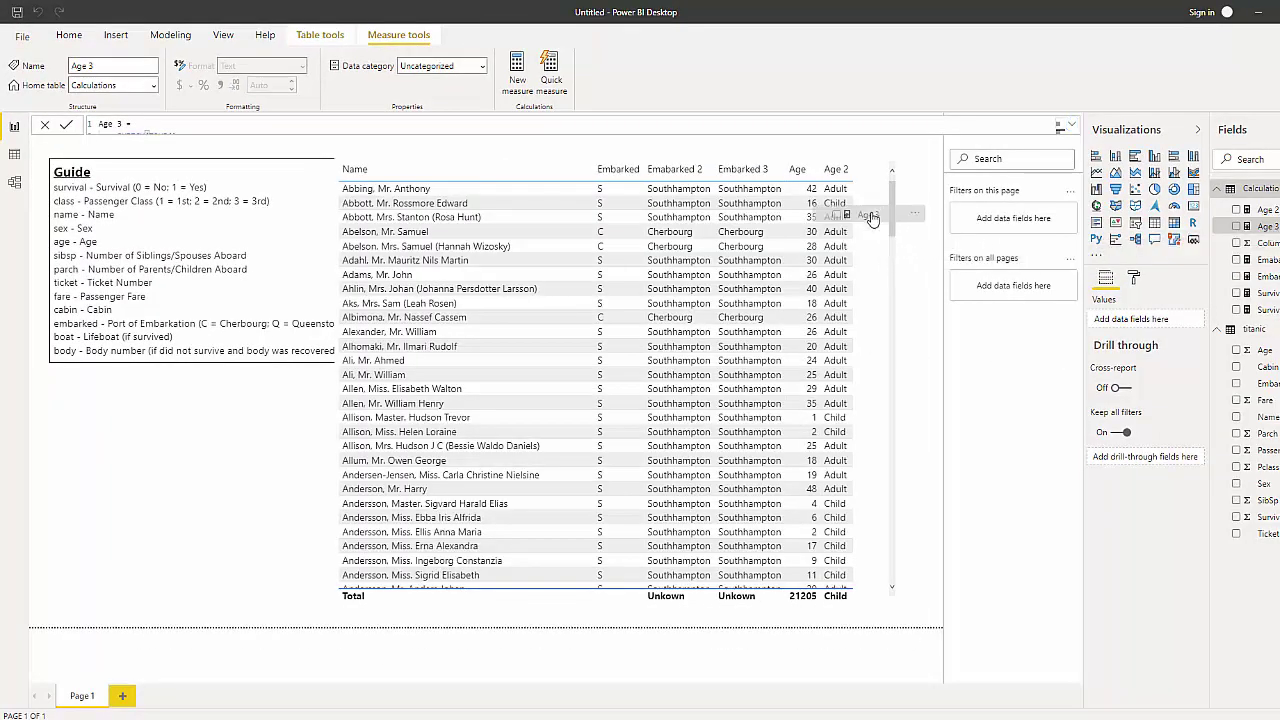
{"action": "left_click", "coordinate": [886, 302]}
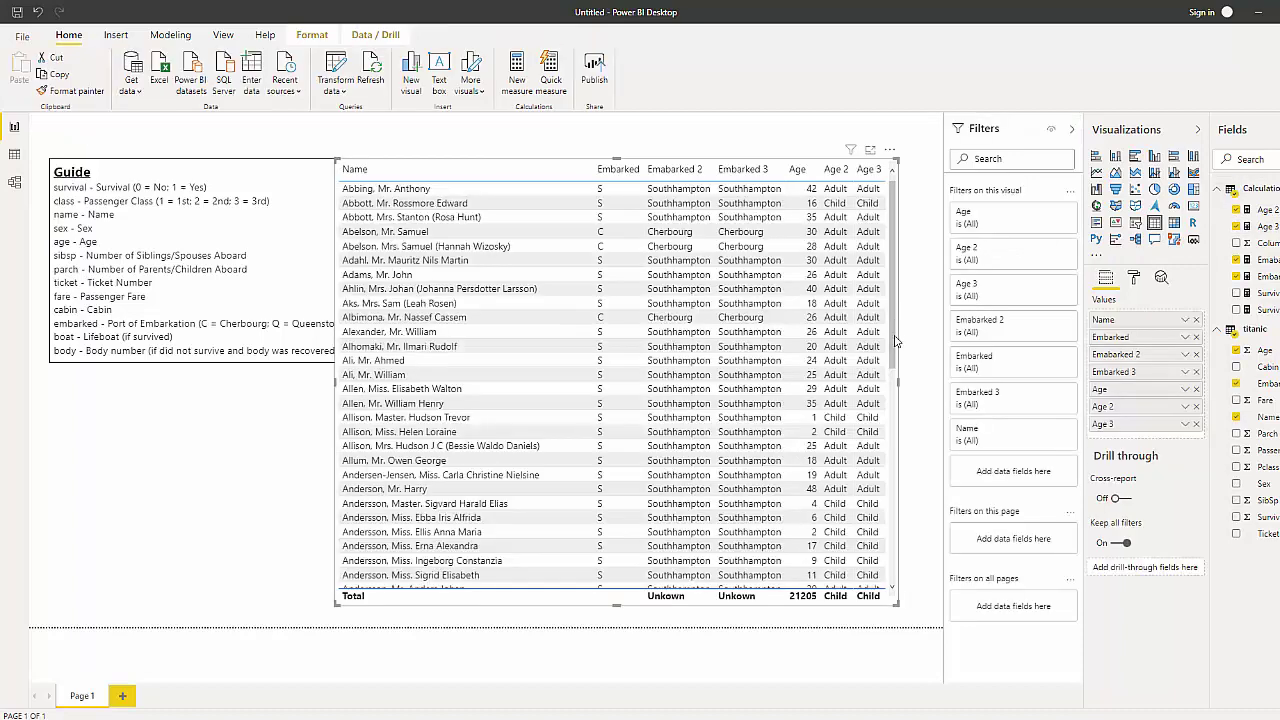